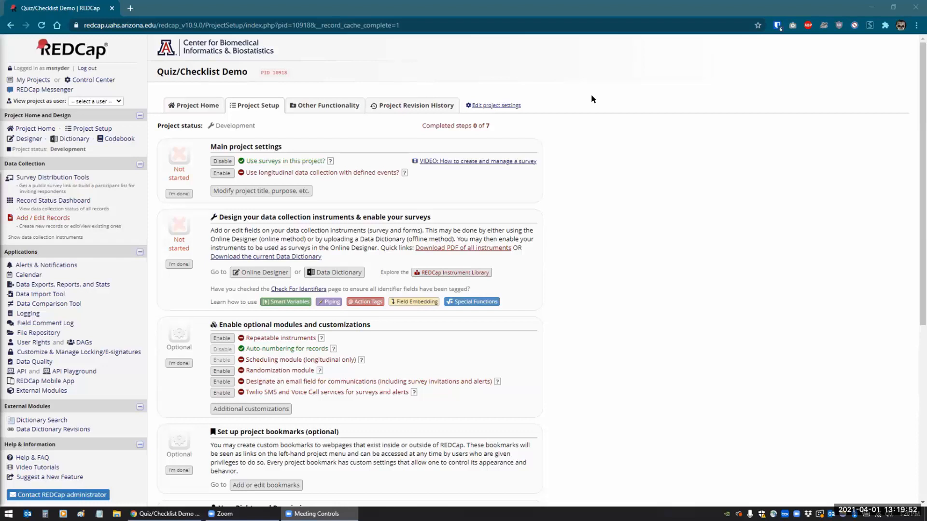
Open the project's public survey from the Survey Distribution Tools in a separate browser tab and close the leftover tools tab
{"action": "right_click", "coordinate": [39, 177]}
{"action": "left_click", "coordinate": [69, 183]}
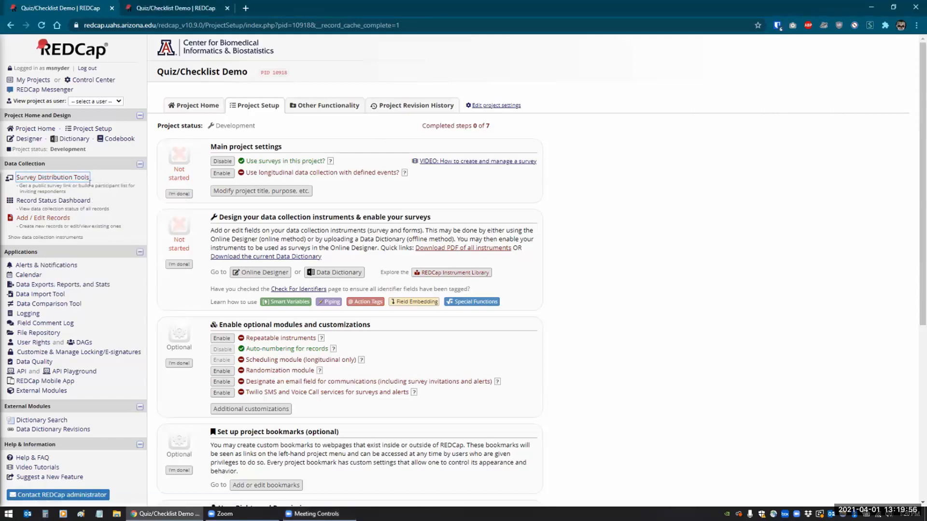
{"action": "key", "text": "ctrl+Tab"}
{"action": "left_click", "coordinate": [194, 296]}
{"action": "key", "text": "ctrl+w"}
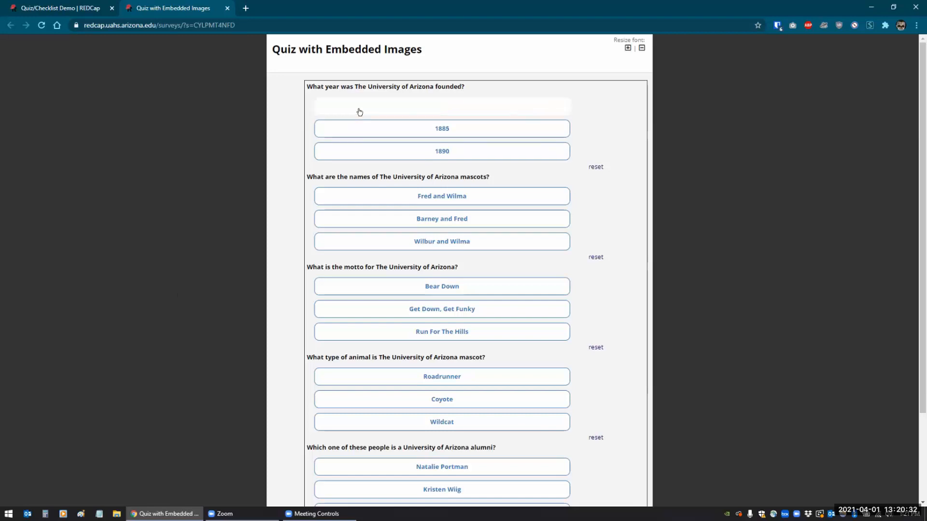
Answer the quiz by trying 1880 before 1885 for the founding year, plus Barney and Fred, Bear Down, Roadrunner and Natalie Portman
{"action": "left_click", "coordinate": [419, 110]}
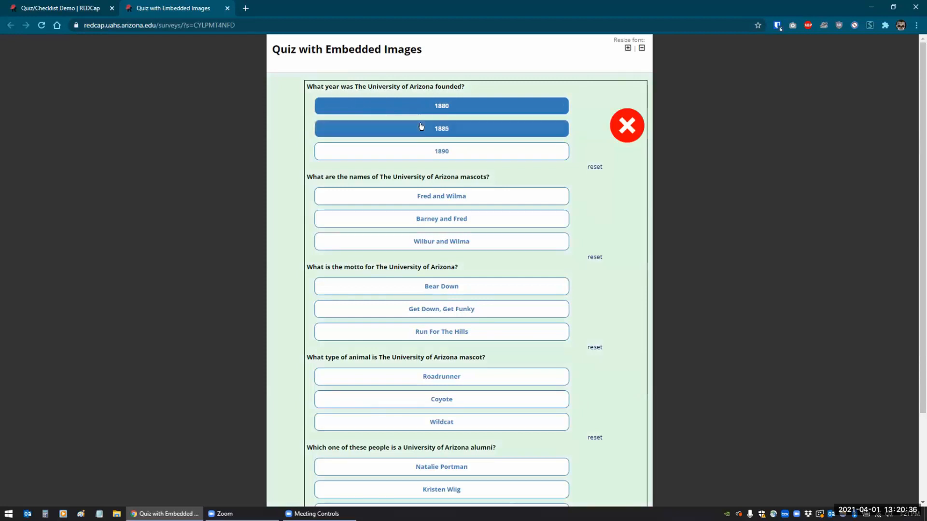
{"action": "left_click", "coordinate": [421, 127]}
{"action": "scroll", "coordinate": [293, 220], "scroll_direction": "down", "scroll_amount": 1}
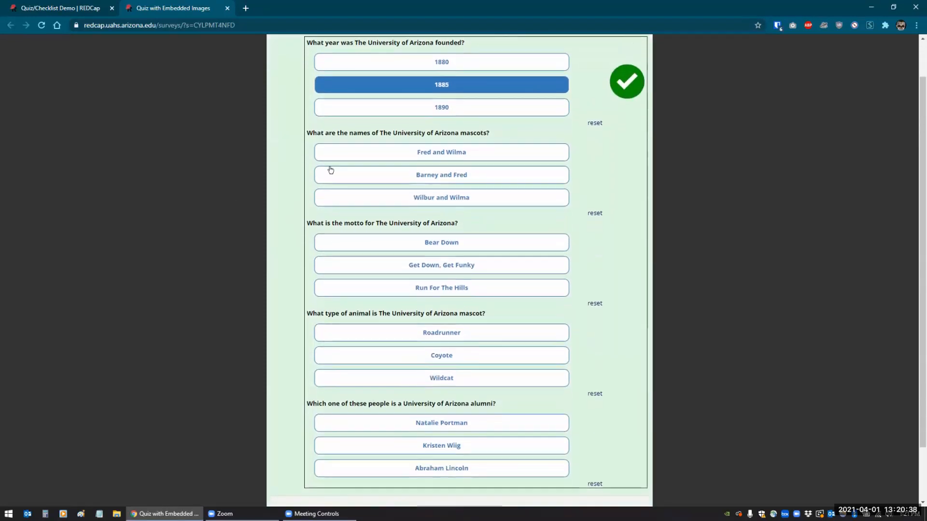
{"action": "left_click", "coordinate": [433, 170]}
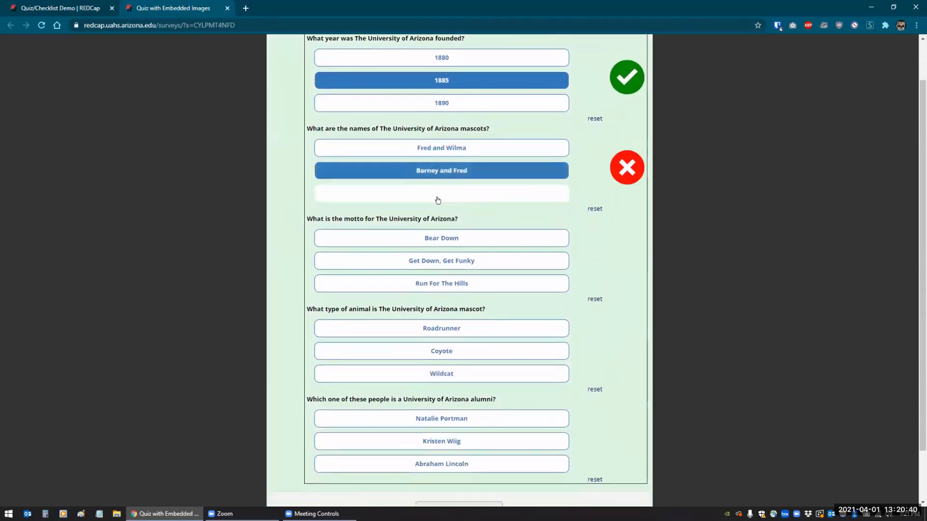
{"action": "left_click", "coordinate": [434, 237]}
{"action": "left_click", "coordinate": [437, 328]}
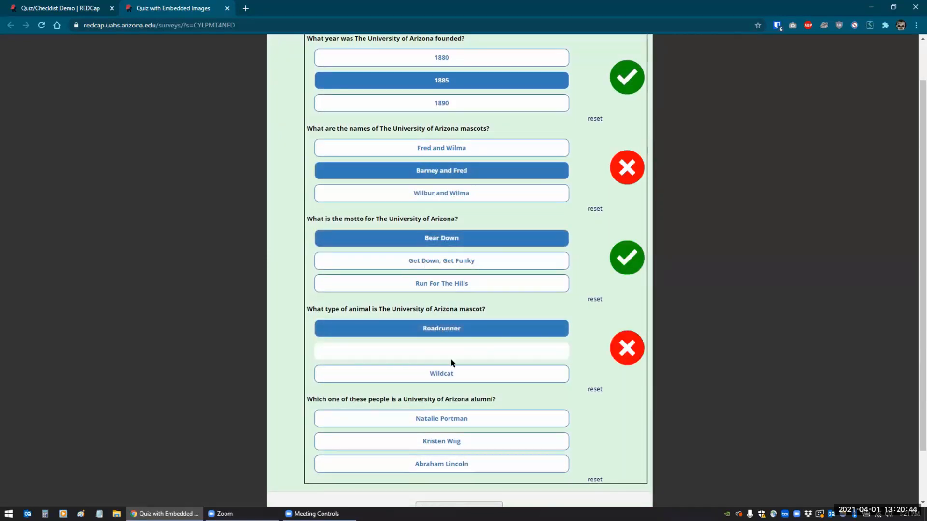
{"action": "left_click", "coordinate": [437, 423]}
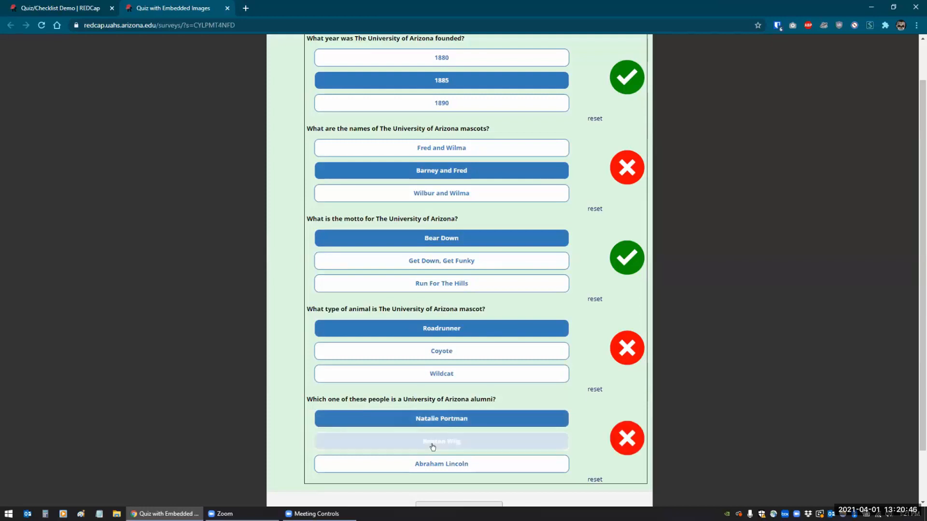
Change the alumni answer to Kristen Wiig, the mascot animal to Wildcat and the mascot names to Wilbur and Wilma
{"action": "left_click", "coordinate": [431, 443]}
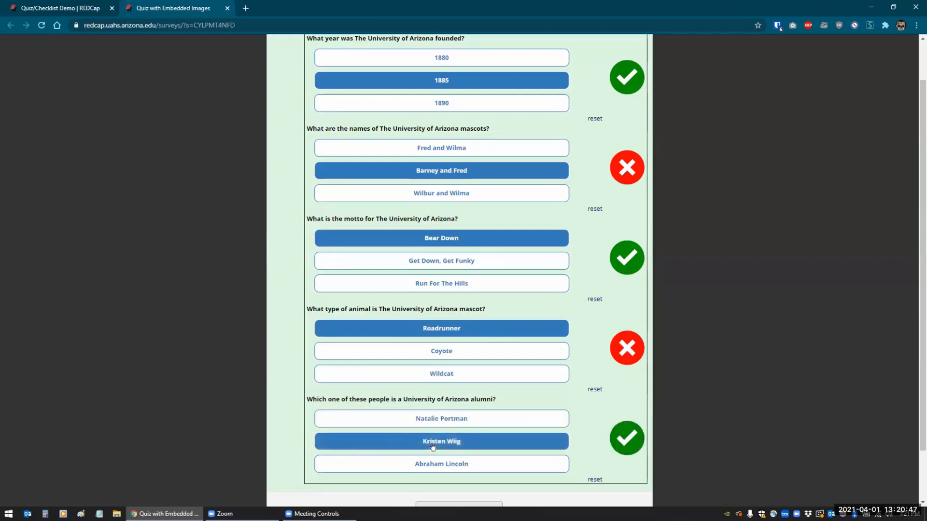
{"action": "left_click", "coordinate": [432, 373]}
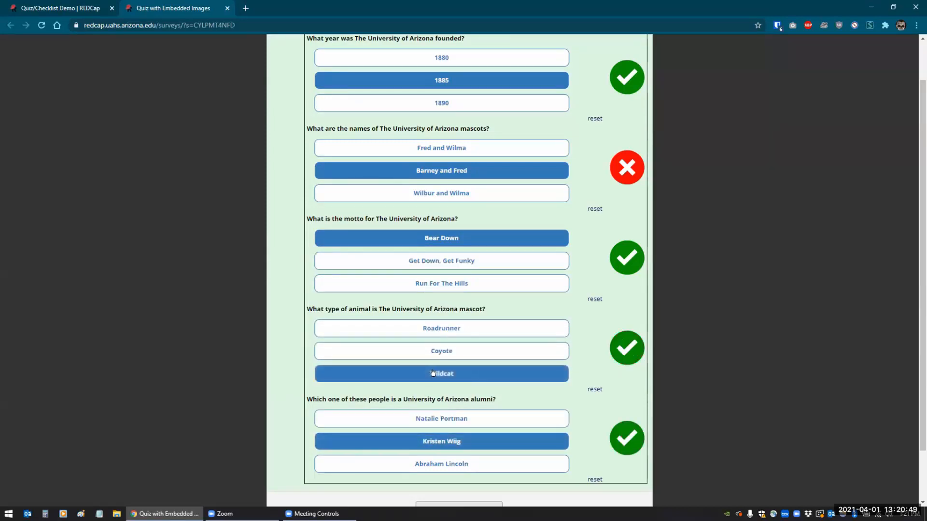
{"action": "left_click", "coordinate": [433, 194]}
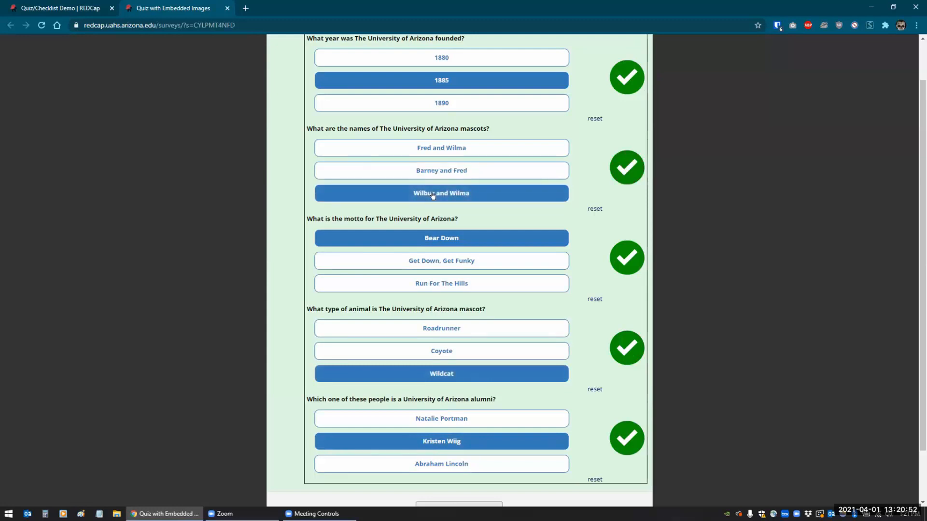
{"action": "scroll", "coordinate": [433, 194], "scroll_direction": "up", "scroll_amount": 1}
{"action": "scroll", "coordinate": [433, 194], "scroll_direction": "down", "scroll_amount": 1}
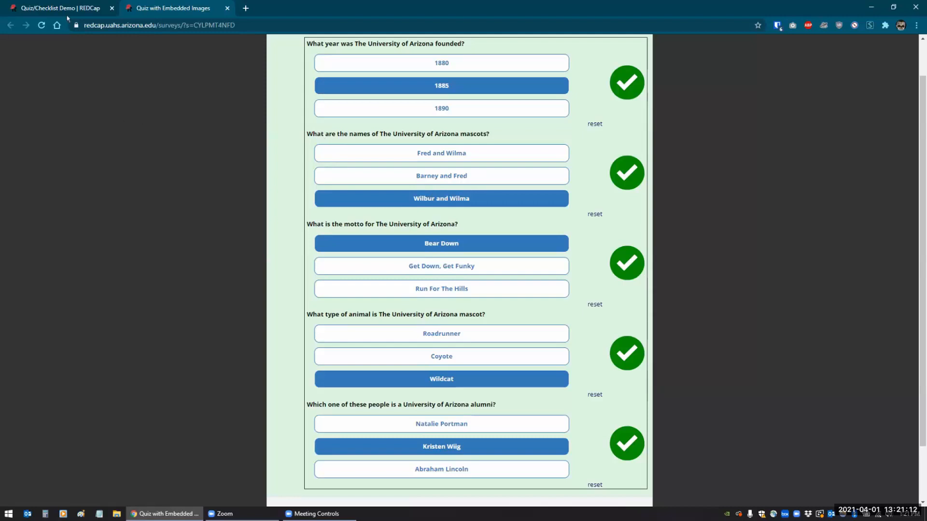
{"action": "scroll", "coordinate": [116, 196], "scroll_direction": "down", "scroll_amount": 1}
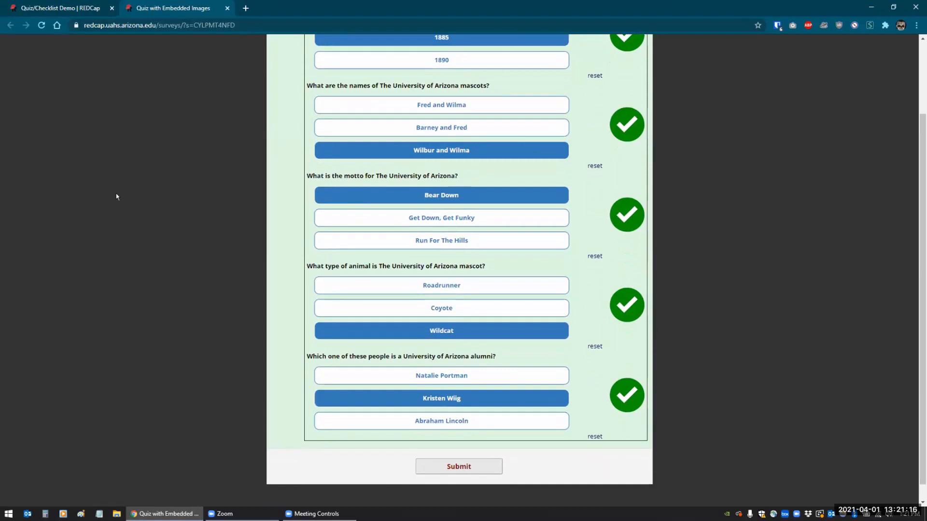
Return to the project and open the Quiz with Embedded Images instrument in the Online Designer
{"action": "left_click", "coordinate": [63, 7]}
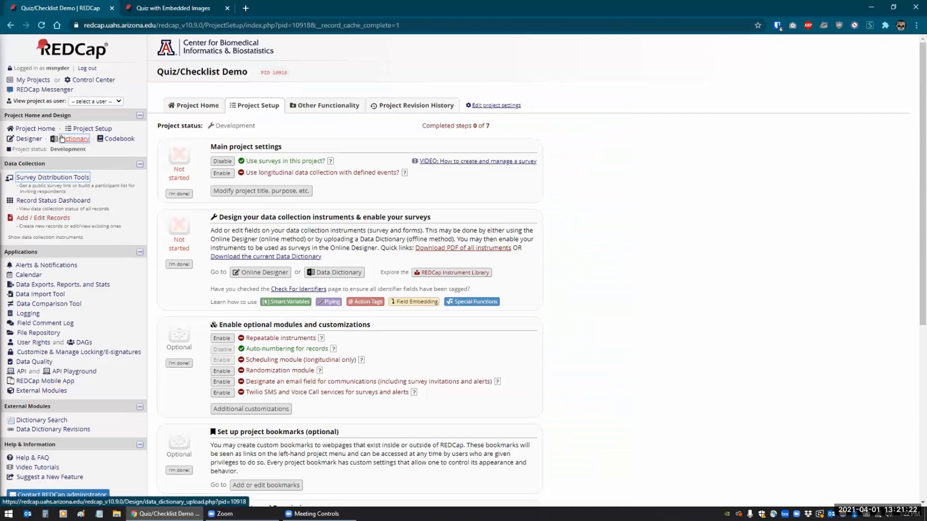
{"action": "left_click", "coordinate": [27, 140]}
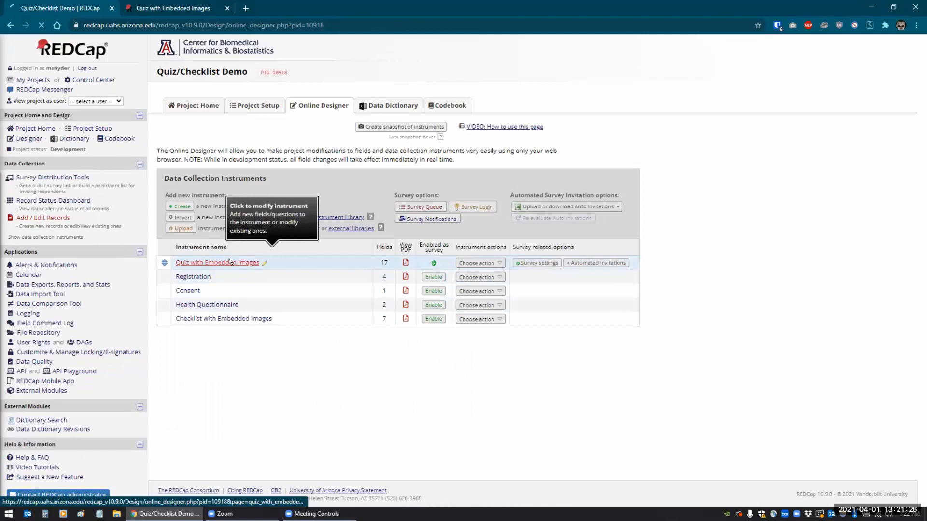
{"action": "left_click", "coordinate": [229, 262]}
Examine the quiz's question fields and the branching logic of their check mark and X image fields
{"action": "scroll", "coordinate": [834, 348], "scroll_direction": "down", "scroll_amount": 2}
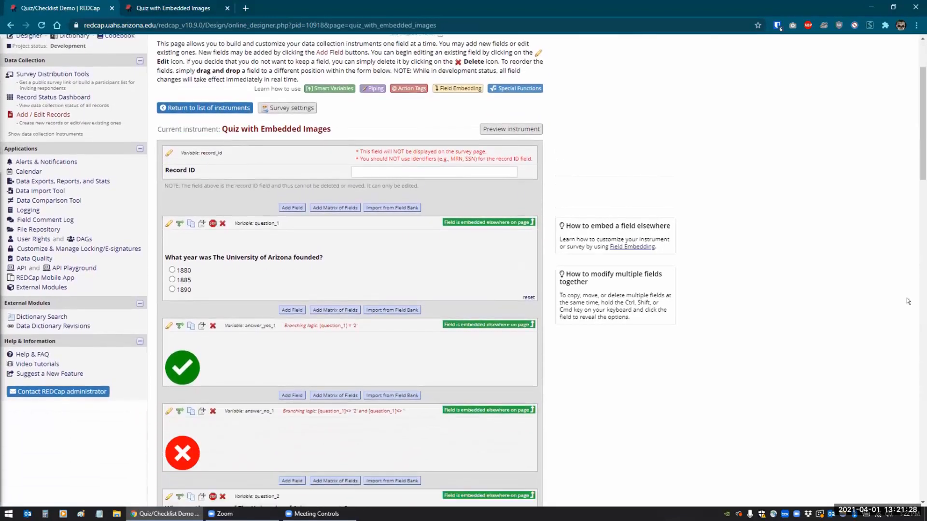
{"action": "scroll", "coordinate": [908, 301], "scroll_direction": "down", "scroll_amount": 2}
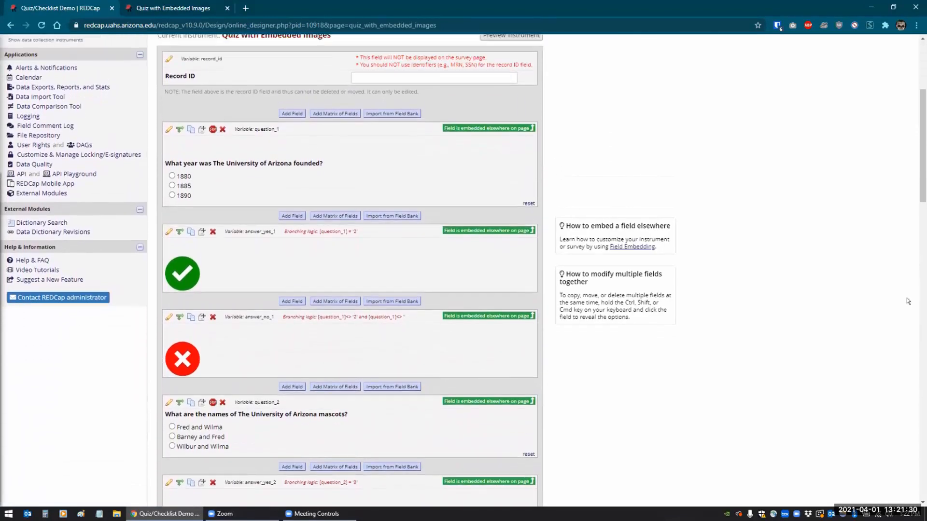
{"action": "scroll", "coordinate": [908, 301], "scroll_direction": "up", "scroll_amount": 1}
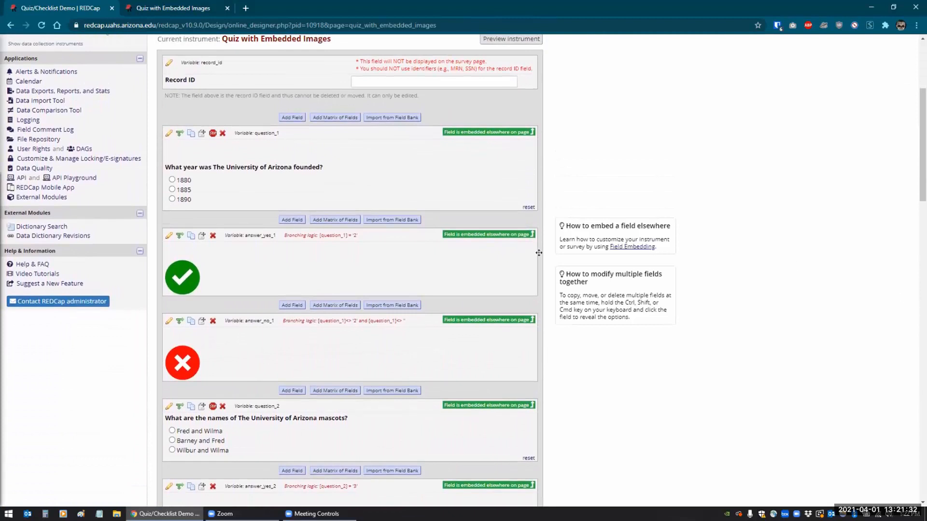
{"action": "scroll", "coordinate": [686, 282], "scroll_direction": "down", "scroll_amount": 6}
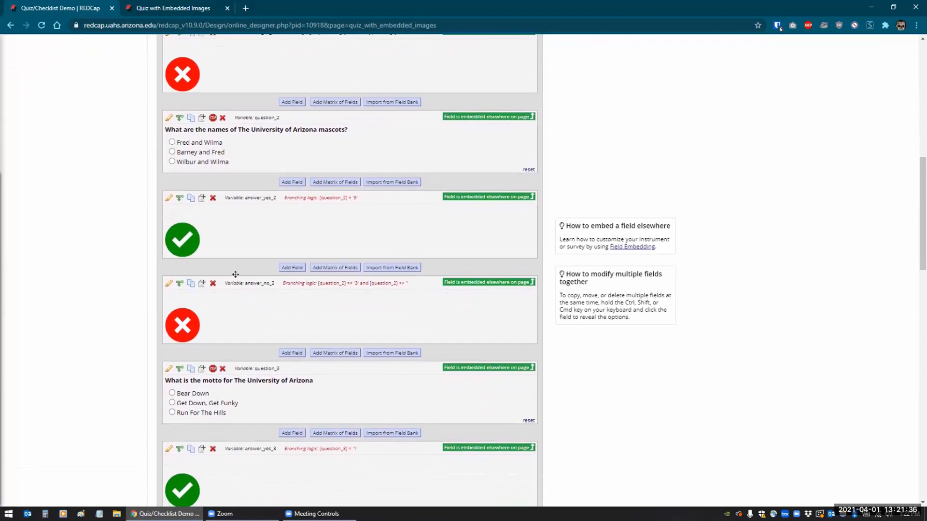
{"action": "scroll", "coordinate": [424, 298], "scroll_direction": "down", "scroll_amount": 3}
{"action": "scroll", "coordinate": [424, 298], "scroll_direction": "down", "scroll_amount": 10}
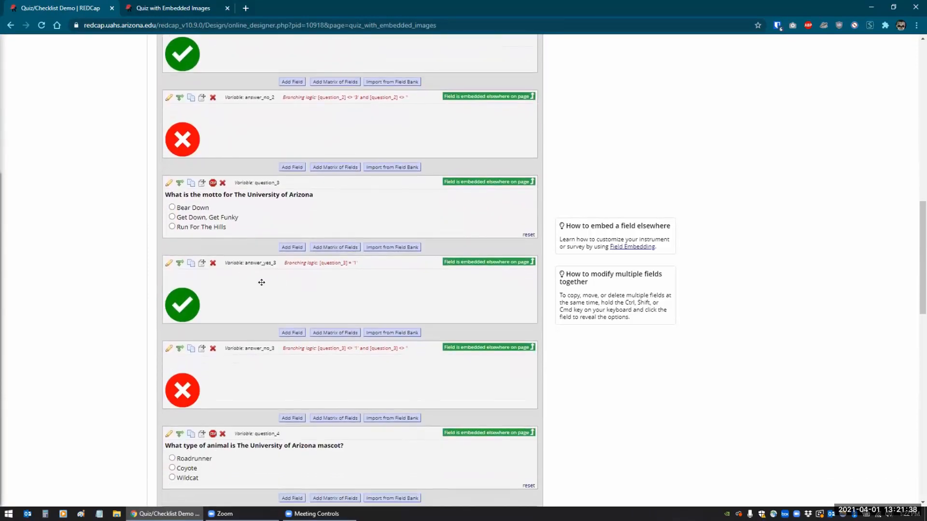
{"action": "scroll", "coordinate": [228, 323], "scroll_direction": "up", "scroll_amount": 12}
{"action": "scroll", "coordinate": [228, 323], "scroll_direction": "up", "scroll_amount": 6}
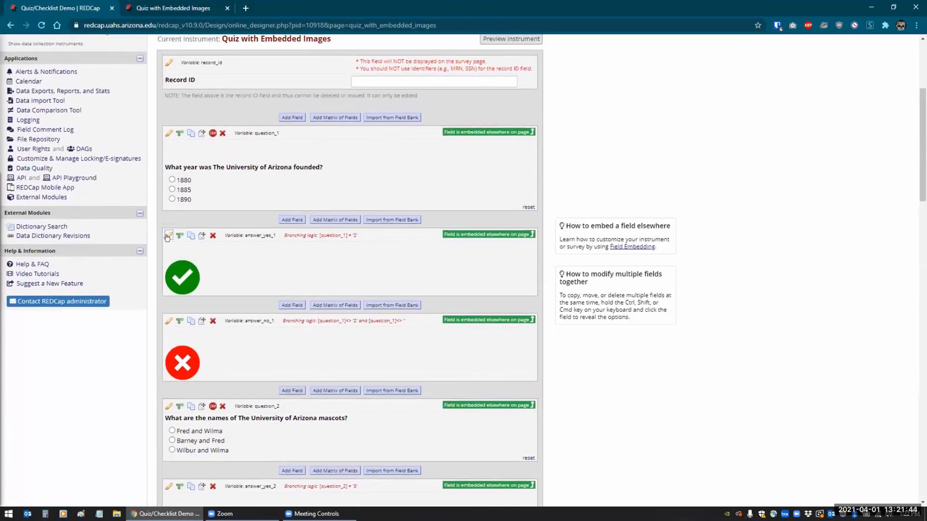
Review the field settings of answer_yes_1 and the branching logic of answer_no_1, leaving each without saving
{"action": "left_click", "coordinate": [168, 236]}
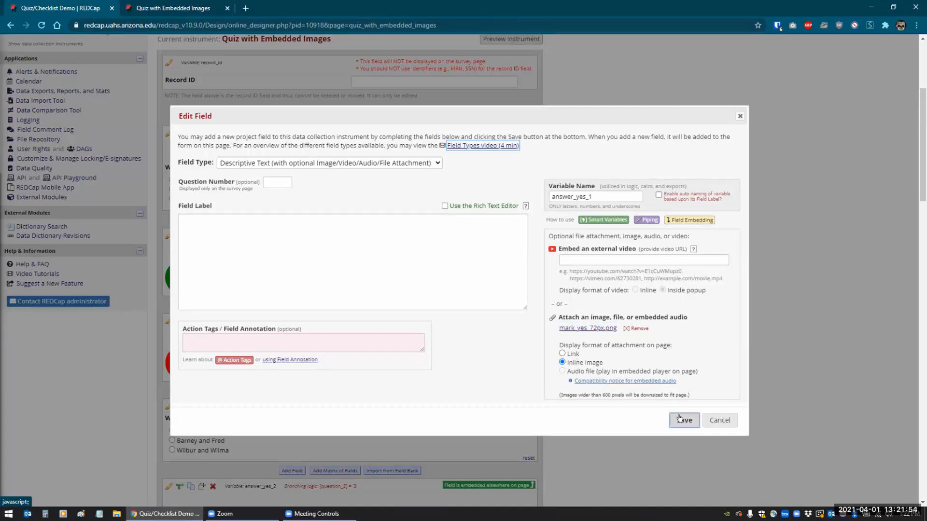
{"action": "left_click", "coordinate": [715, 421]}
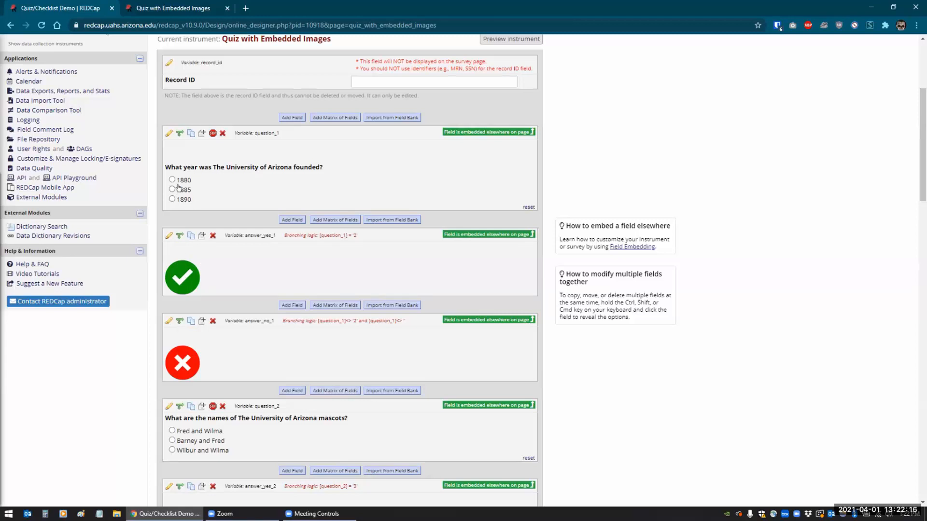
{"action": "scroll", "coordinate": [243, 289], "scroll_direction": "down", "scroll_amount": 1}
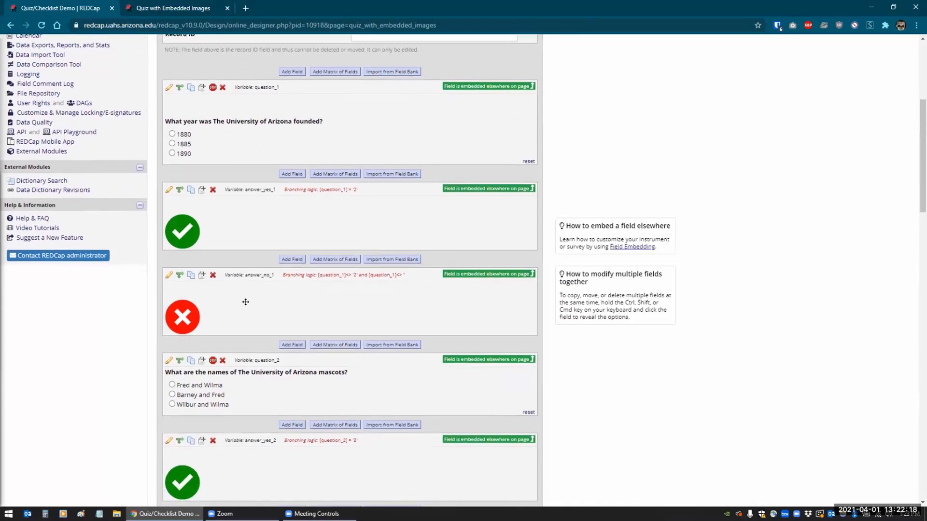
{"action": "left_click", "coordinate": [178, 273]}
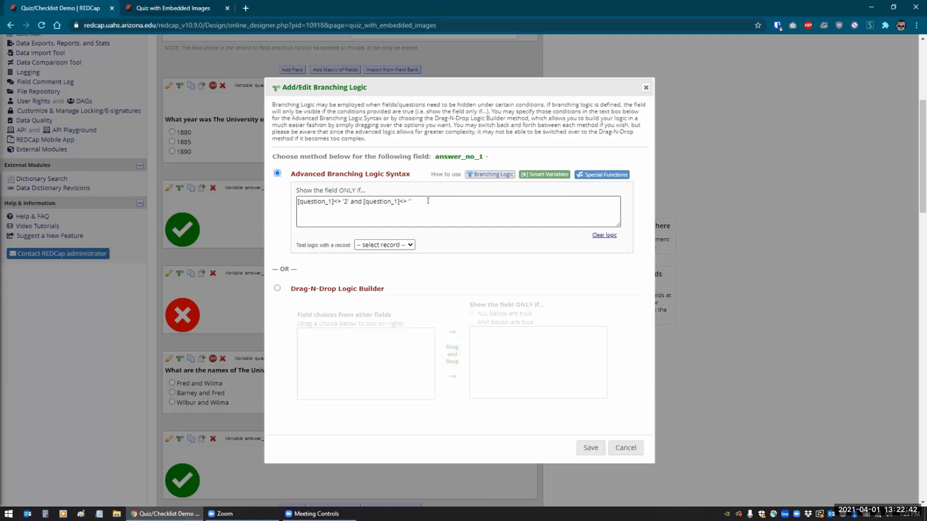
{"action": "left_click", "coordinate": [637, 445]}
Examine the answer image fields of the remaining questions, down to the quiz_table field at the end of the instrument
{"action": "scroll", "coordinate": [283, 229], "scroll_direction": "down", "scroll_amount": 2}
{"action": "scroll", "coordinate": [232, 209], "scroll_direction": "down", "scroll_amount": 3}
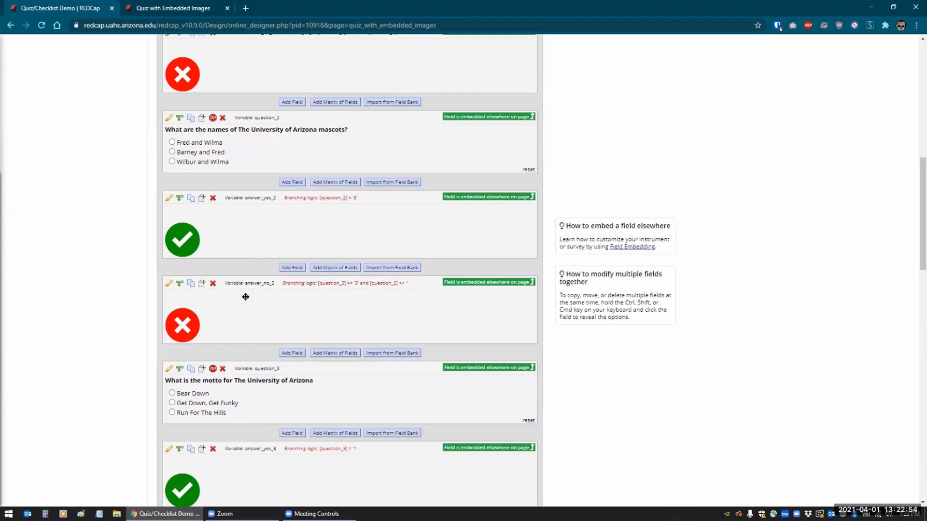
{"action": "scroll", "coordinate": [245, 295], "scroll_direction": "down", "scroll_amount": 1}
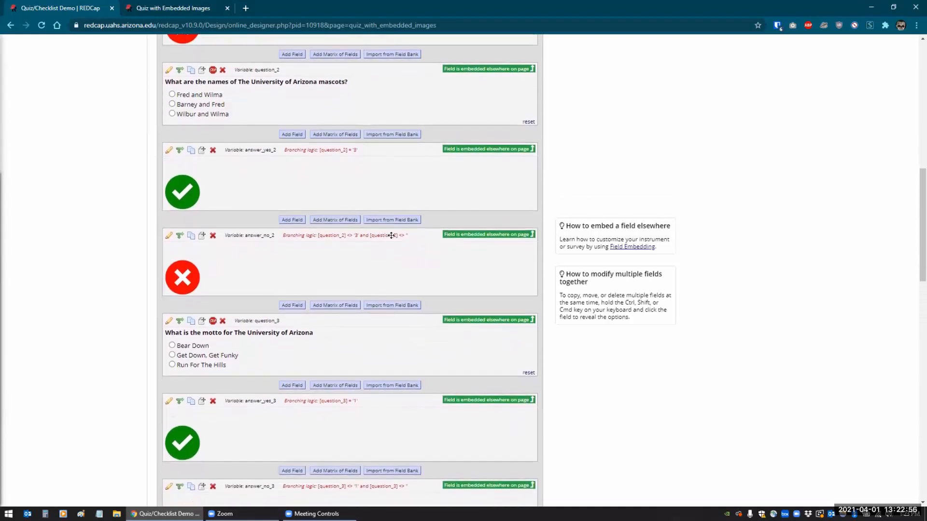
{"action": "scroll", "coordinate": [391, 235], "scroll_direction": "down", "scroll_amount": 3}
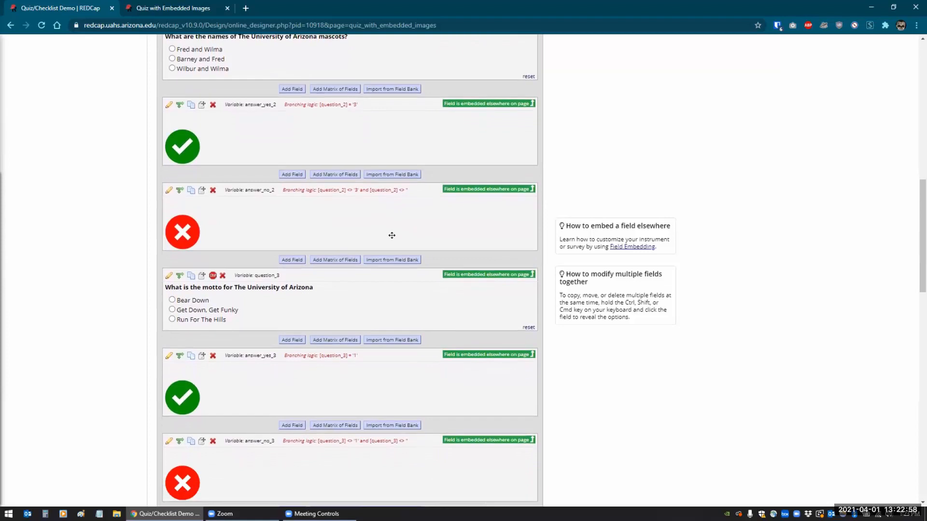
{"action": "scroll", "coordinate": [392, 235], "scroll_direction": "down", "scroll_amount": 9}
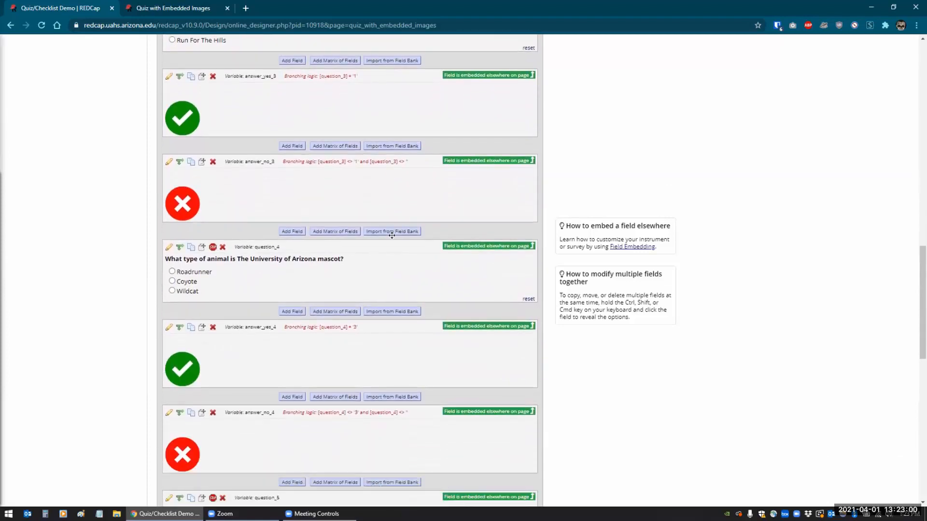
{"action": "scroll", "coordinate": [391, 235], "scroll_direction": "down", "scroll_amount": 8}
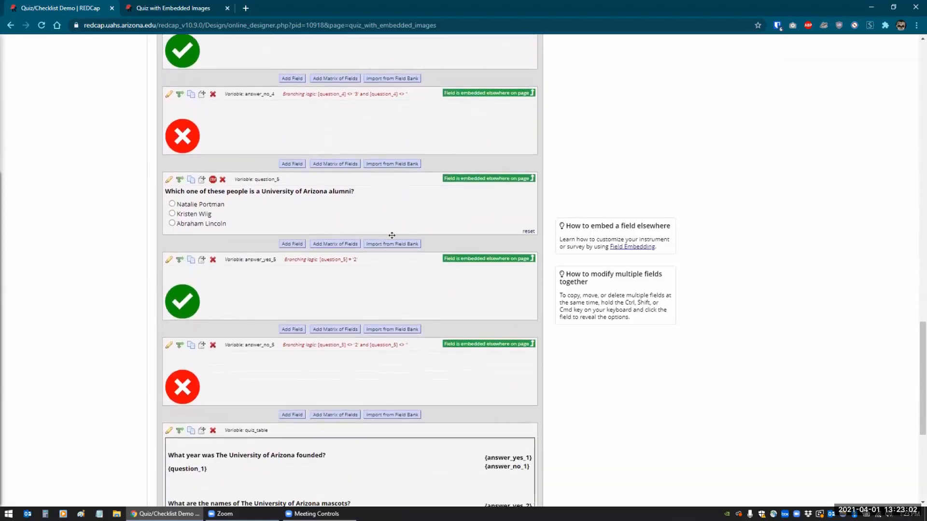
{"action": "scroll", "coordinate": [391, 235], "scroll_direction": "down", "scroll_amount": 1}
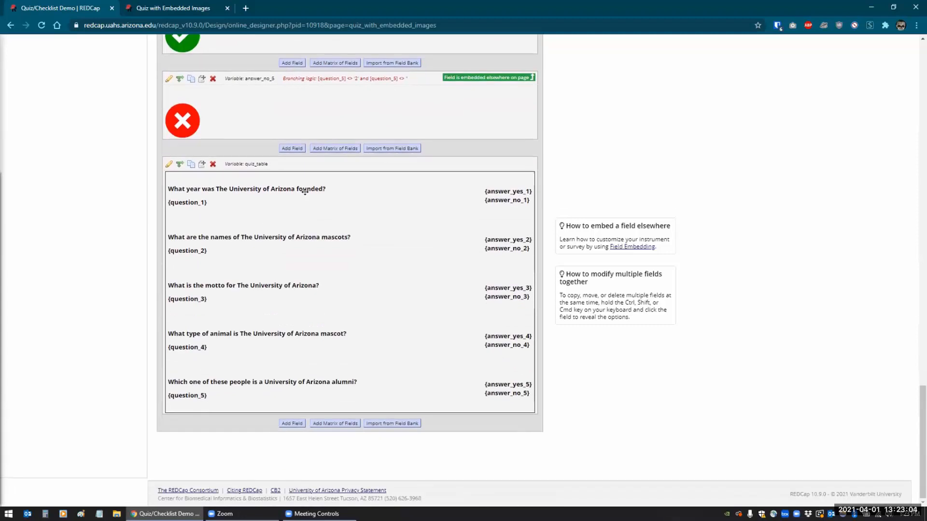
Open the quiz_table descriptive field for editing and inspect the first question's text and embedded {question_1} variable
{"action": "left_click", "coordinate": [168, 164]}
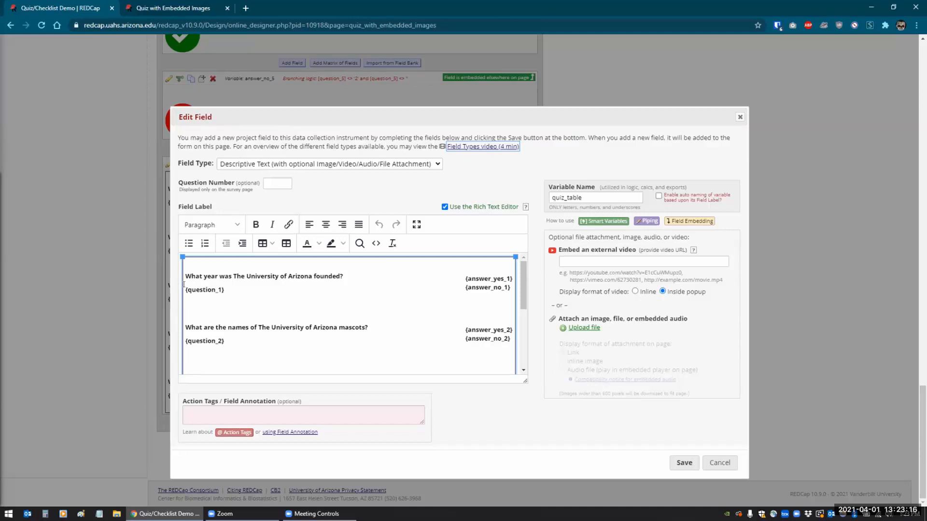
{"action": "left_click_drag", "start_coordinate": [183, 289], "coordinate": [236, 293]}
{"action": "left_click", "coordinate": [239, 286]}
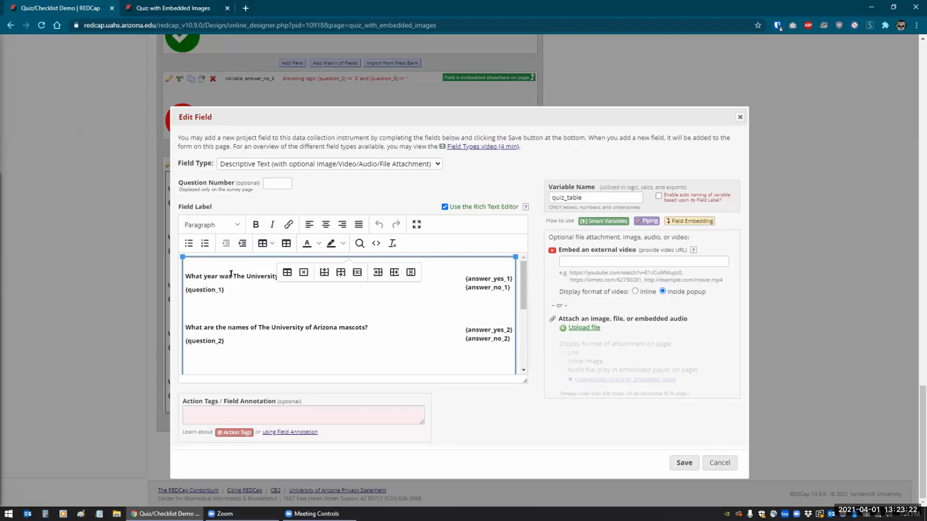
{"action": "left_click", "coordinate": [232, 275]}
View the cell options of the table in the field label, then place the cursor before the first question's text
{"action": "right_click", "coordinate": [437, 292]}
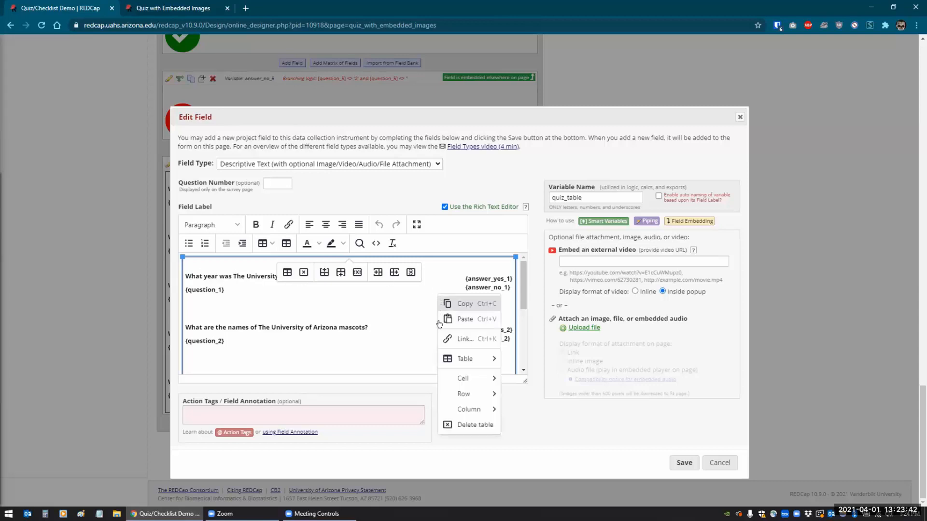
{"action": "mouse_move", "coordinate": [461, 379]}
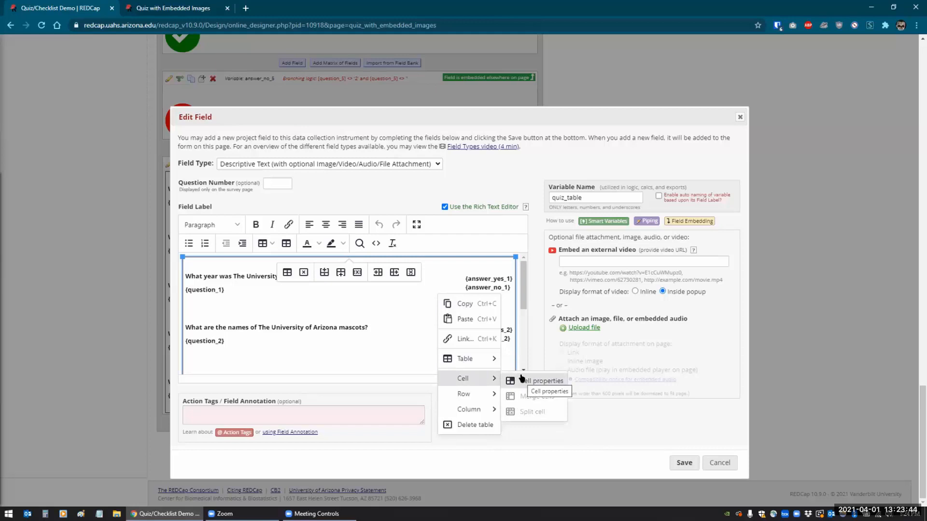
{"action": "left_click", "coordinate": [293, 327]}
{"action": "left_click", "coordinate": [187, 277]}
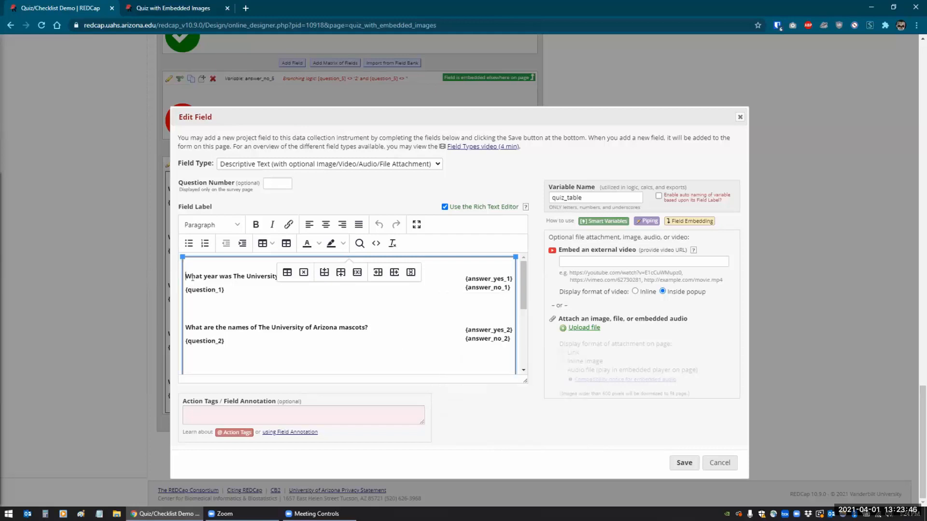
Give all cells of the quiz table a solid 1px border in blue through the cell properties
{"action": "left_click_drag", "start_coordinate": [193, 278], "coordinate": [300, 326]}
{"action": "left_click_drag", "start_coordinate": [371, 341], "coordinate": [478, 331]}
{"action": "scroll", "coordinate": [480, 334], "scroll_direction": "down", "scroll_amount": 3}
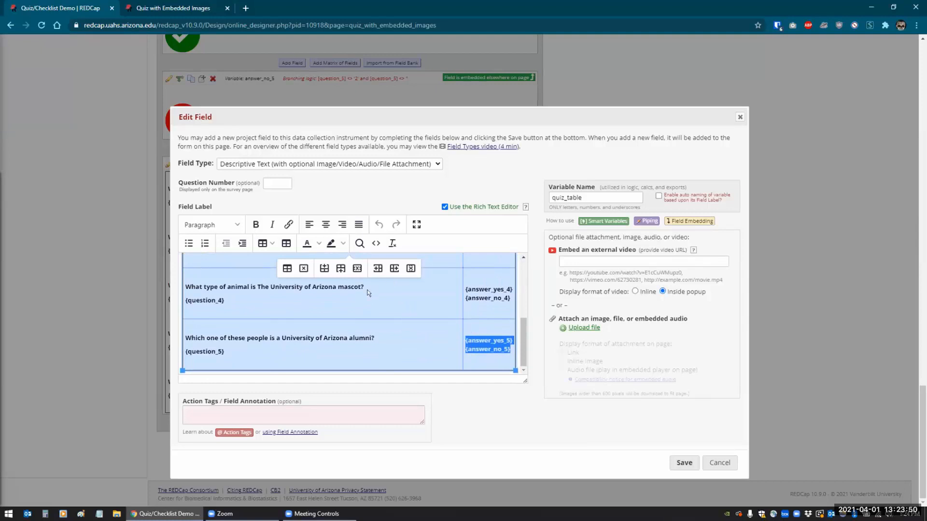
{"action": "right_click", "coordinate": [369, 292]}
{"action": "mouse_move", "coordinate": [394, 377]}
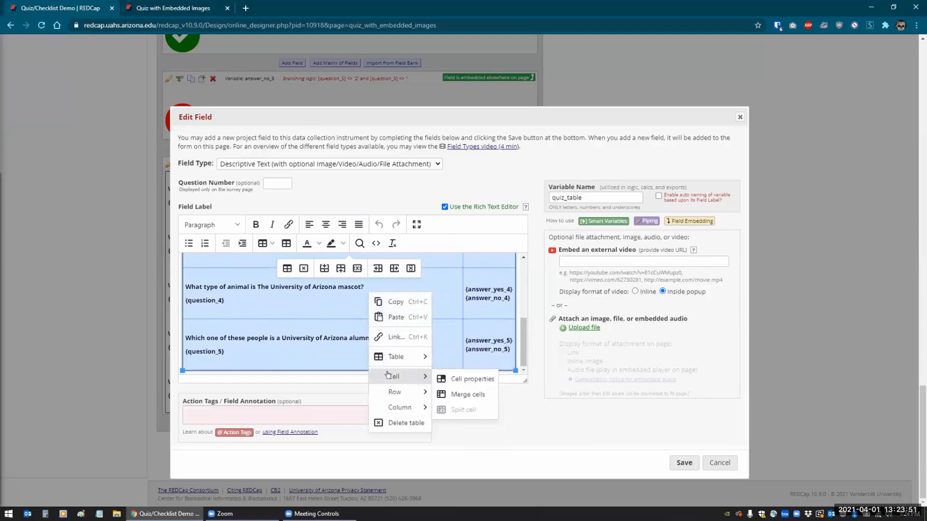
{"action": "left_click", "coordinate": [456, 380]}
{"action": "left_click", "coordinate": [370, 202]}
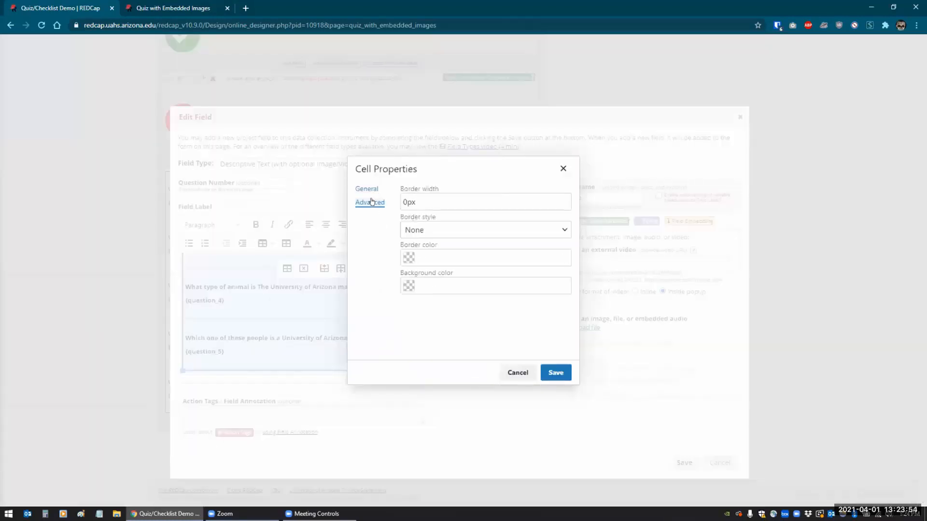
{"action": "left_click", "coordinate": [415, 202]}
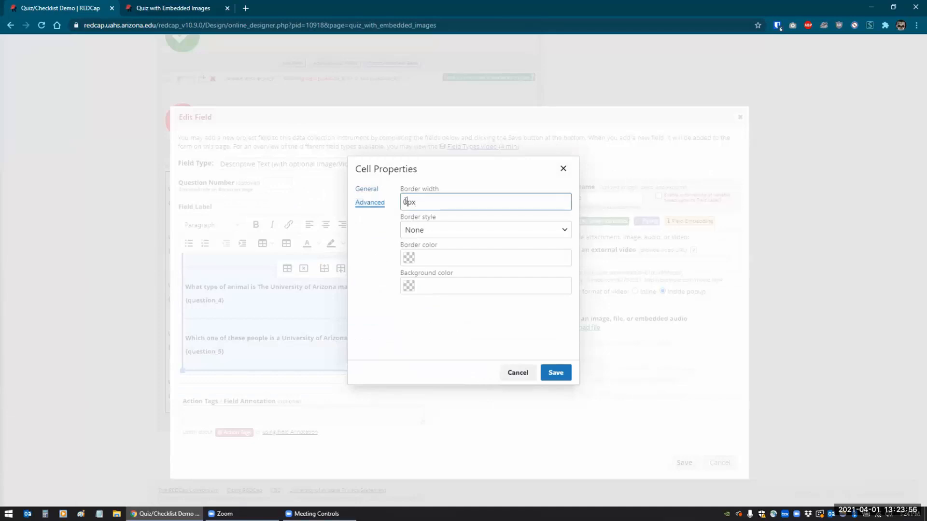
{"action": "left_click", "coordinate": [435, 229]}
{"action": "left_click", "coordinate": [418, 265]}
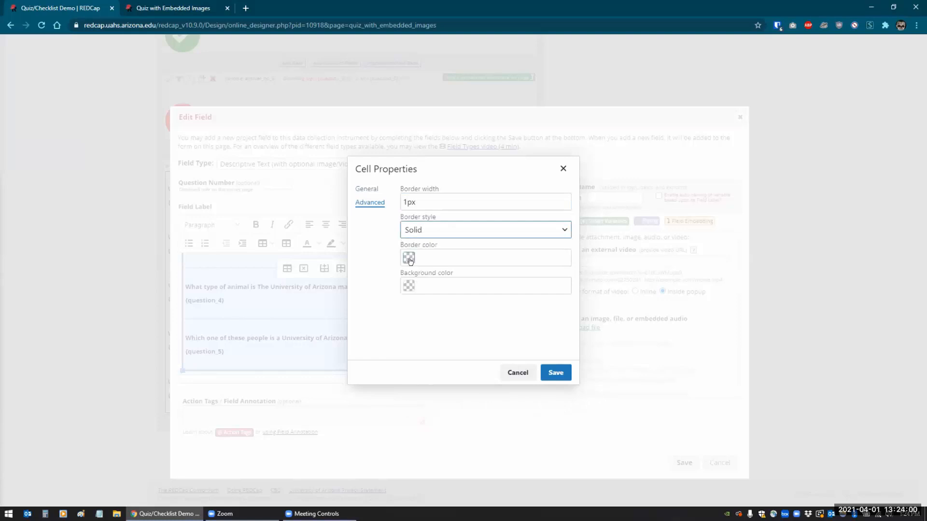
{"action": "left_click", "coordinate": [408, 257]}
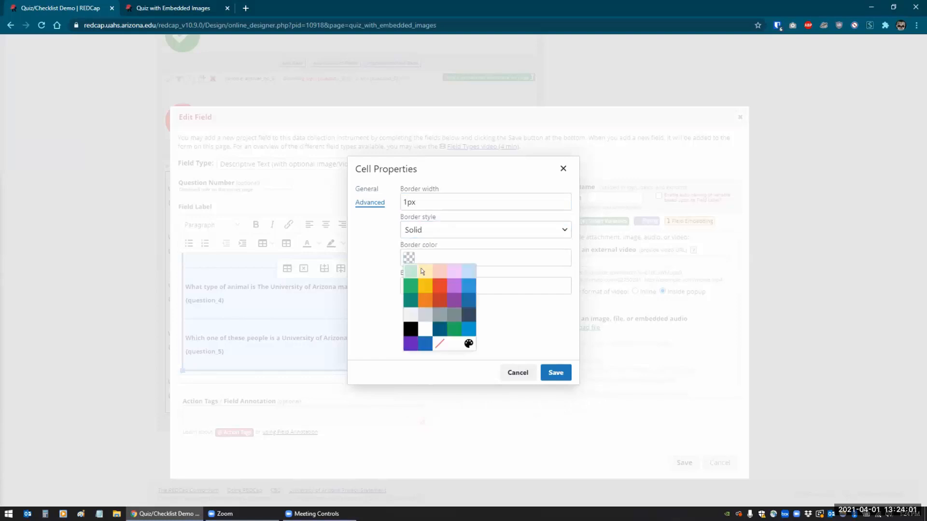
{"action": "left_click", "coordinate": [465, 285]}
{"action": "left_click", "coordinate": [556, 372]}
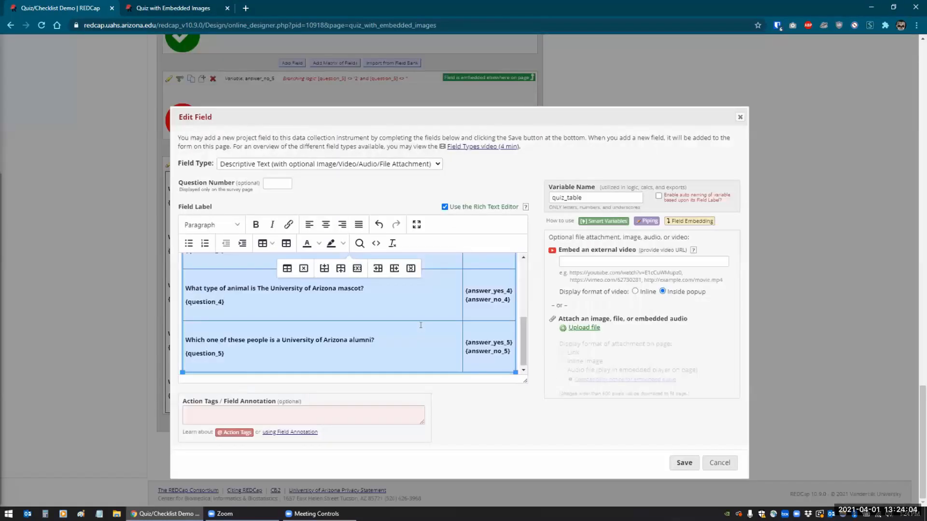
Review the cell borders on the table's first rows in the field label and compare them with the live quiz survey
{"action": "scroll", "coordinate": [344, 314], "scroll_direction": "up", "scroll_amount": 1}
{"action": "scroll", "coordinate": [343, 315], "scroll_direction": "up", "scroll_amount": 5}
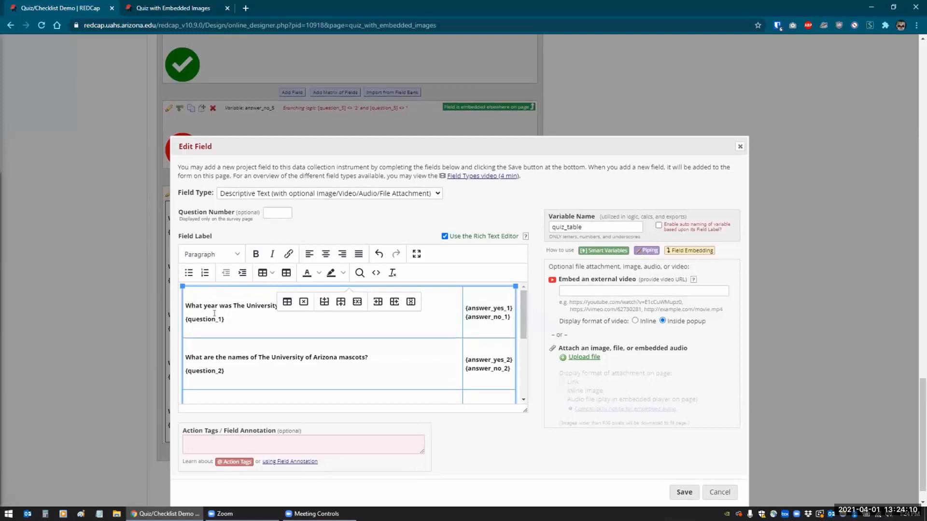
{"action": "left_click", "coordinate": [461, 272]}
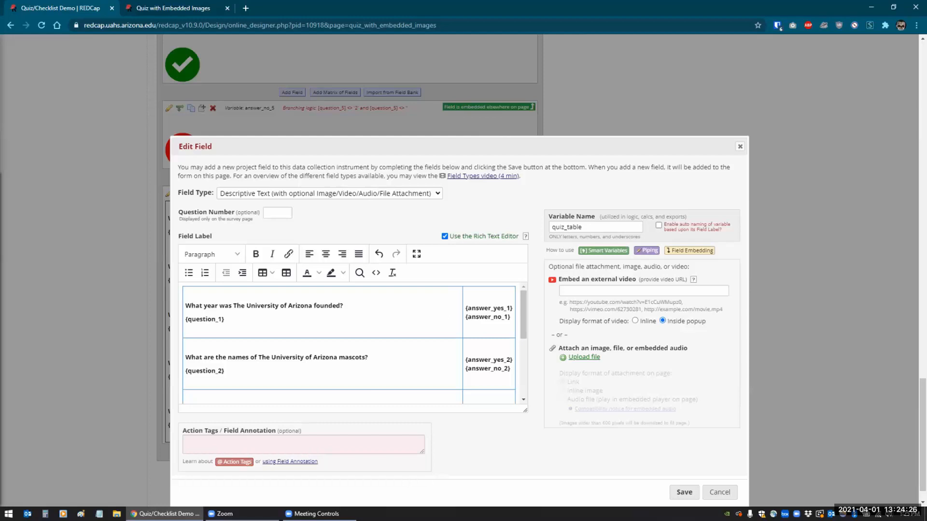
{"action": "left_click", "coordinate": [138, 8]}
{"action": "scroll", "coordinate": [510, 163], "scroll_direction": "up", "scroll_amount": 1}
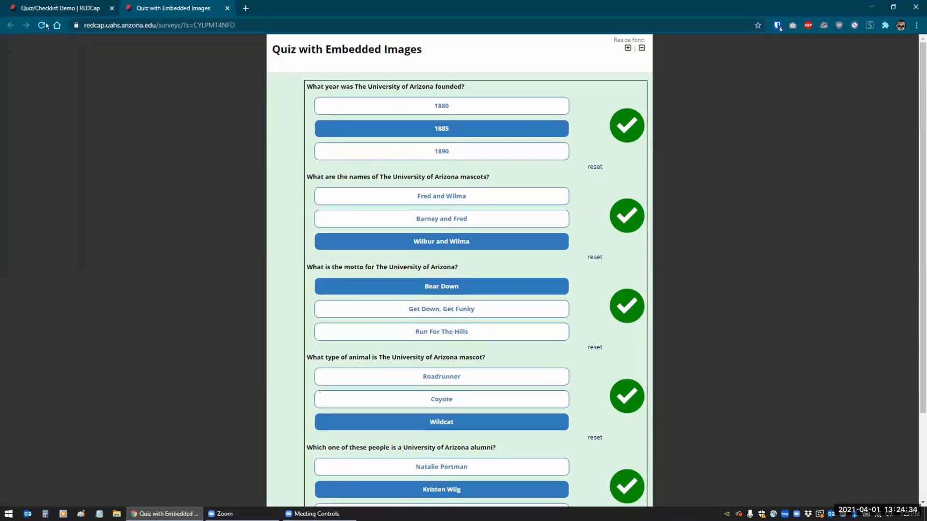
{"action": "left_click", "coordinate": [56, 8]}
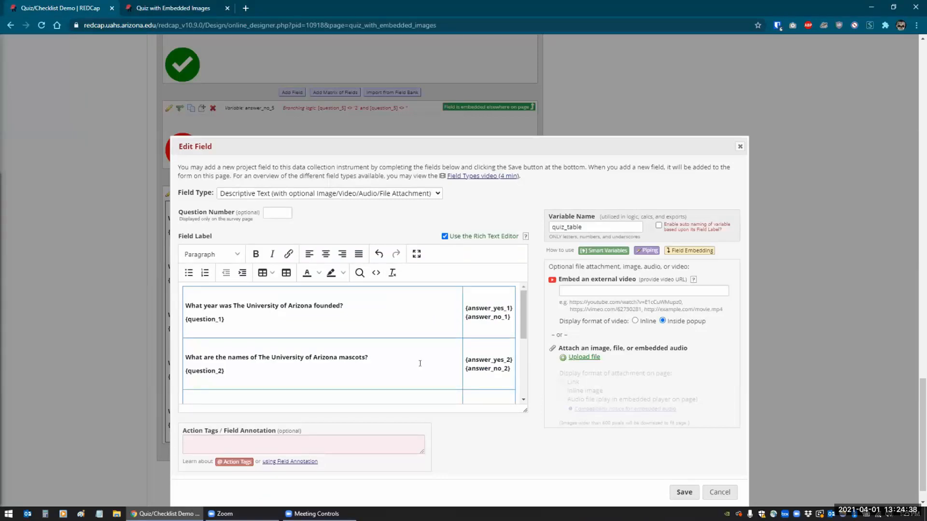
Check the table's remaining rows down to question 5 and close the quiz_table field without saving
{"action": "scroll", "coordinate": [420, 363], "scroll_direction": "down", "scroll_amount": 2}
{"action": "scroll", "coordinate": [240, 363], "scroll_direction": "down", "scroll_amount": 2}
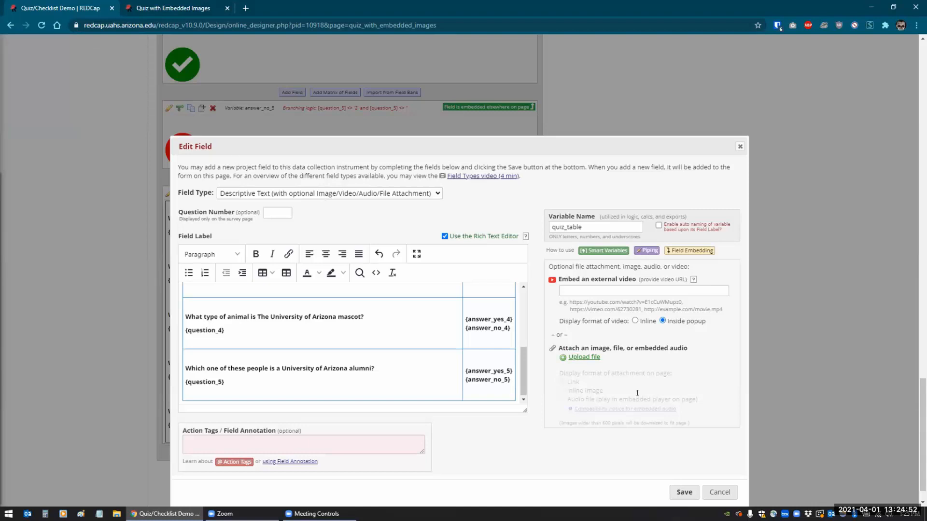
{"action": "left_click", "coordinate": [718, 493]}
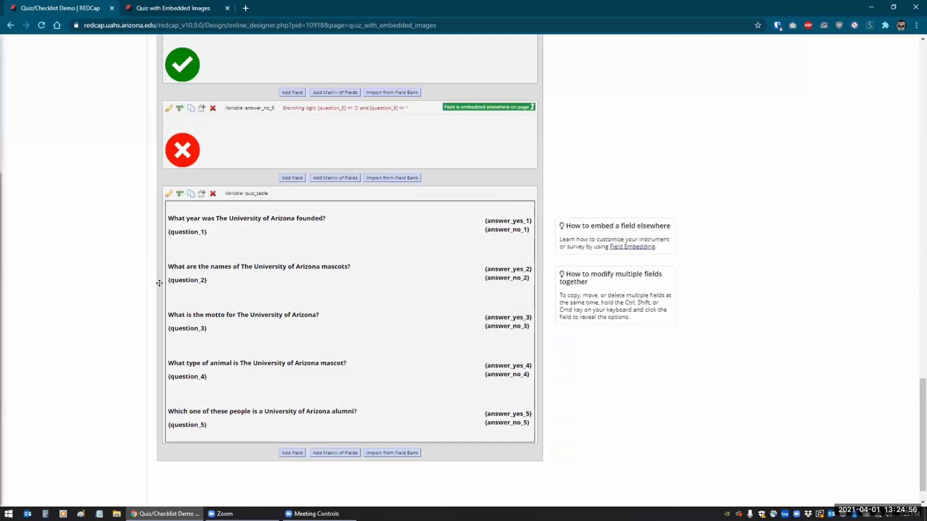
Look over the start of the quiz instrument and return to the Online Designer's list of data collection instruments
{"action": "scroll", "coordinate": [48, 272], "scroll_direction": "up", "scroll_amount": 10}
{"action": "scroll", "coordinate": [48, 272], "scroll_direction": "up", "scroll_amount": 15}
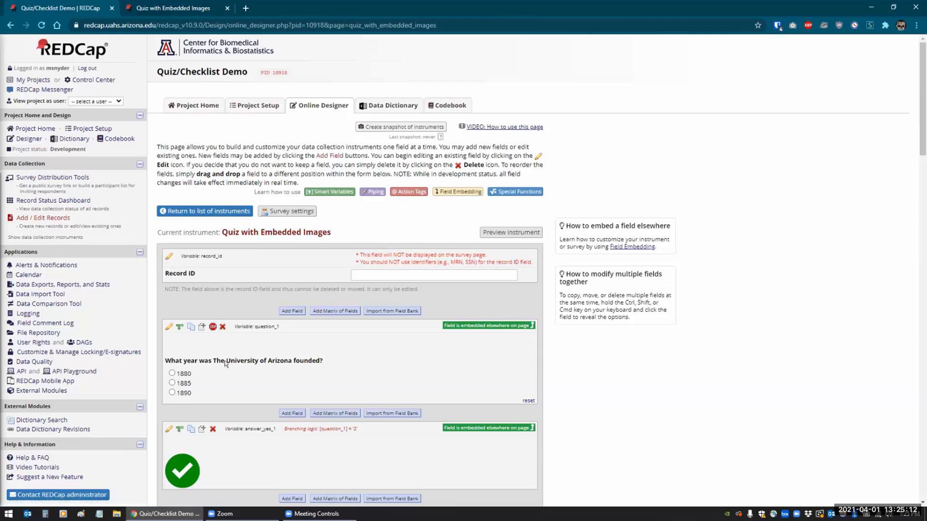
{"action": "scroll", "coordinate": [203, 381], "scroll_direction": "down", "scroll_amount": 2}
{"action": "scroll", "coordinate": [93, 279], "scroll_direction": "up", "scroll_amount": 2}
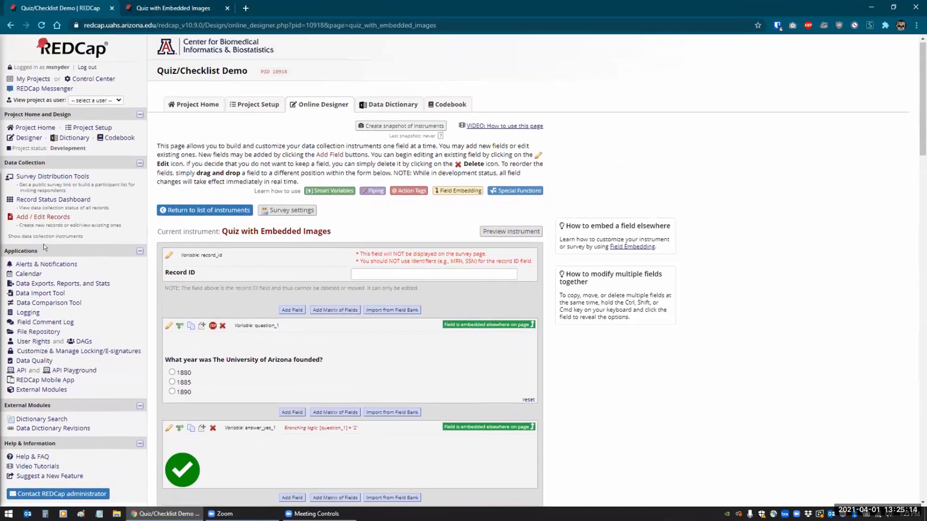
{"action": "left_click", "coordinate": [24, 200]}
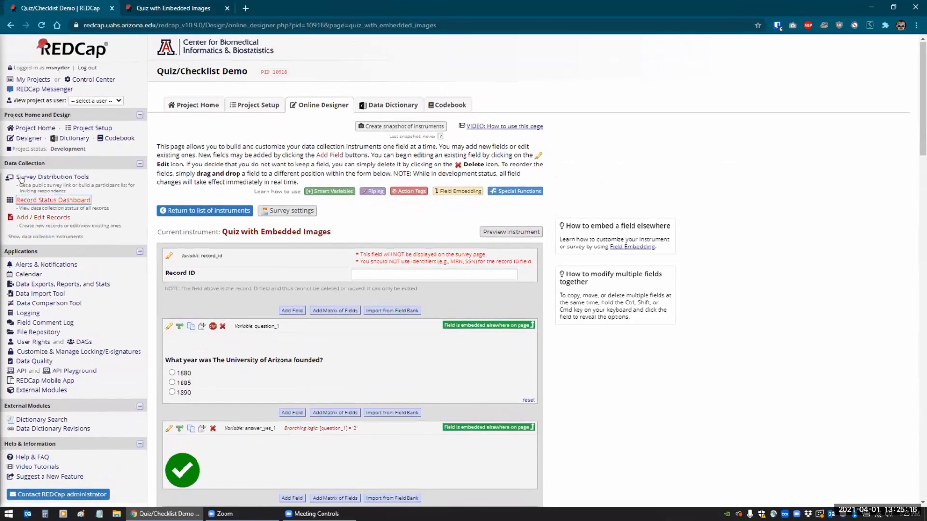
{"action": "left_click", "coordinate": [29, 139]}
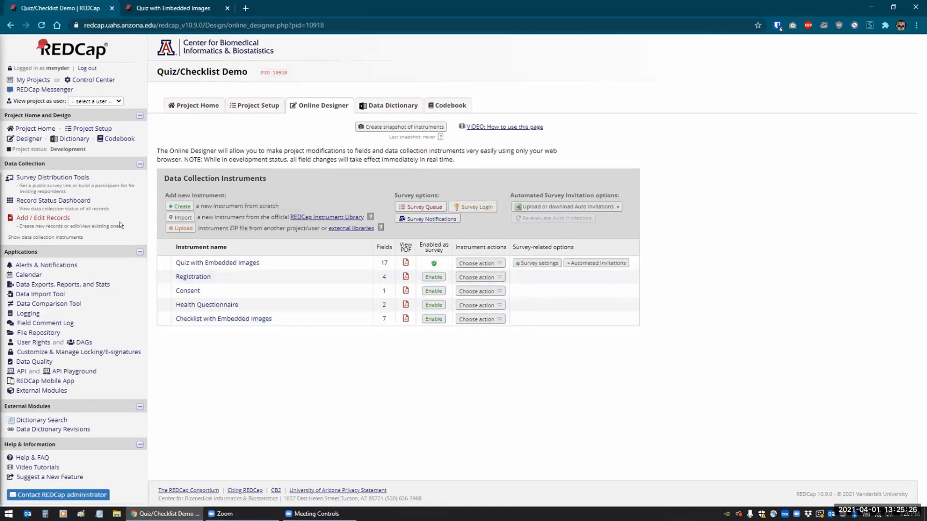
Add a new record from the Record Status Dashboard and open its Registration form
{"action": "left_click", "coordinate": [54, 201]}
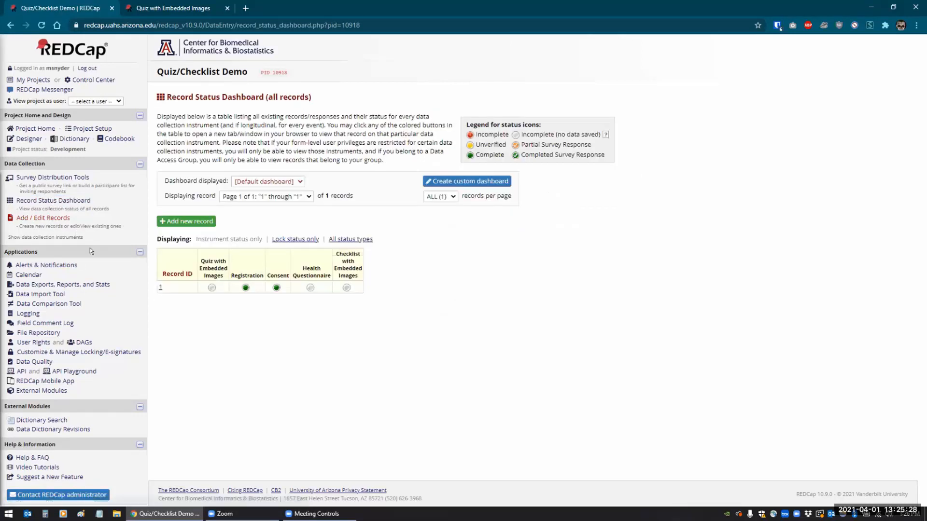
{"action": "left_click", "coordinate": [183, 222]}
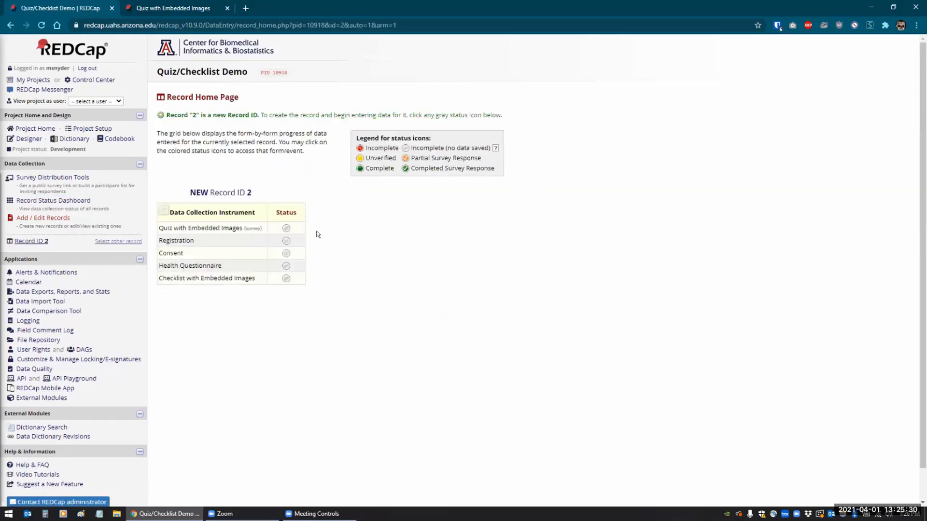
{"action": "left_click", "coordinate": [286, 240]}
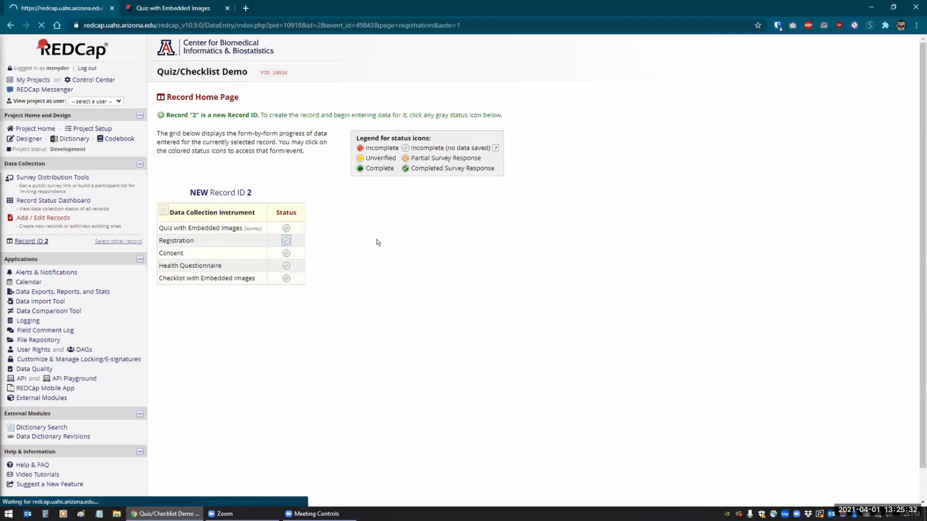
Fill in the first name, last name, date of birth and gender Male, mark Registration Complete, and save to the next form
{"action": "type", "text": "John"}
{"action": "key", "text": "Tab"}
{"action": "type", "text": "Smith"}
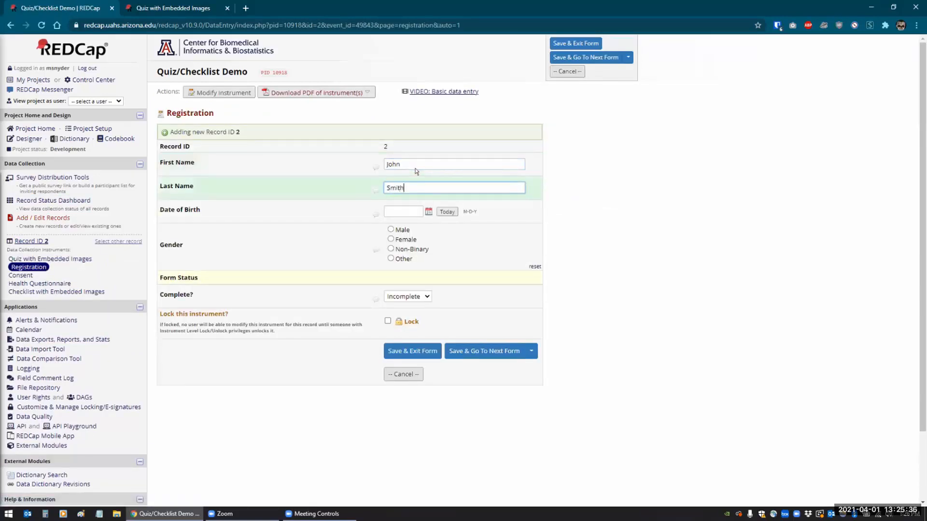
{"action": "key", "text": "Tab"}
{"action": "left_click", "coordinate": [445, 212]}
{"action": "left_click", "coordinate": [402, 230]}
{"action": "left_click", "coordinate": [419, 296]}
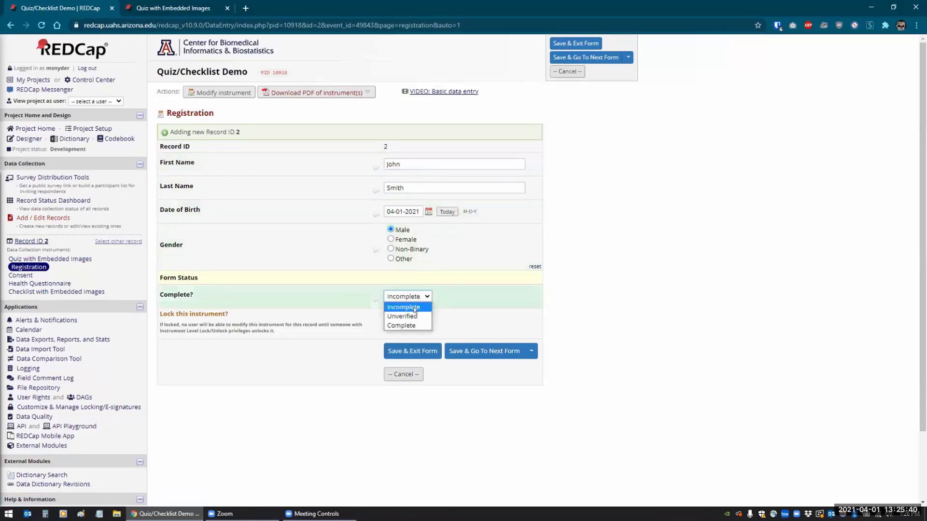
{"action": "left_click", "coordinate": [402, 326]}
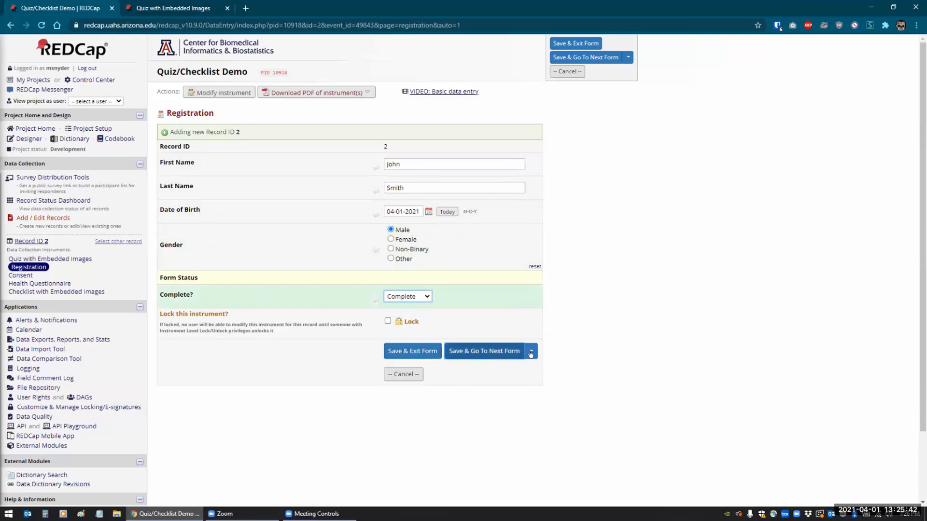
{"action": "left_click", "coordinate": [480, 352]}
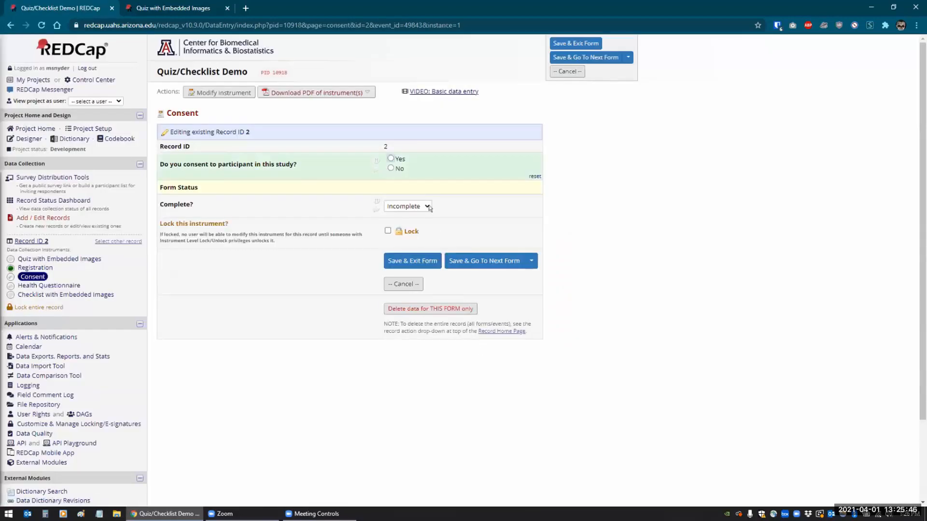
Save Consent as Incomplete and unanswered, fill the Health Questionnaire with height 5'10" and weight 200, mark it Complete, and save to the next form
{"action": "left_click", "coordinate": [475, 263]}
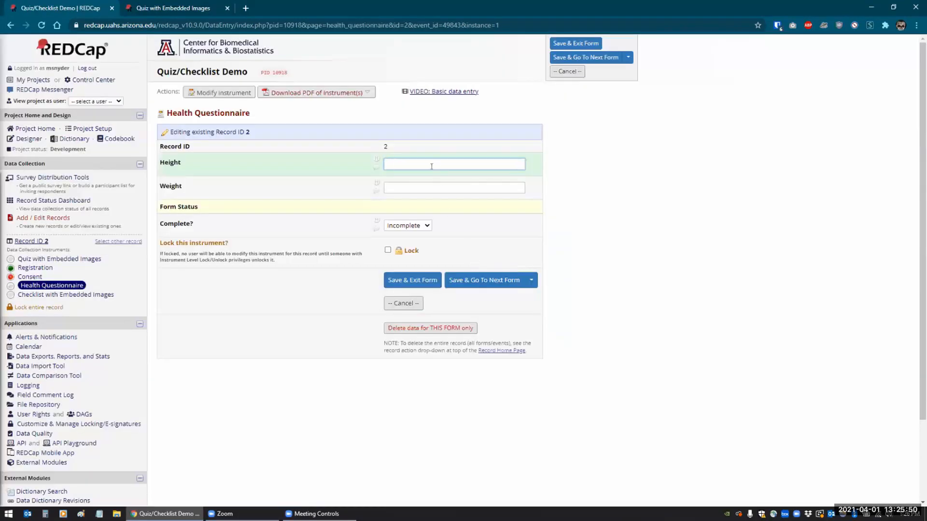
{"action": "type", "text": "5'10\""}
{"action": "key", "text": "Tab"}
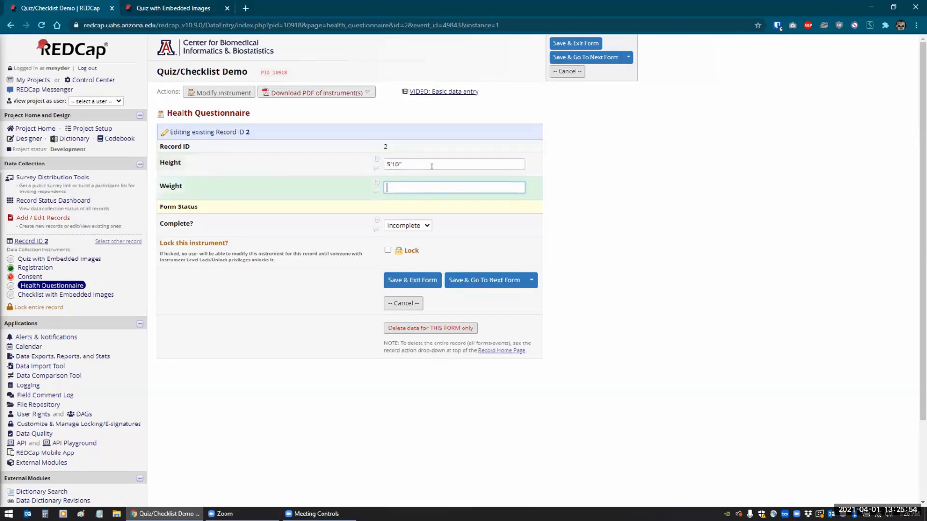
{"action": "type", "text": "200"}
{"action": "left_click", "coordinate": [415, 225]}
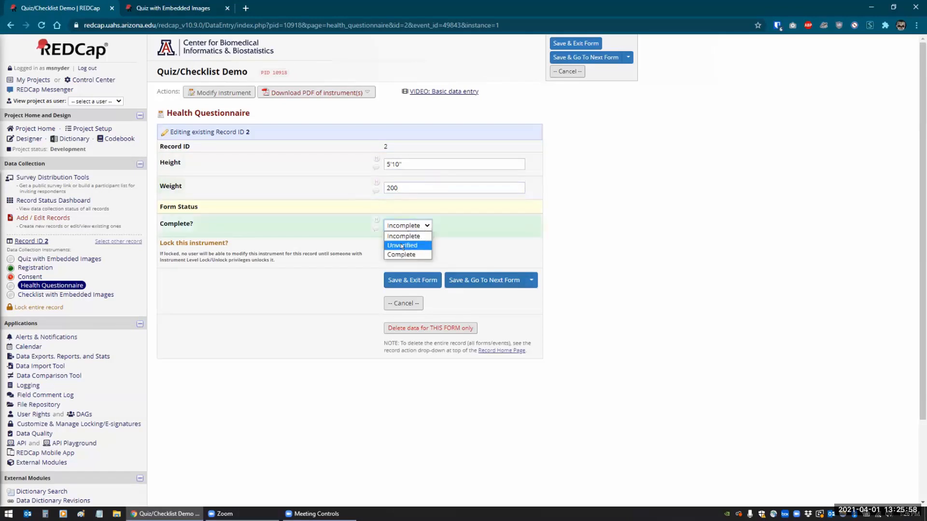
{"action": "left_click", "coordinate": [401, 254]}
{"action": "left_click", "coordinate": [473, 281]}
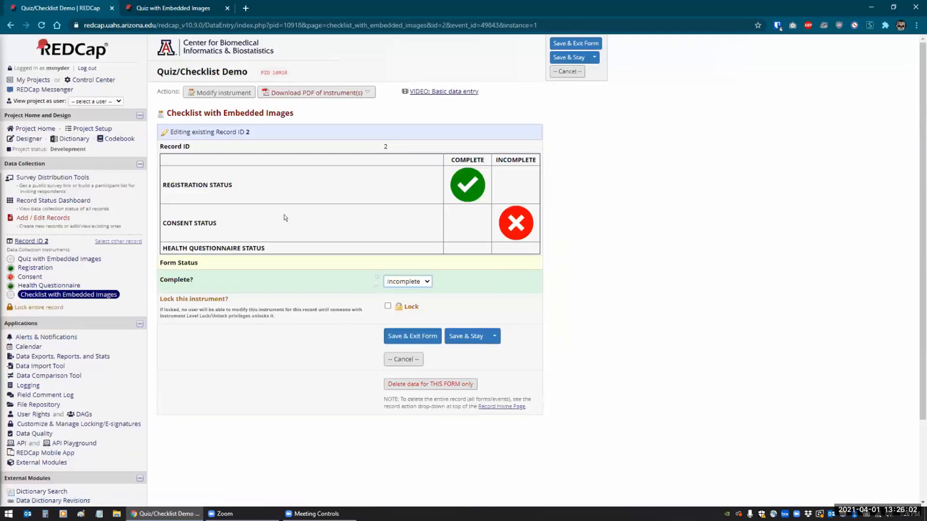
Recheck the Health Questionnaire's Complete status and save the form again to return to the checklist
{"action": "left_click", "coordinate": [38, 285]}
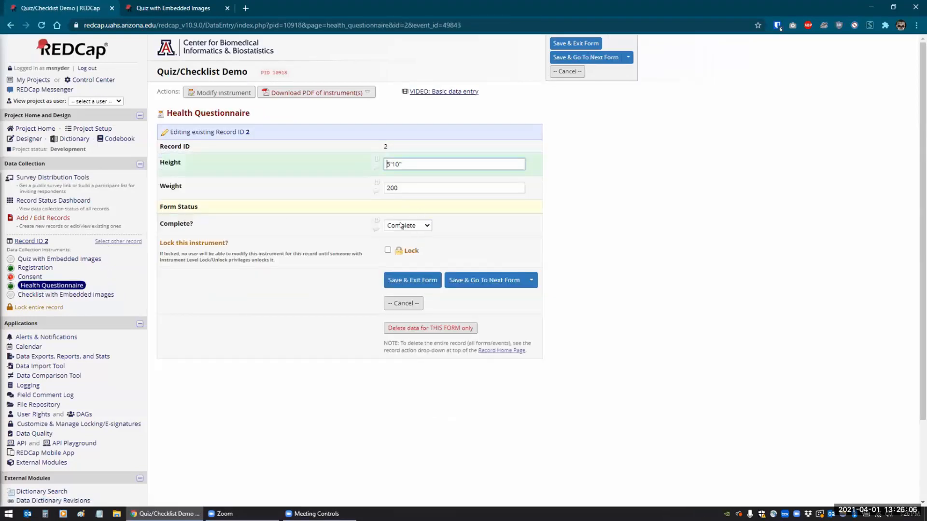
{"action": "left_click", "coordinate": [400, 225]}
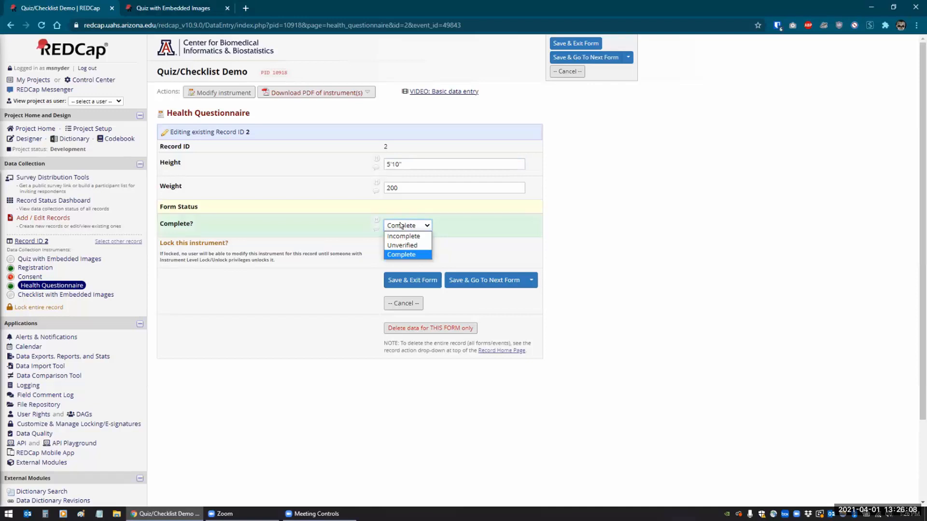
{"action": "left_click", "coordinate": [401, 254]}
{"action": "left_click", "coordinate": [493, 279]}
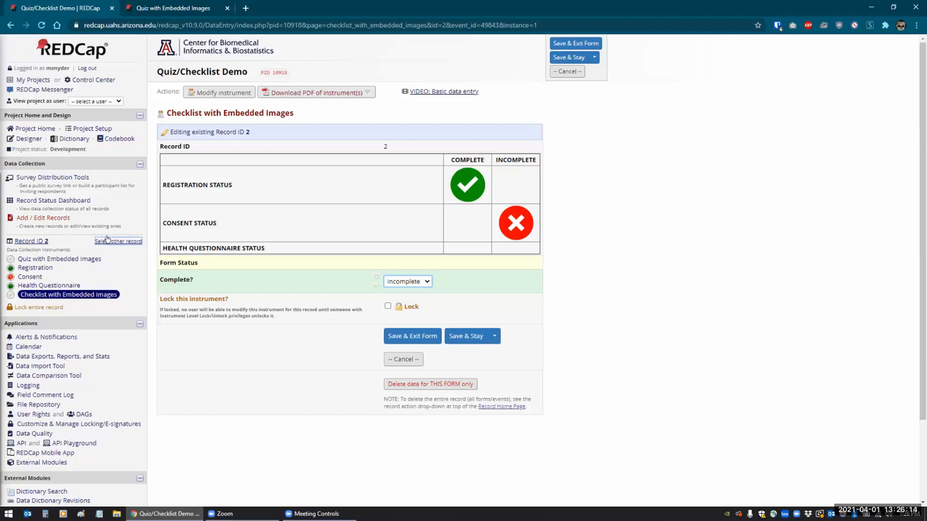
Open record 1 from the Record Status Dashboard and view its Checklist with Embedded Images
{"action": "left_click", "coordinate": [31, 241]}
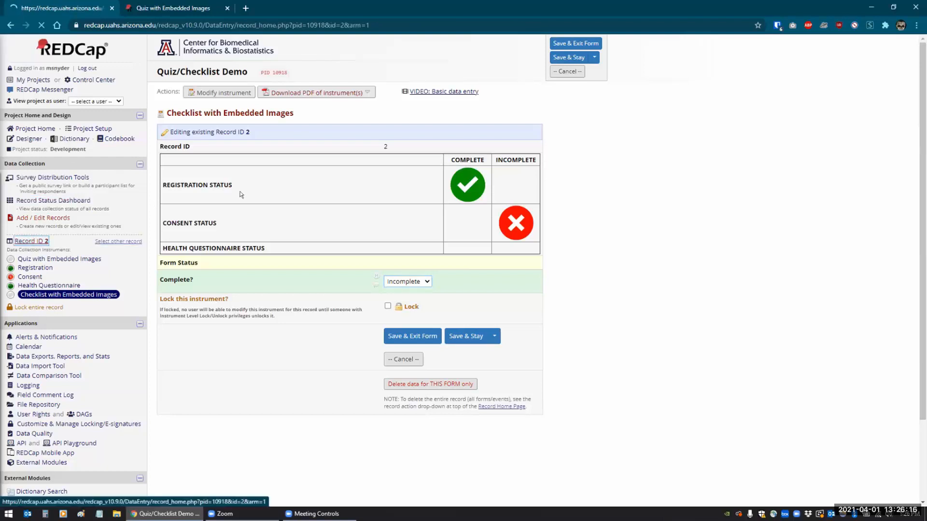
{"action": "left_click", "coordinate": [37, 200]}
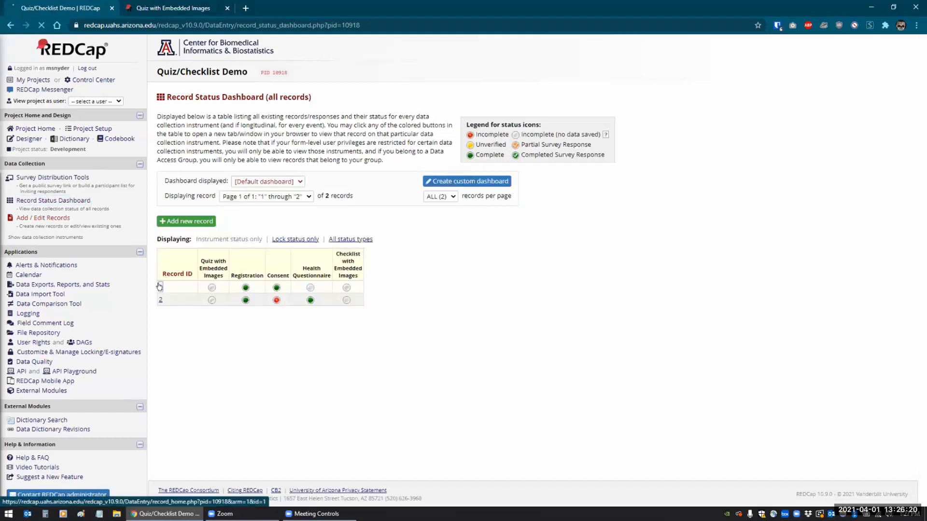
{"action": "left_click", "coordinate": [160, 287]}
{"action": "left_click", "coordinate": [286, 262]}
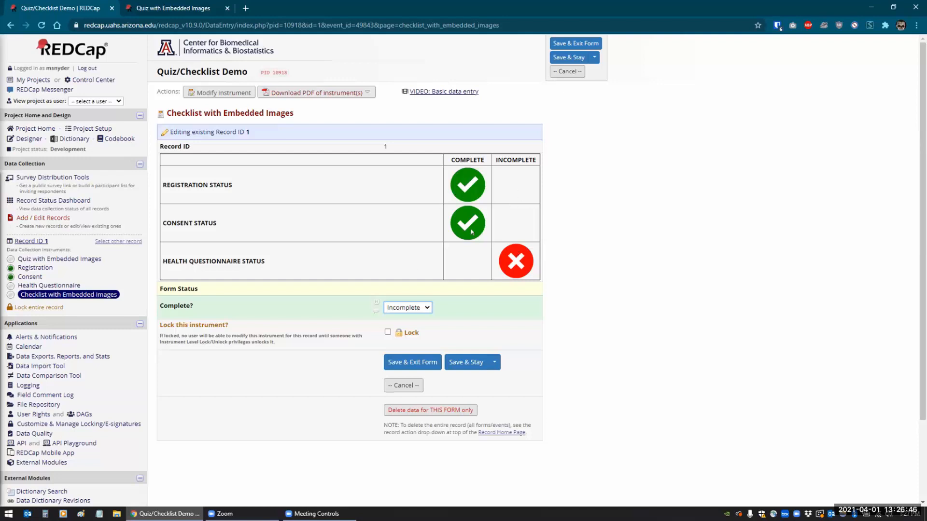
Open the Checklist with Embedded Images instrument in the Designer and view the branching logic of the reg_check_yes field
{"action": "left_click", "coordinate": [31, 139]}
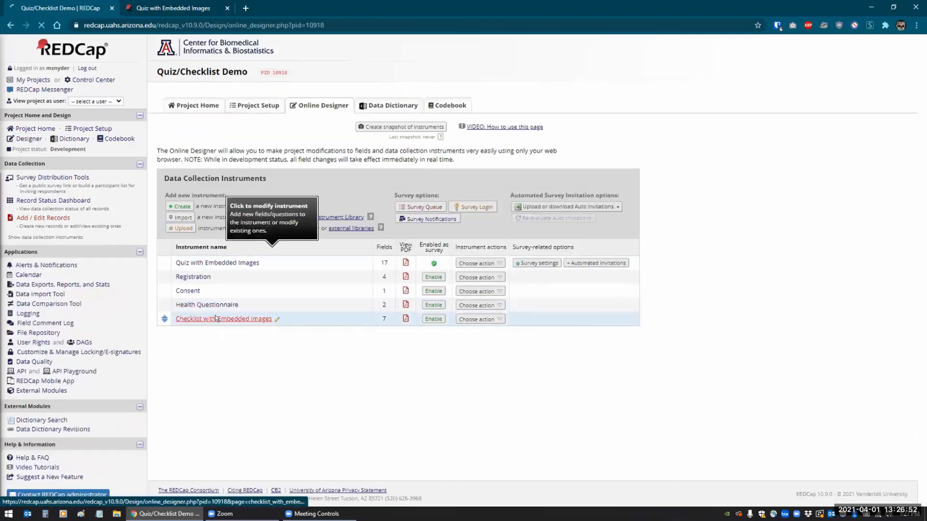
{"action": "left_click", "coordinate": [217, 319]}
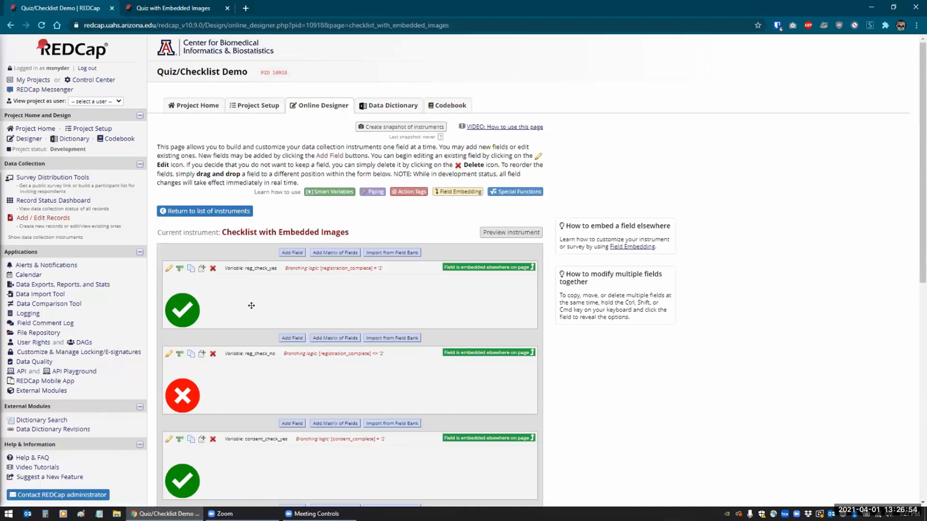
{"action": "scroll", "coordinate": [251, 306], "scroll_direction": "down", "scroll_amount": 2}
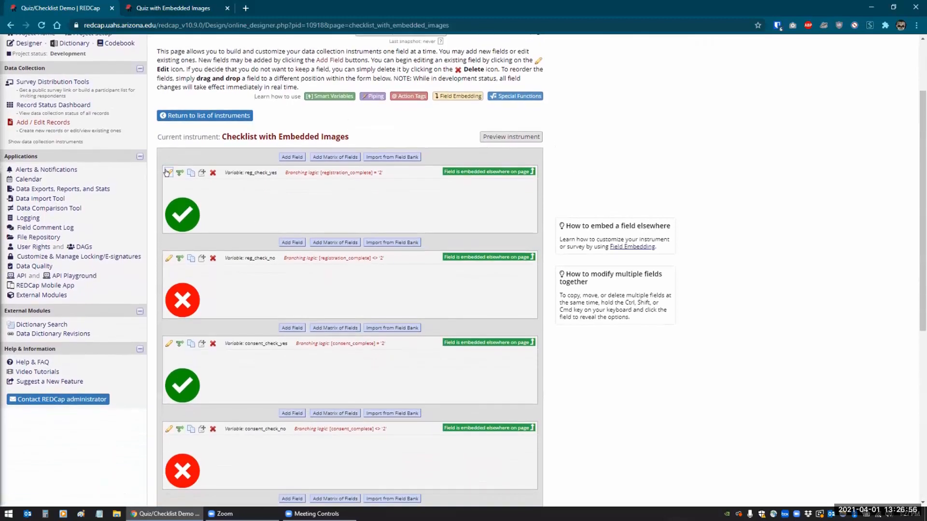
{"action": "left_click", "coordinate": [179, 173]}
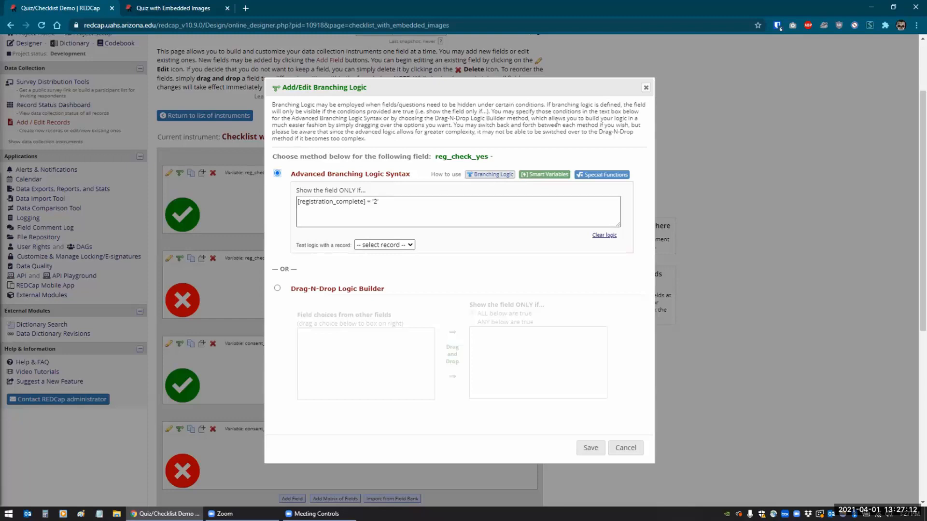
{"action": "left_click", "coordinate": [646, 87]}
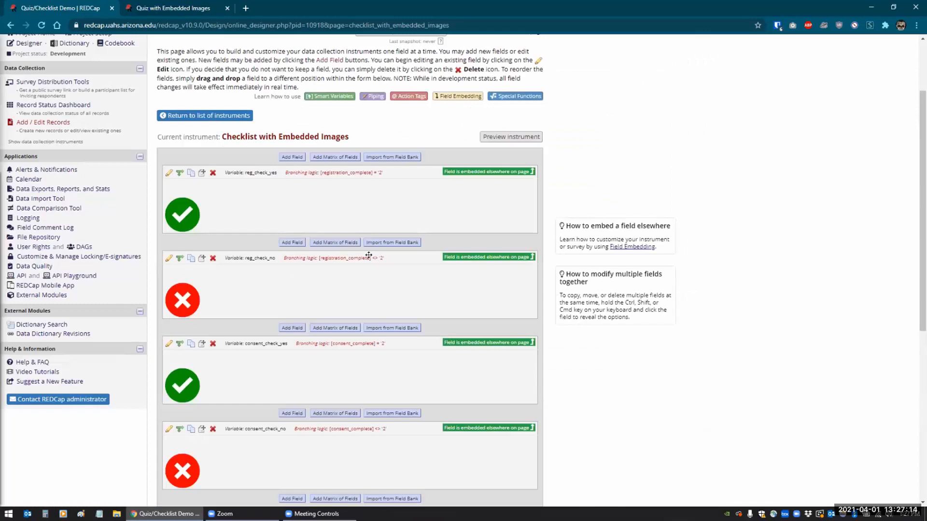
Copy the branching logic [health_questionnaire_complete] <> '2' from the health_check_no field and save its logic as is
{"action": "scroll", "coordinate": [338, 278], "scroll_direction": "down", "scroll_amount": 3}
{"action": "scroll", "coordinate": [338, 277], "scroll_direction": "down", "scroll_amount": 1}
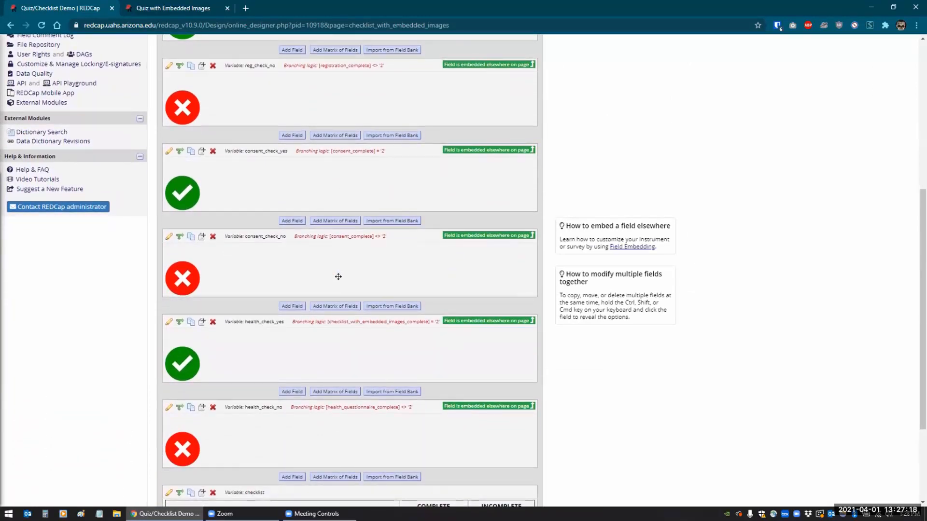
{"action": "scroll", "coordinate": [331, 311], "scroll_direction": "down", "scroll_amount": 2}
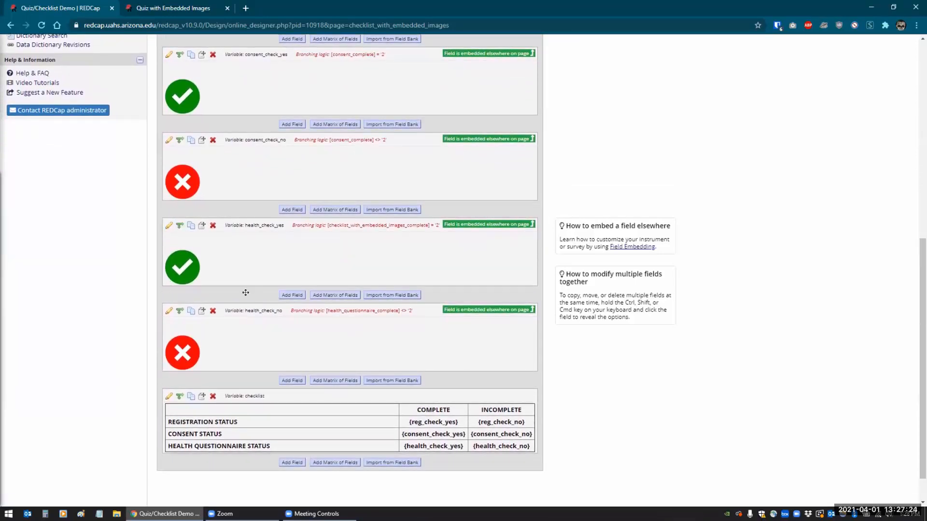
{"action": "left_click", "coordinate": [179, 310]}
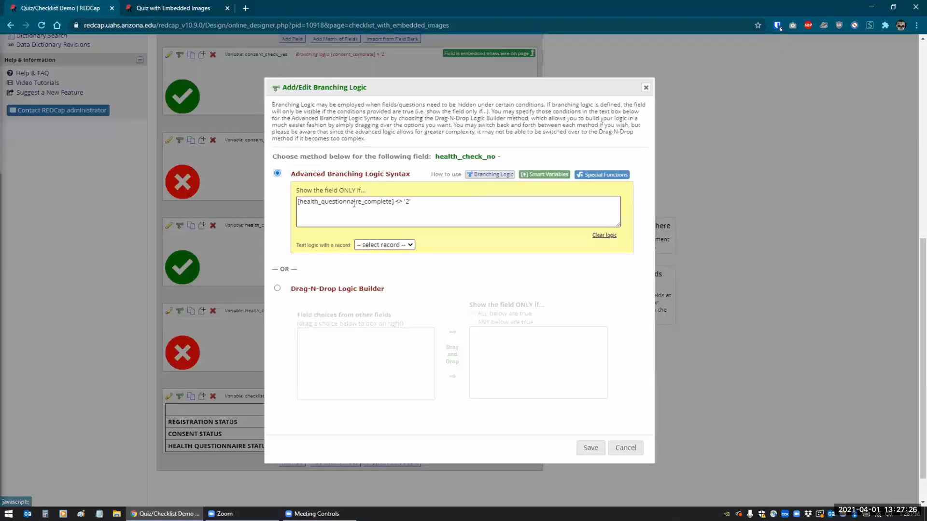
{"action": "left_click", "coordinate": [354, 204]}
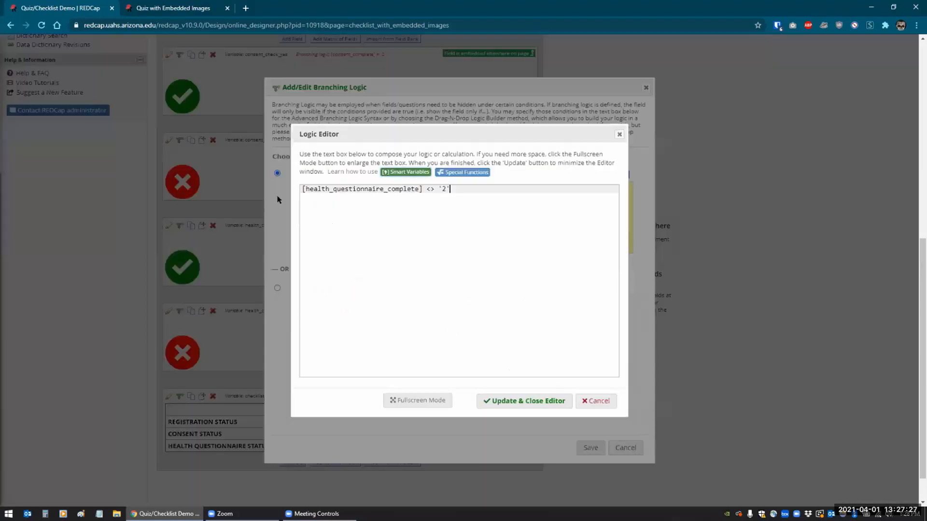
{"action": "triple_click", "coordinate": [320, 192]}
{"action": "key", "text": "ctrl+c"}
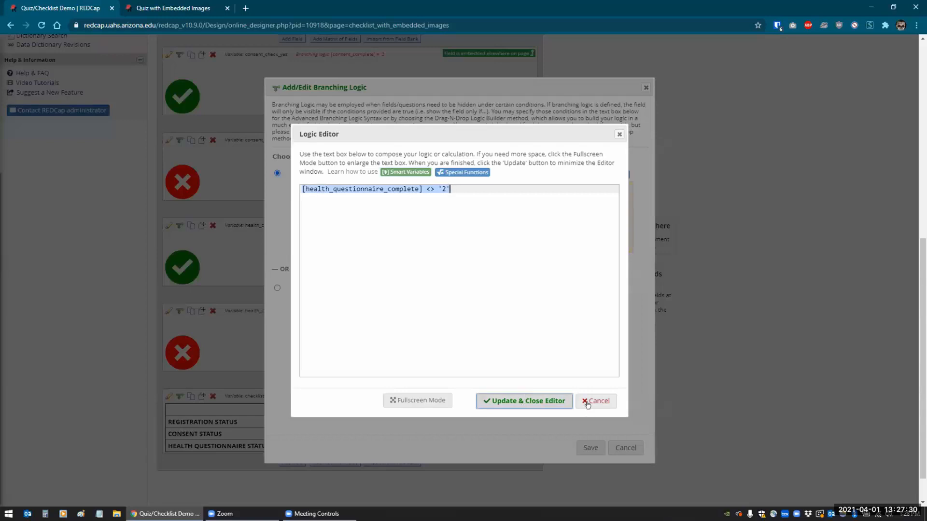
{"action": "left_click", "coordinate": [526, 402]}
{"action": "left_click", "coordinate": [586, 444]}
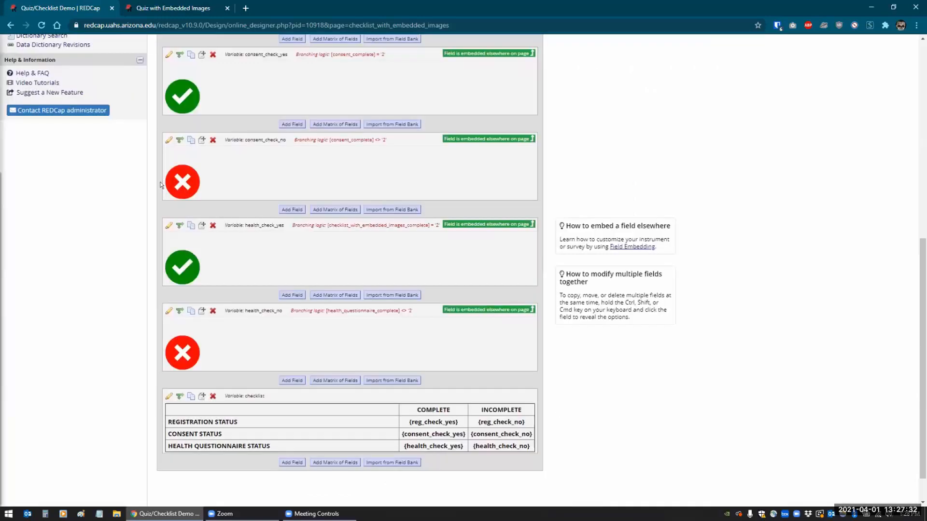
Replace the branching logic of the health_check_yes field with [health_questionnaire_complete] = '2' and save it
{"action": "left_click", "coordinate": [179, 225]}
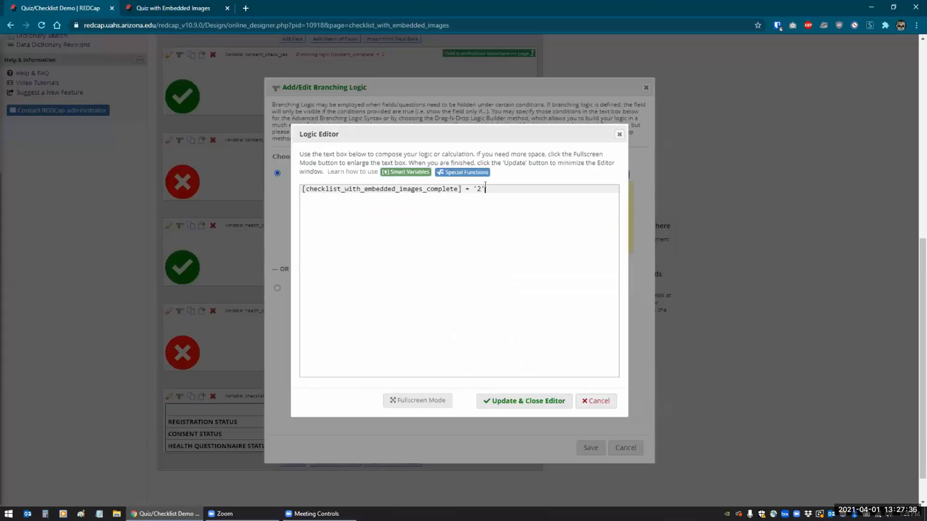
{"action": "key", "text": "ctrl+a"}
{"action": "key", "text": "ctrl+v"}
{"action": "left_click", "coordinate": [436, 187]}
{"action": "key", "text": "BackSpace"}
{"action": "key", "text": "BackSpace"}
{"action": "type", "text": "="}
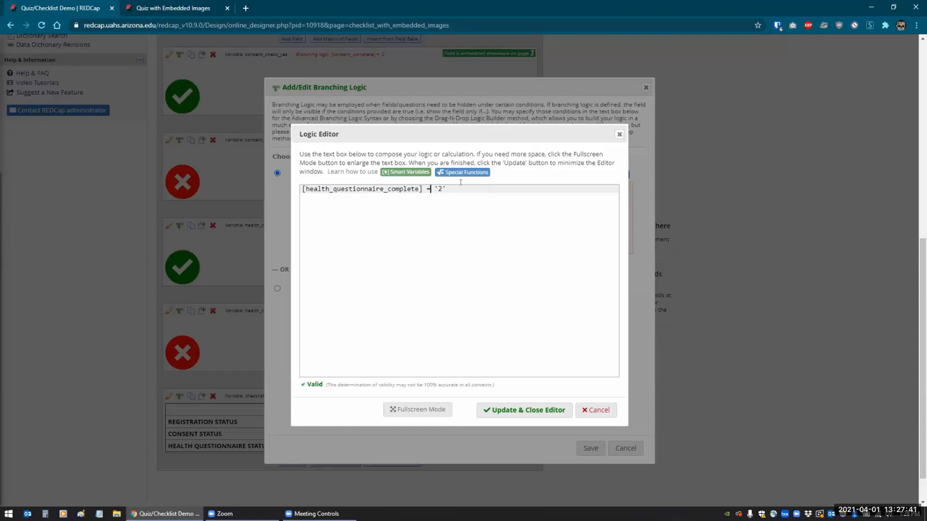
{"action": "left_click", "coordinate": [490, 406]}
{"action": "left_click", "coordinate": [591, 448]}
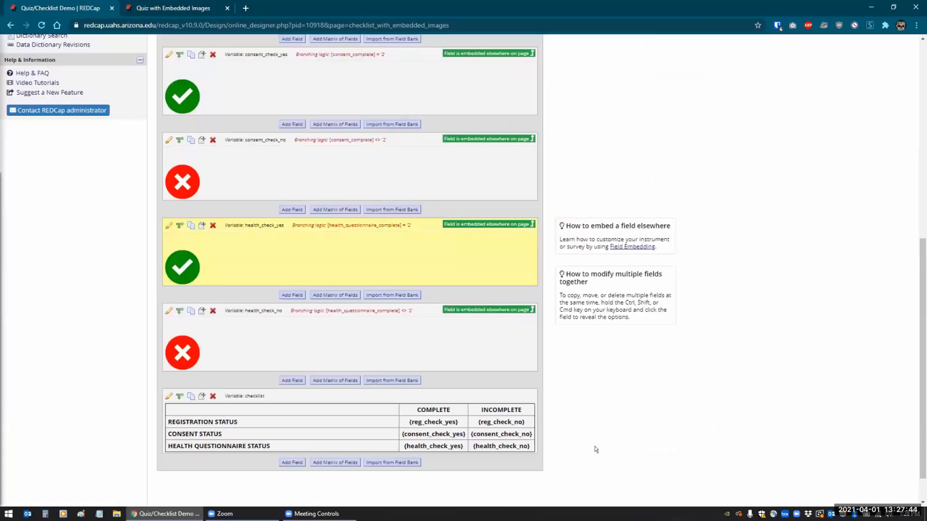
Review the check mark and X fields, examine the embedding table in the checklist field's editor, and save the field
{"action": "scroll", "coordinate": [314, 430], "scroll_direction": "down", "scroll_amount": 1}
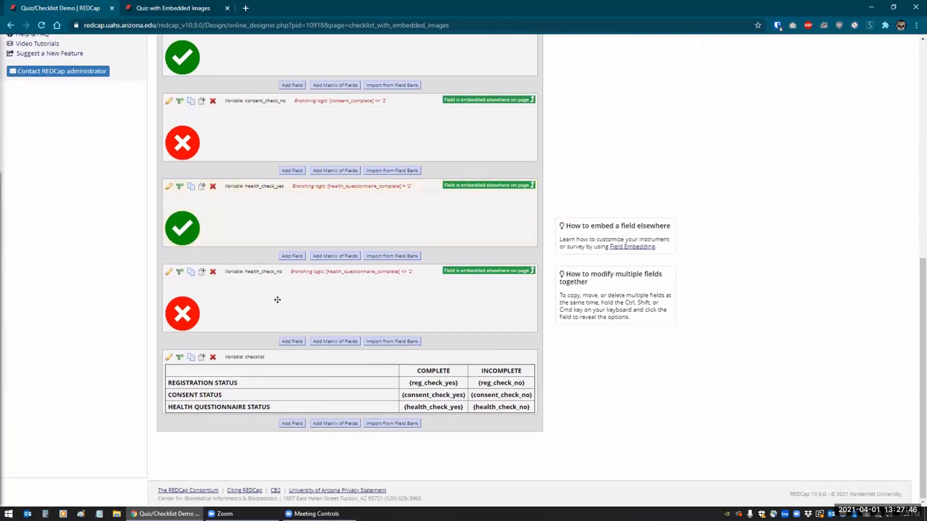
{"action": "scroll", "coordinate": [277, 300], "scroll_direction": "up", "scroll_amount": 4}
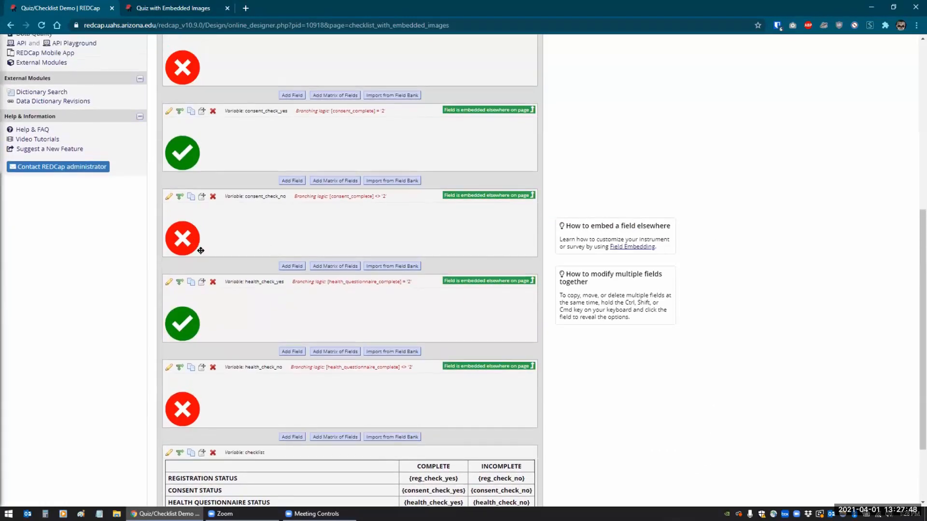
{"action": "scroll", "coordinate": [212, 147], "scroll_direction": "up", "scroll_amount": 2}
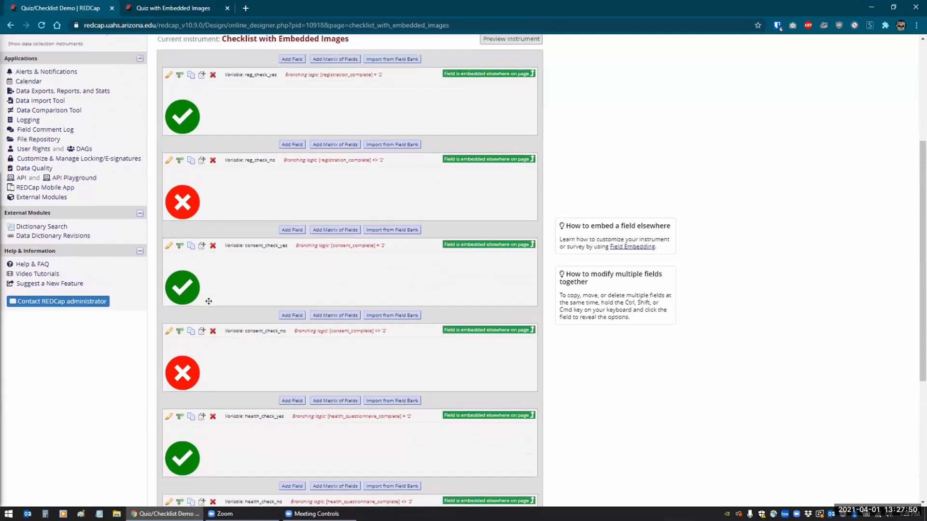
{"action": "scroll", "coordinate": [206, 317], "scroll_direction": "down", "scroll_amount": 6}
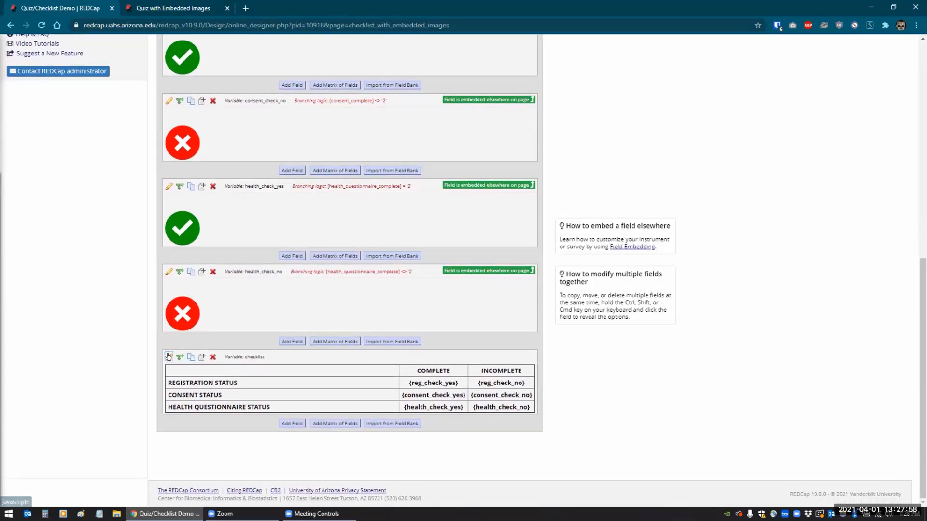
{"action": "left_click", "coordinate": [168, 357]}
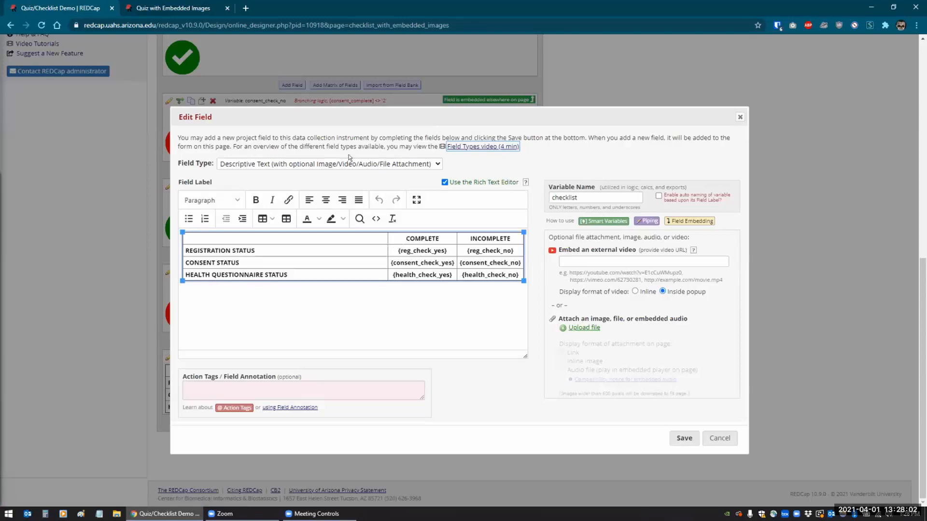
{"action": "scroll", "coordinate": [207, 116], "scroll_direction": "up", "scroll_amount": 3}
{"action": "scroll", "coordinate": [207, 115], "scroll_direction": "up", "scroll_amount": 2}
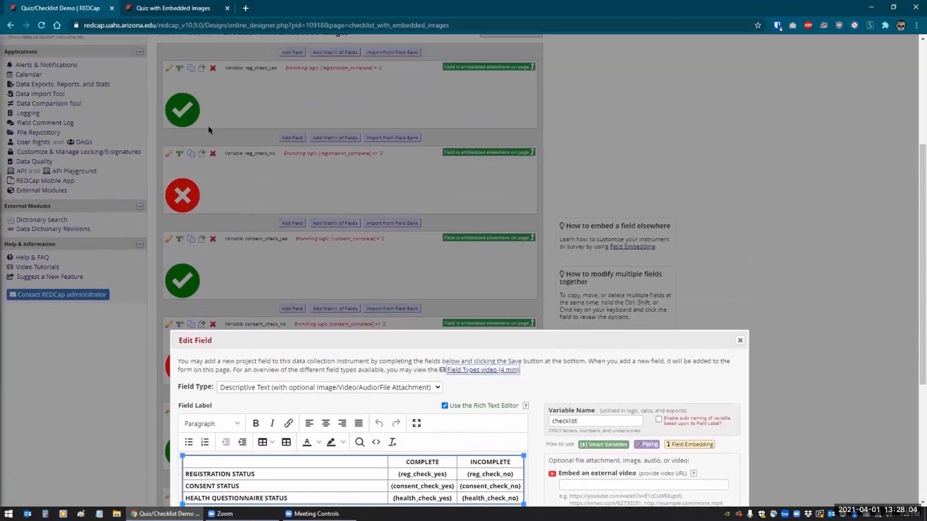
{"action": "scroll", "coordinate": [257, 215], "scroll_direction": "down", "scroll_amount": 4}
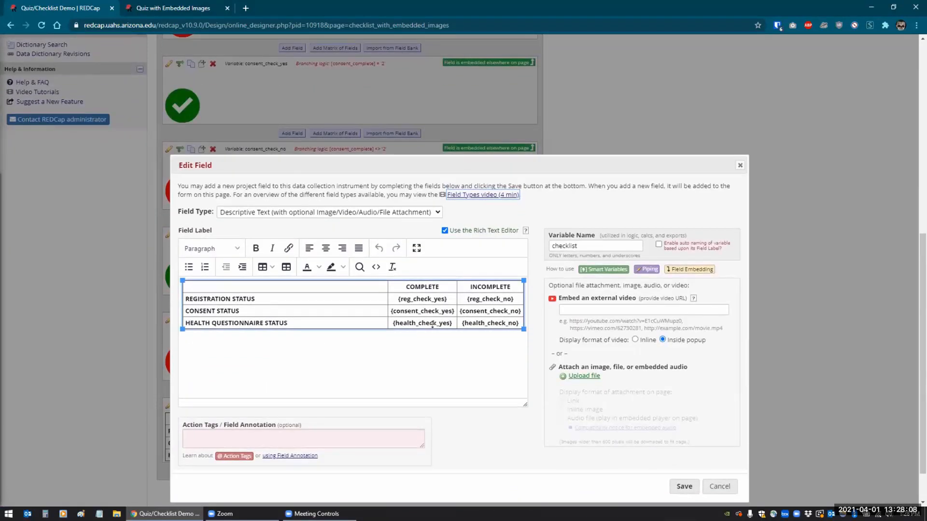
{"action": "left_click", "coordinate": [685, 488]}
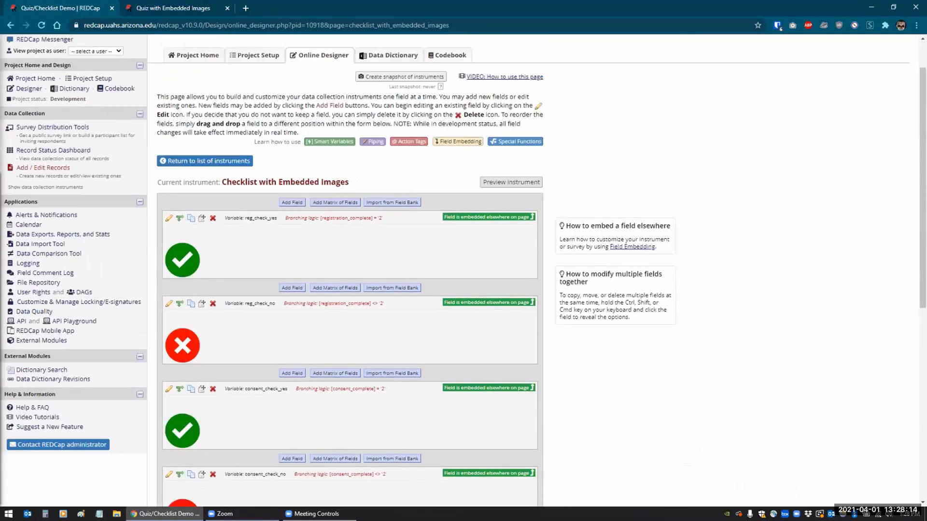
{"action": "left_click", "coordinate": [167, 9]}
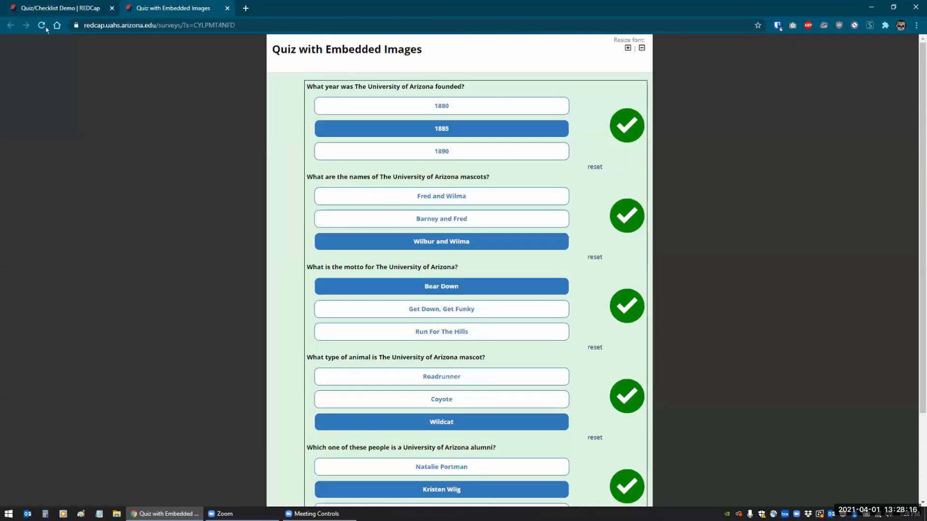
{"action": "left_click", "coordinate": [226, 8]}
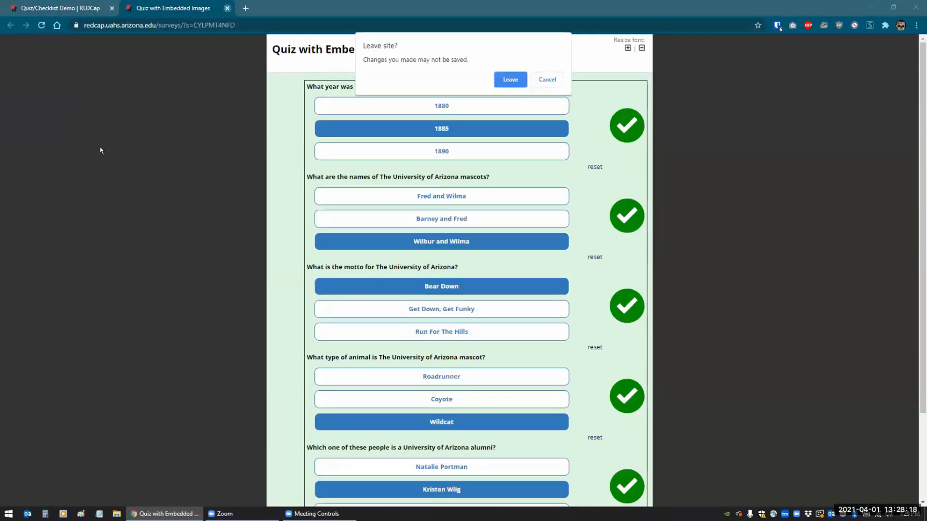
{"action": "left_click", "coordinate": [542, 80]}
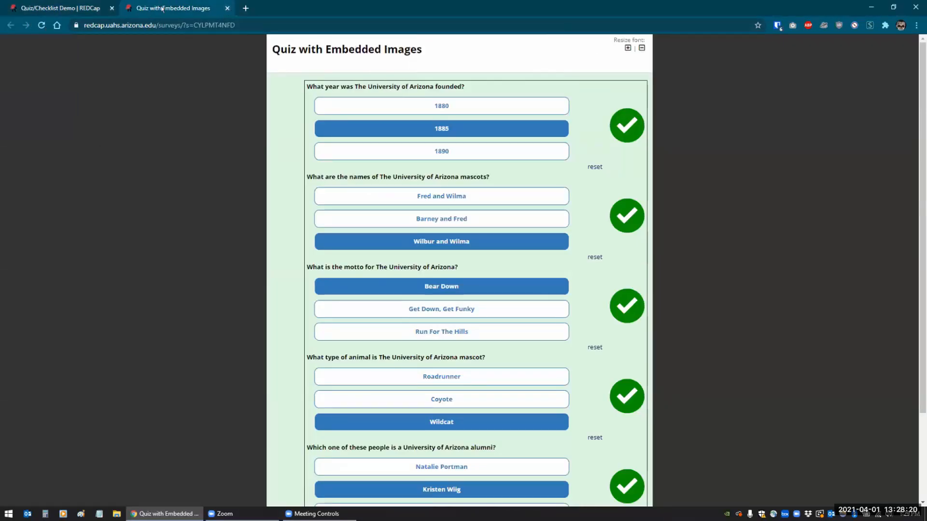
{"action": "left_click", "coordinate": [15, 8]}
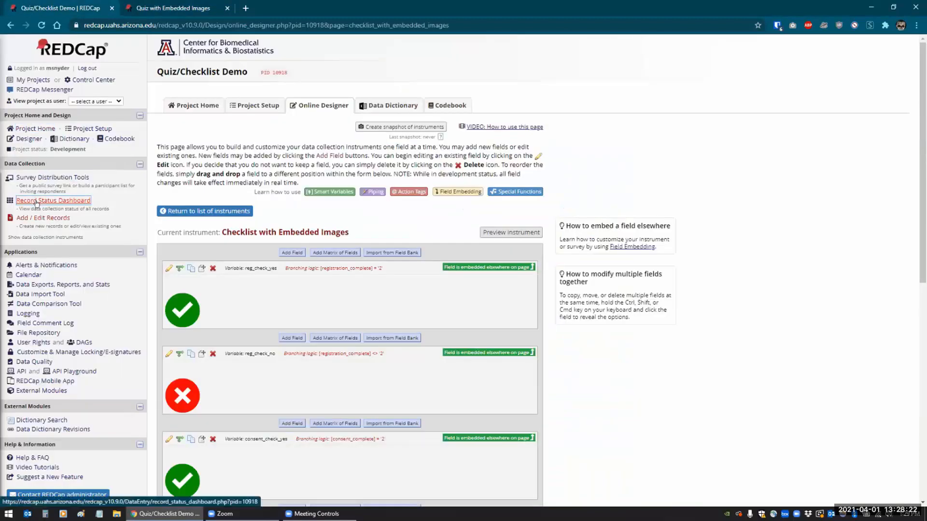
Open record 2's Checklist with Embedded Images from the Record Status Dashboard to examine its status images
{"action": "left_click", "coordinate": [35, 217]}
{"action": "left_click", "coordinate": [51, 200]}
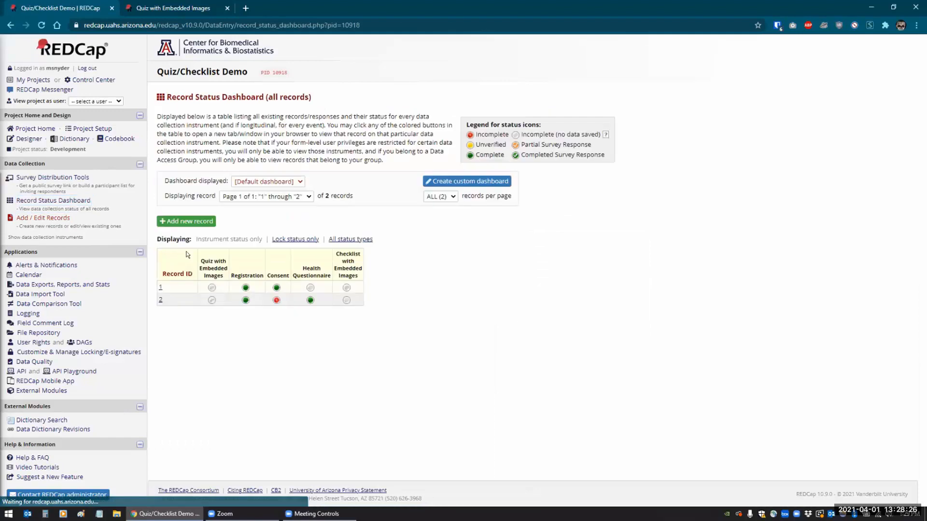
{"action": "left_click", "coordinate": [346, 300]}
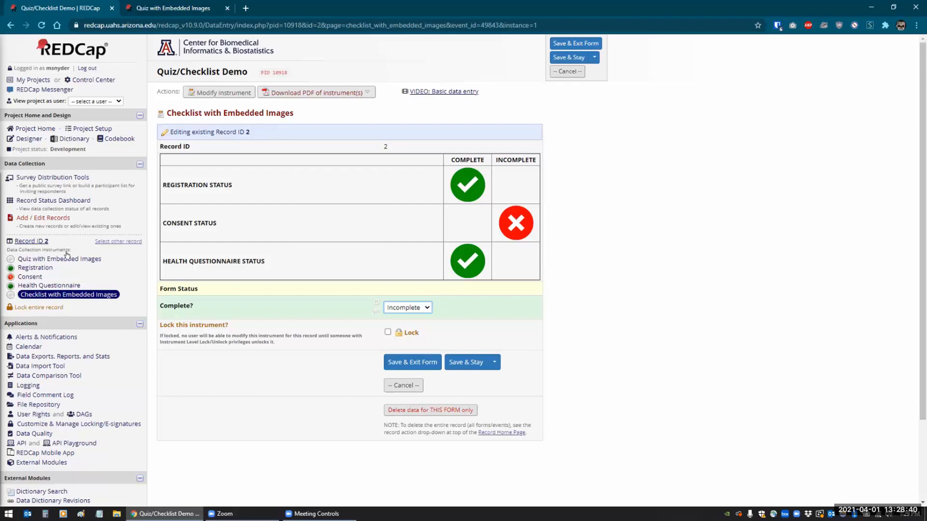
Set the form status of record 2's Health Questionnaire to Incomplete and save to the next form
{"action": "left_click", "coordinate": [47, 285]}
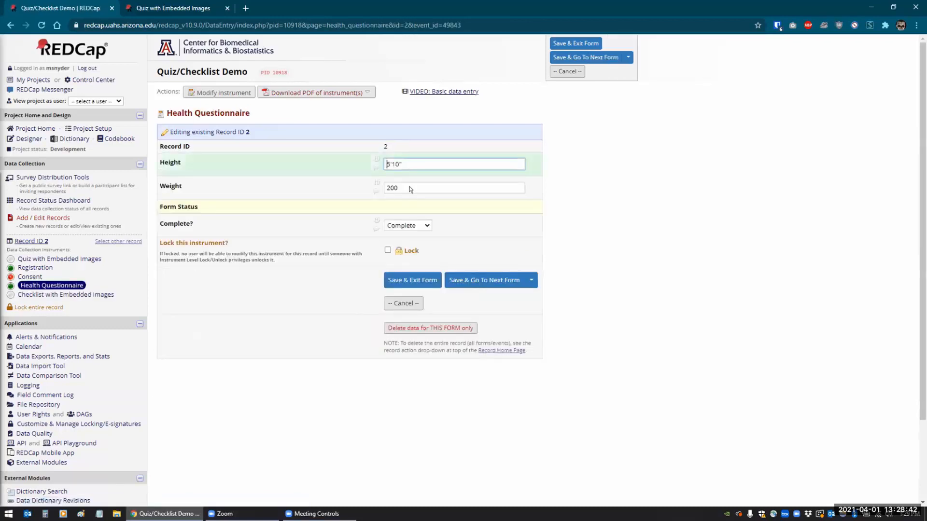
{"action": "left_click", "coordinate": [426, 226]}
{"action": "left_click", "coordinate": [403, 233]}
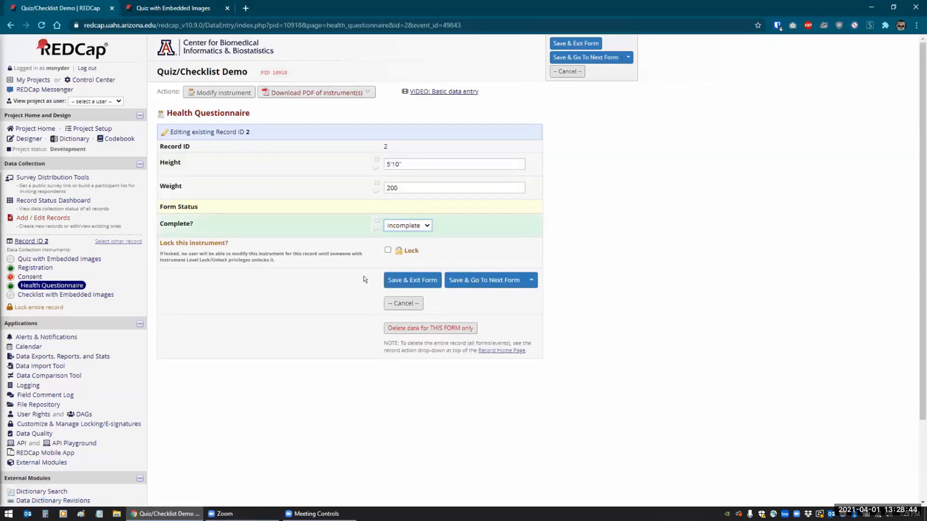
{"action": "left_click", "coordinate": [505, 281]}
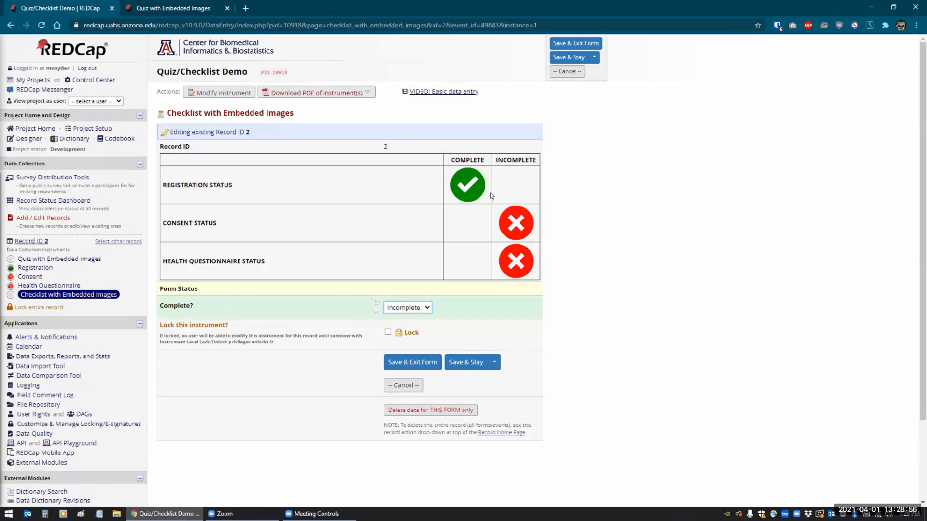
View the Health Questionnaire's form status options, check the Record Status Dashboard, and reopen record 2's Checklist with Embedded Images
{"action": "left_click", "coordinate": [49, 285]}
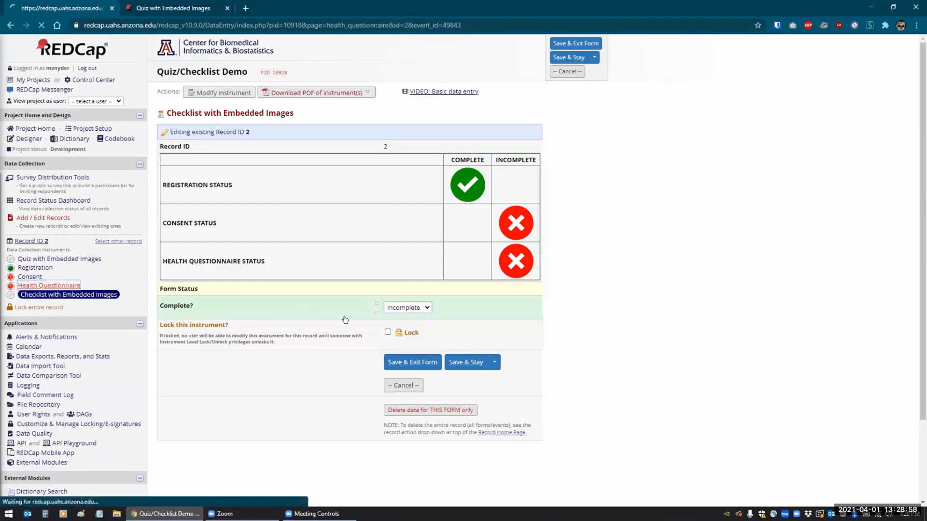
{"action": "left_click", "coordinate": [421, 226]}
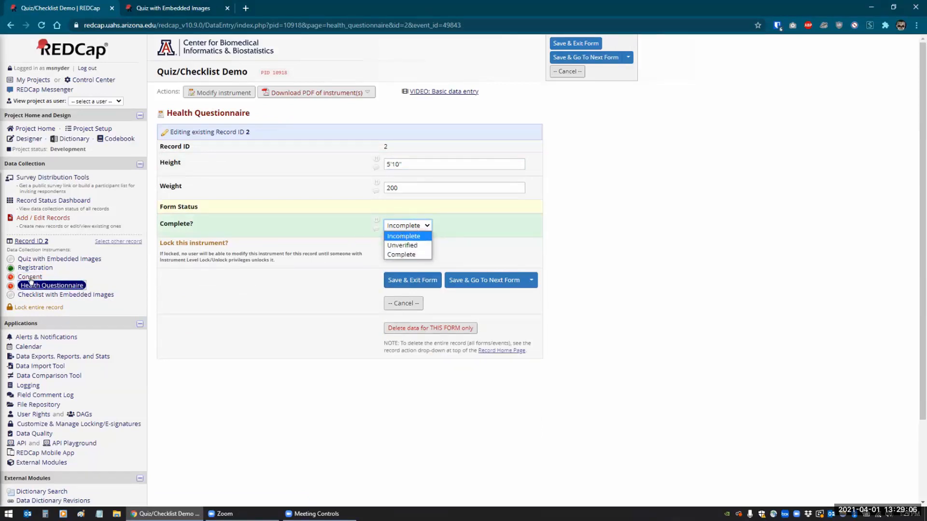
{"action": "left_click", "coordinate": [30, 201]}
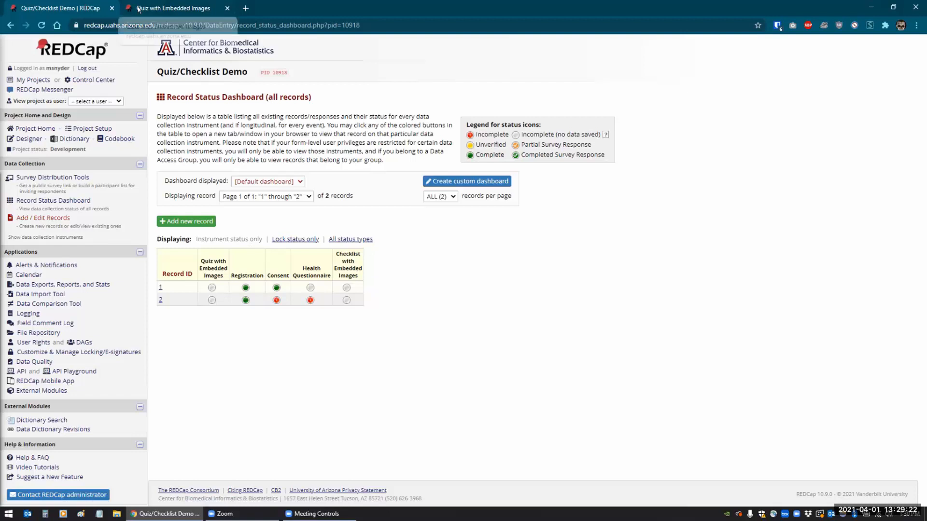
{"action": "left_click", "coordinate": [346, 300]}
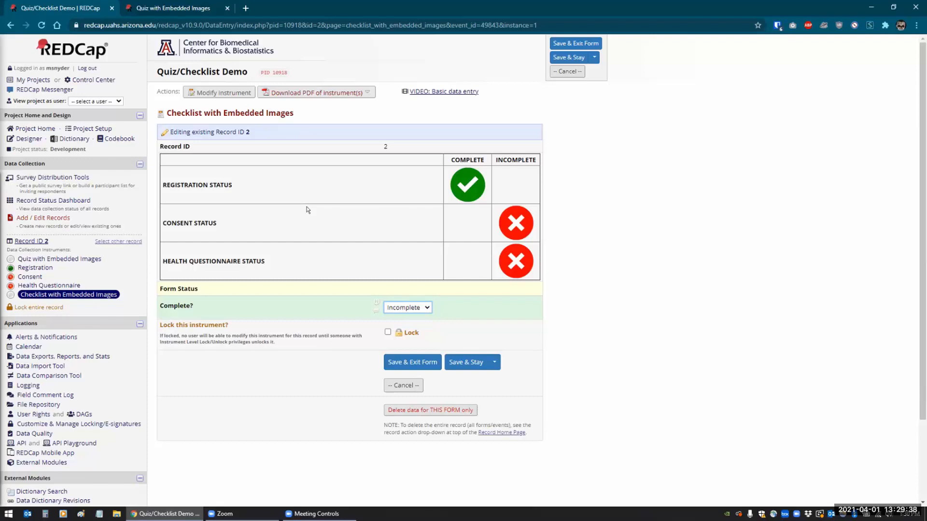
Review the Quiz with Embedded Images instrument's question fields, answer image fields with branching logic, and the quiz_table embedding layout
{"action": "left_click", "coordinate": [20, 139]}
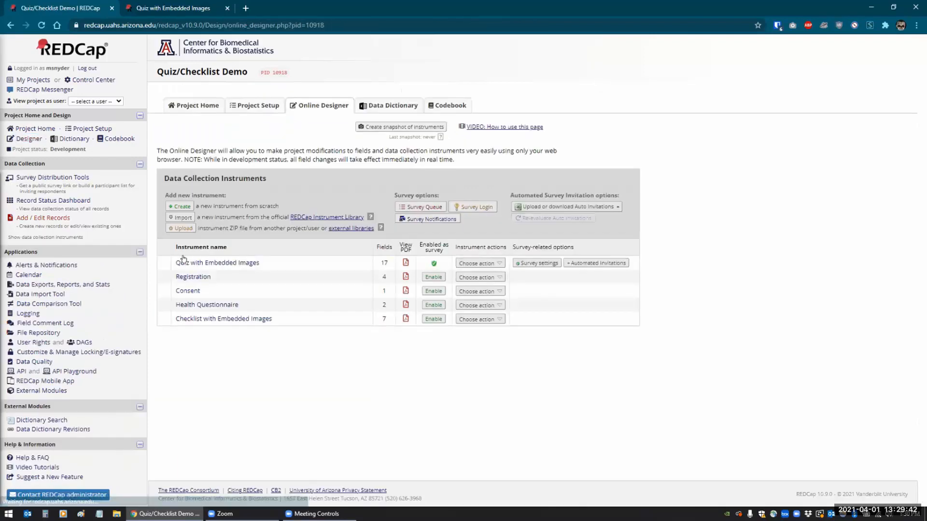
{"action": "left_click", "coordinate": [188, 263]}
{"action": "scroll", "coordinate": [209, 261], "scroll_direction": "down", "scroll_amount": 6}
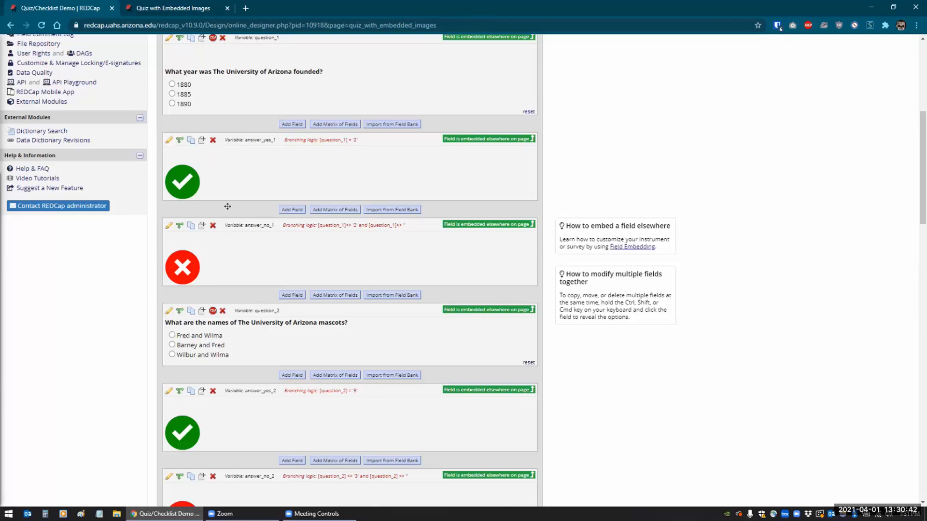
{"action": "scroll", "coordinate": [215, 260], "scroll_direction": "down", "scroll_amount": 4}
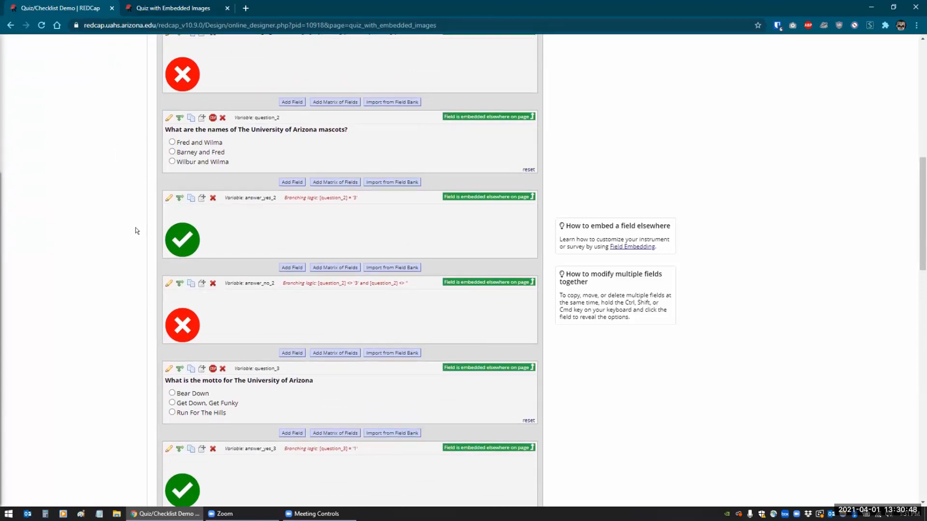
{"action": "scroll", "coordinate": [137, 231], "scroll_direction": "down", "scroll_amount": 20}
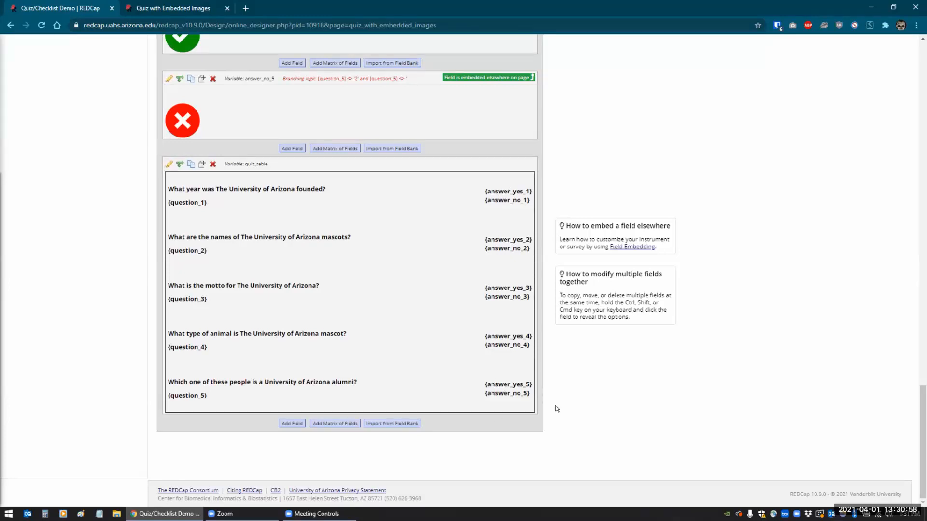
{"action": "scroll", "coordinate": [601, 378], "scroll_direction": "up", "scroll_amount": 15}
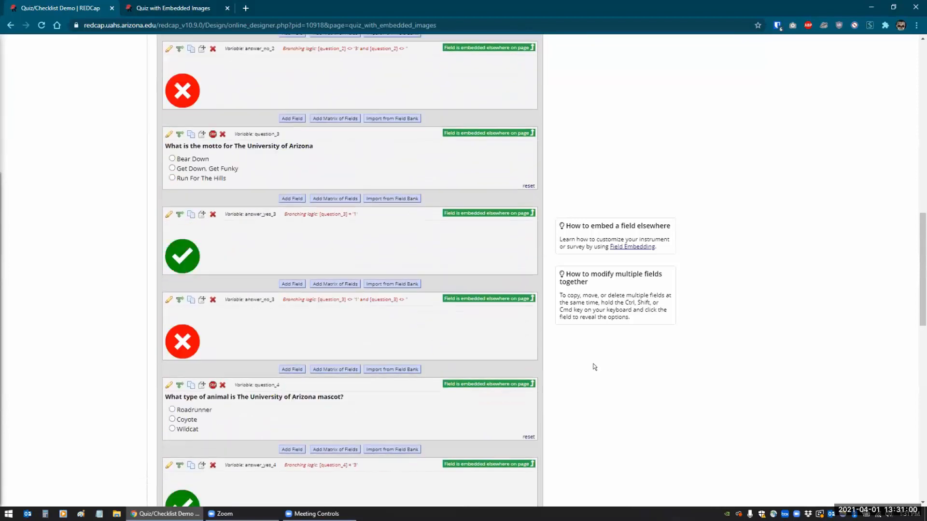
{"action": "scroll", "coordinate": [594, 367], "scroll_direction": "up", "scroll_amount": 15}
Open the Quiz with Embedded Images instrument of the Quiz/Checklist Demo (Alternative) project for editing
{"action": "left_click", "coordinate": [32, 79]}
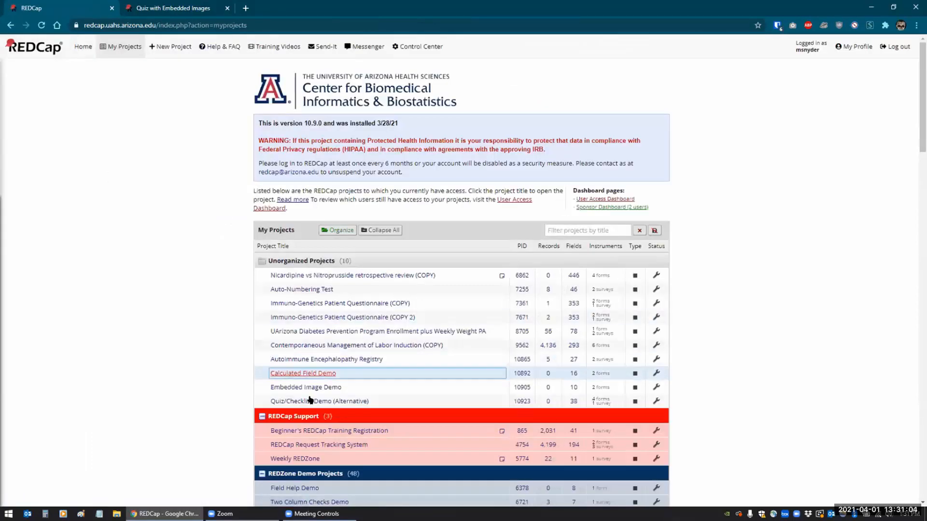
{"action": "left_click", "coordinate": [311, 400]}
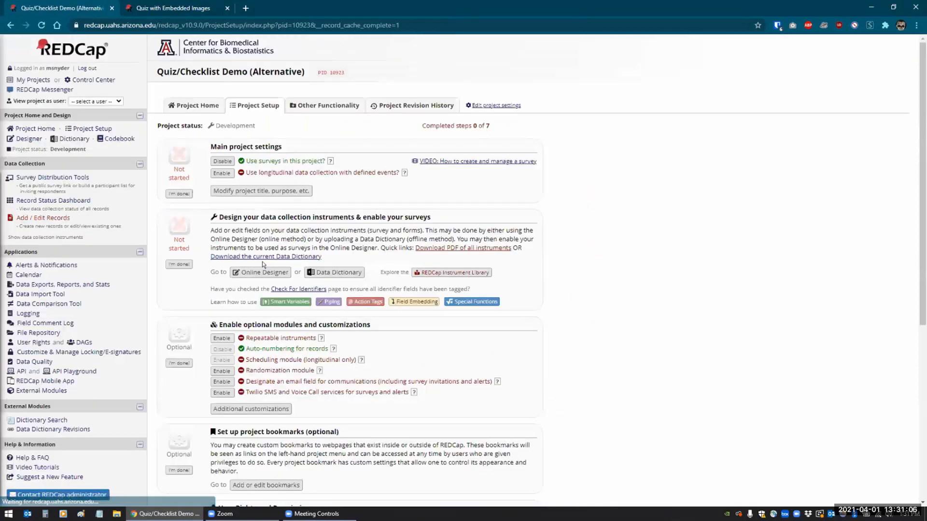
{"action": "left_click", "coordinate": [28, 139]}
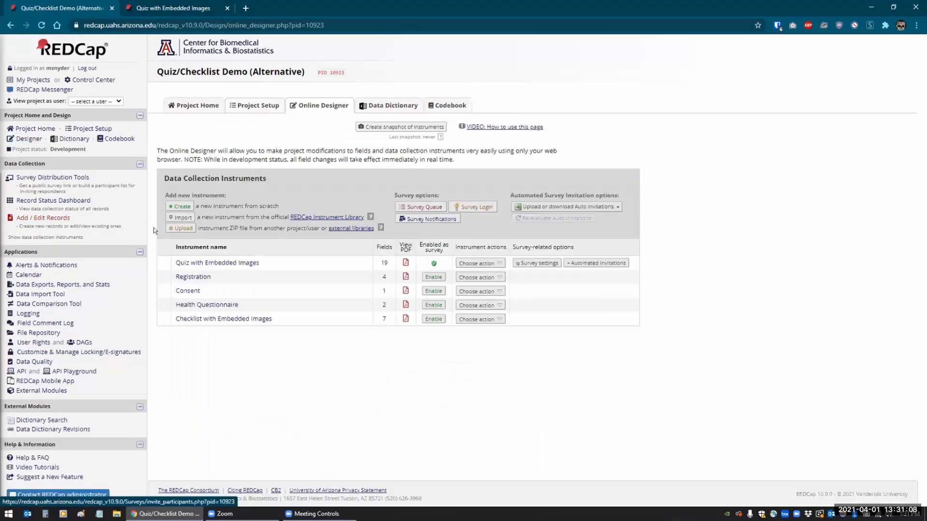
{"action": "left_click", "coordinate": [193, 263]}
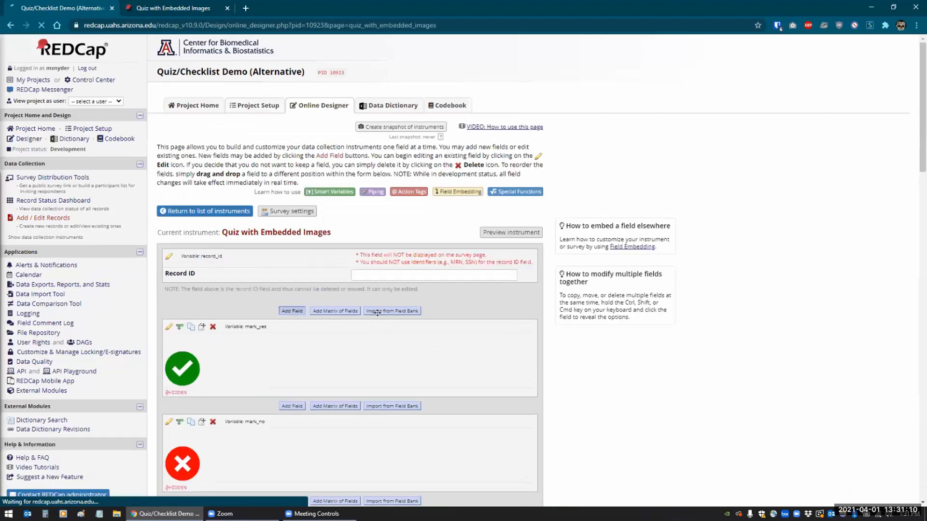
Examine how the alternative quiz pipes [mark_yes] and [mark_no] into its answer fields, including the hidden image fields, branching logic and embedding table
{"action": "scroll", "coordinate": [377, 313], "scroll_direction": "down", "scroll_amount": 10}
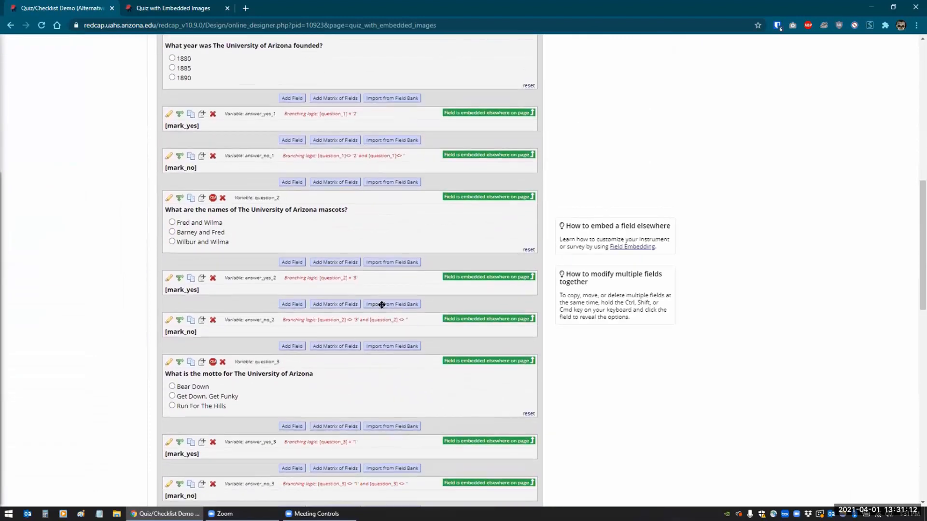
{"action": "scroll", "coordinate": [381, 304], "scroll_direction": "up", "scroll_amount": 4}
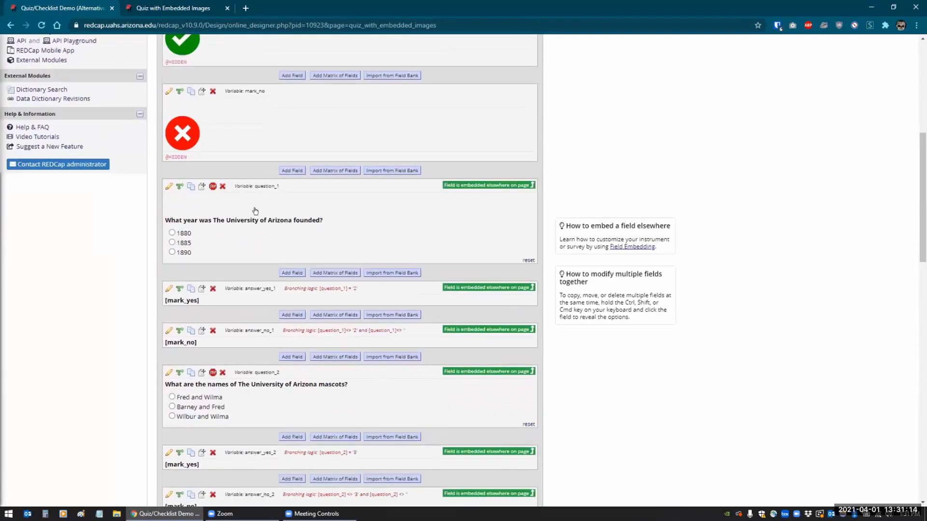
{"action": "scroll", "coordinate": [255, 211], "scroll_direction": "down", "scroll_amount": 19}
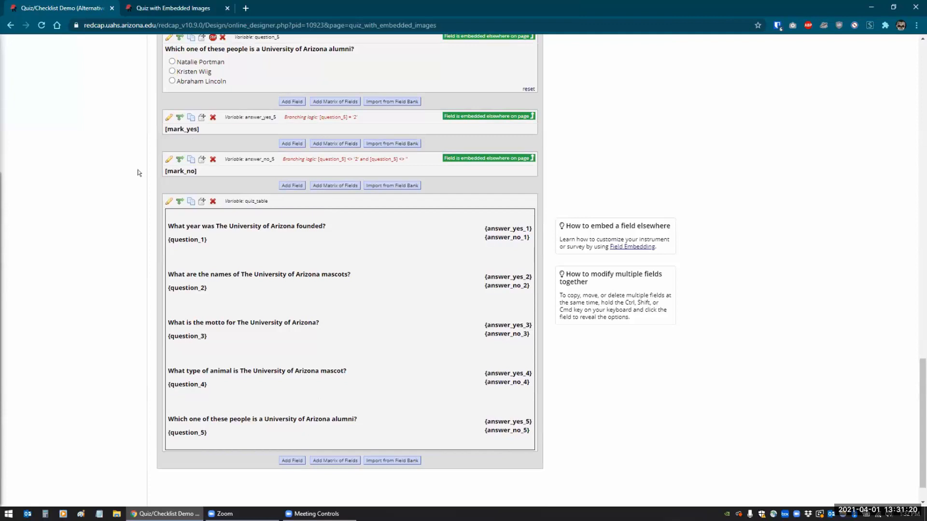
{"action": "scroll", "coordinate": [138, 169], "scroll_direction": "up", "scroll_amount": 4}
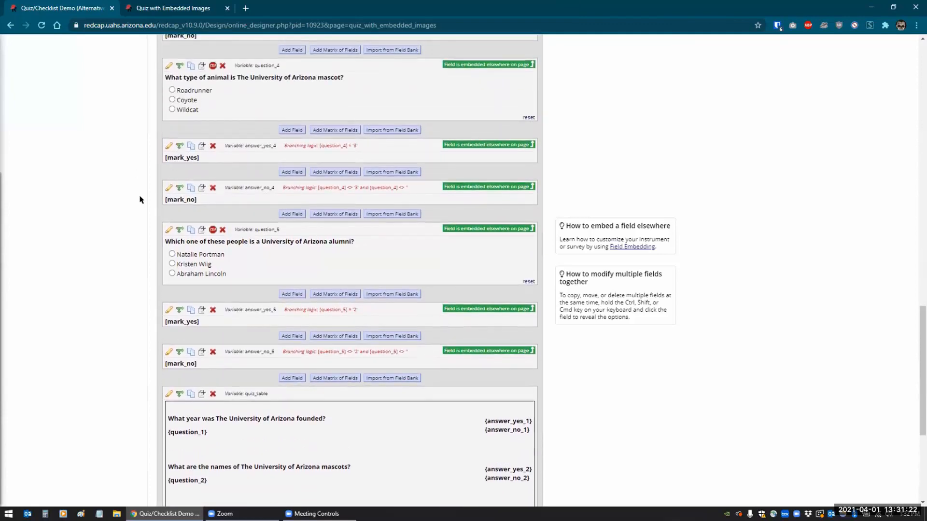
{"action": "scroll", "coordinate": [128, 203], "scroll_direction": "down", "scroll_amount": 1}
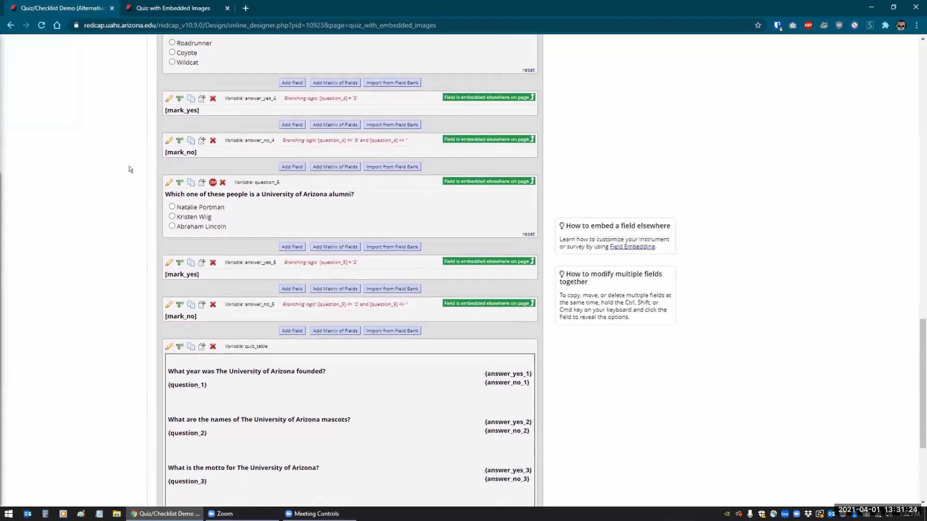
{"action": "scroll", "coordinate": [147, 151], "scroll_direction": "up", "scroll_amount": 1}
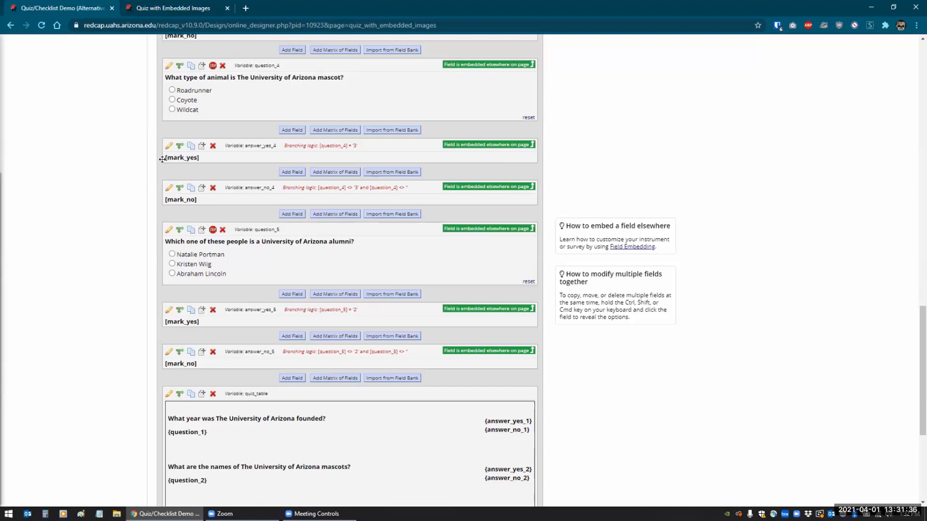
{"action": "scroll", "coordinate": [176, 183], "scroll_direction": "up", "scroll_amount": 20}
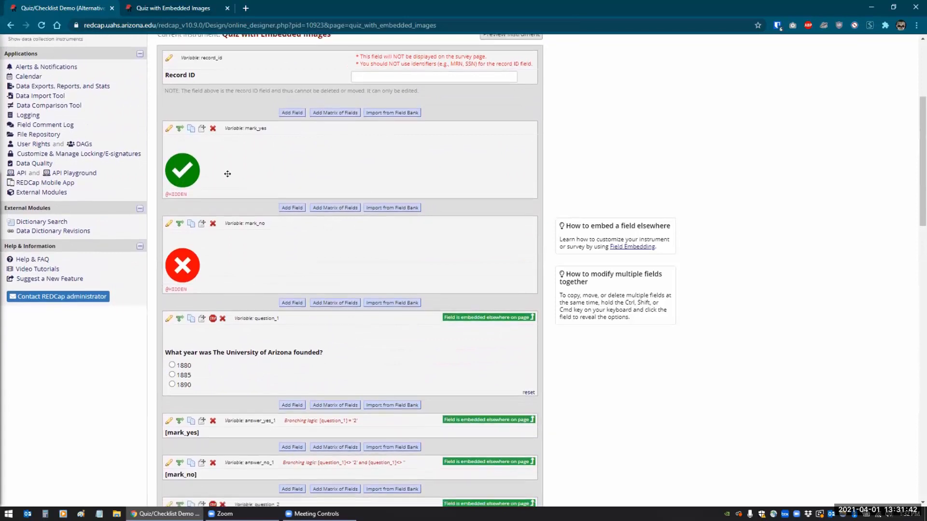
{"action": "scroll", "coordinate": [226, 175], "scroll_direction": "down", "scroll_amount": 5}
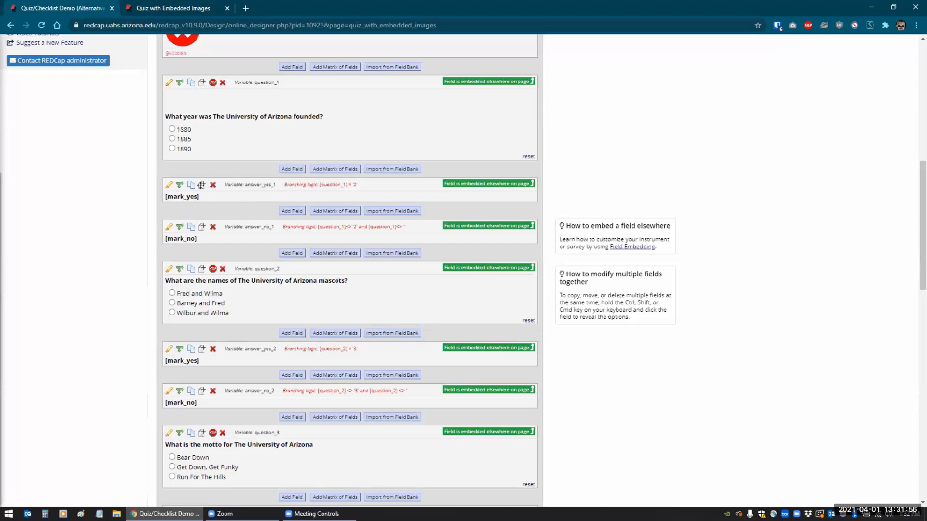
{"action": "scroll", "coordinate": [130, 227], "scroll_direction": "up", "scroll_amount": 1}
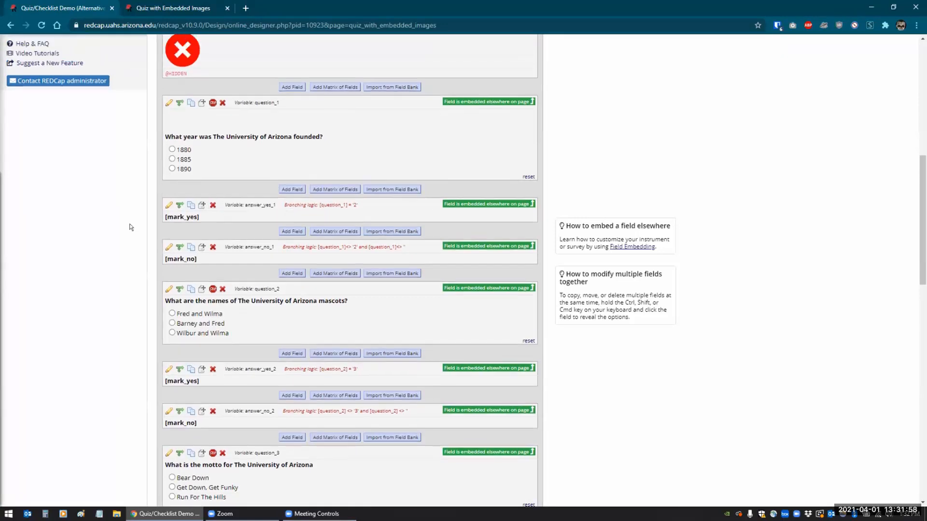
{"action": "scroll", "coordinate": [130, 227], "scroll_direction": "up", "scroll_amount": 8}
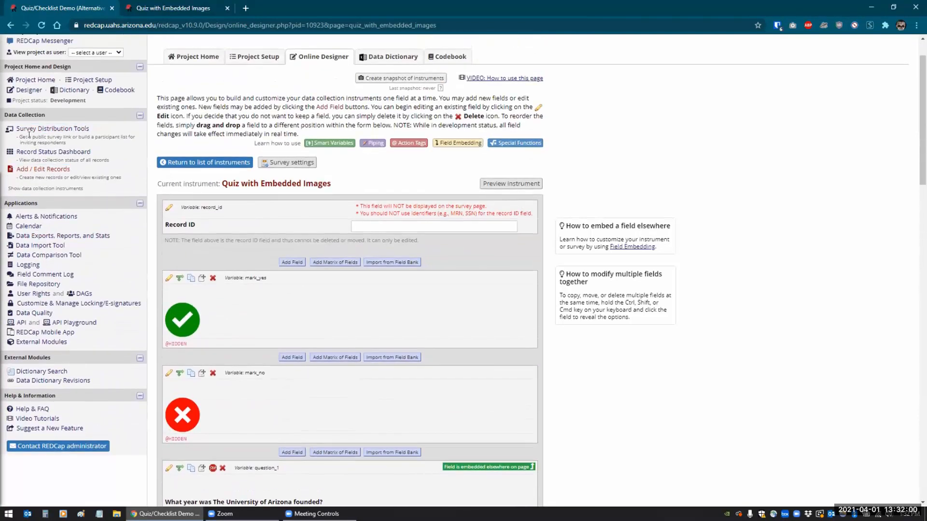
Open the alternative quiz's public survey and test it with the answers 1885, Barney and Fred, and Get Down, Get Funky
{"action": "left_click", "coordinate": [30, 129]}
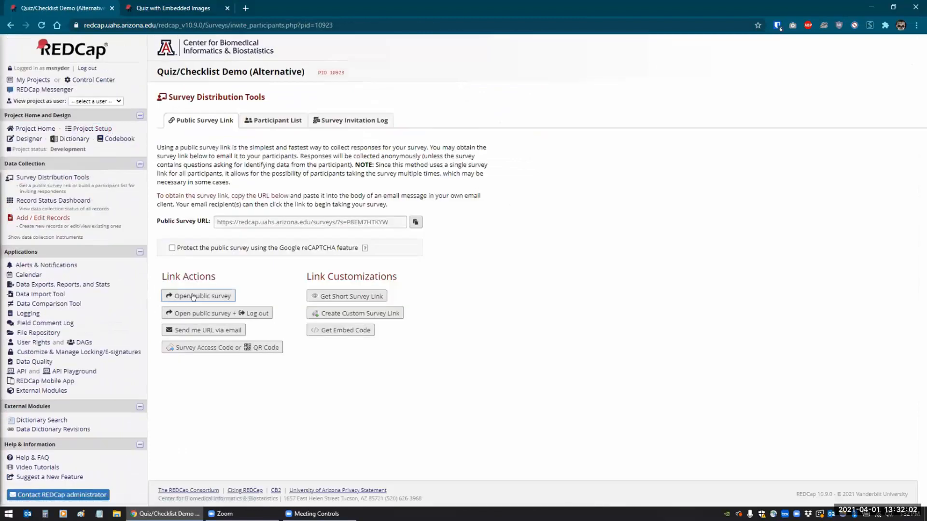
{"action": "left_click", "coordinate": [193, 296]}
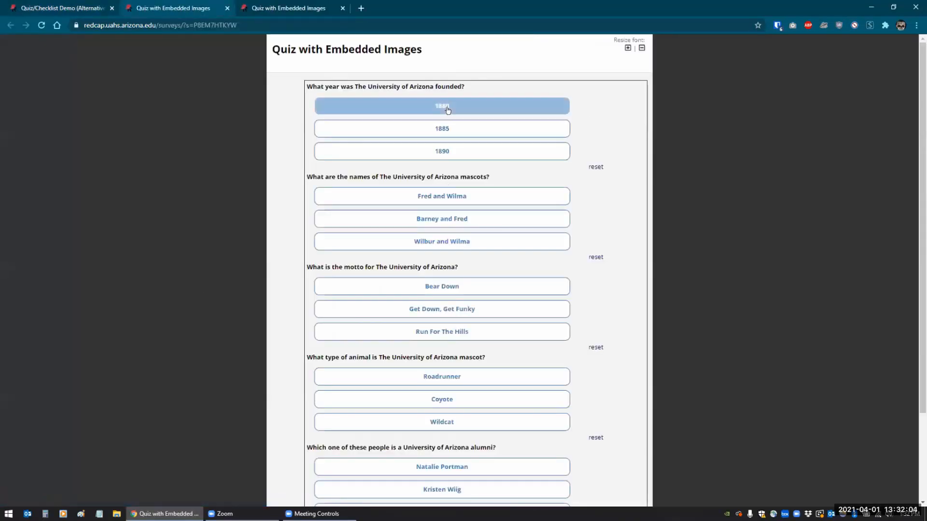
{"action": "left_click", "coordinate": [442, 128]}
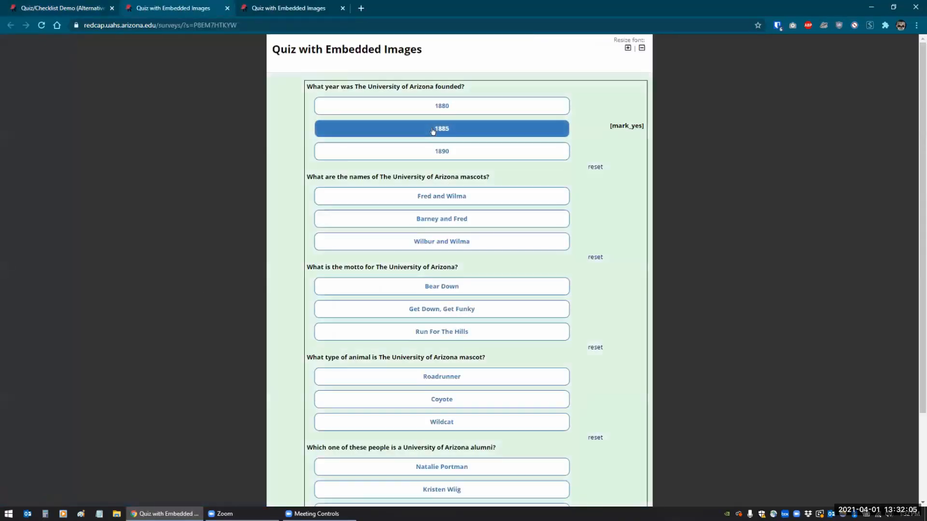
{"action": "left_click", "coordinate": [424, 221]}
{"action": "left_click", "coordinate": [417, 309]}
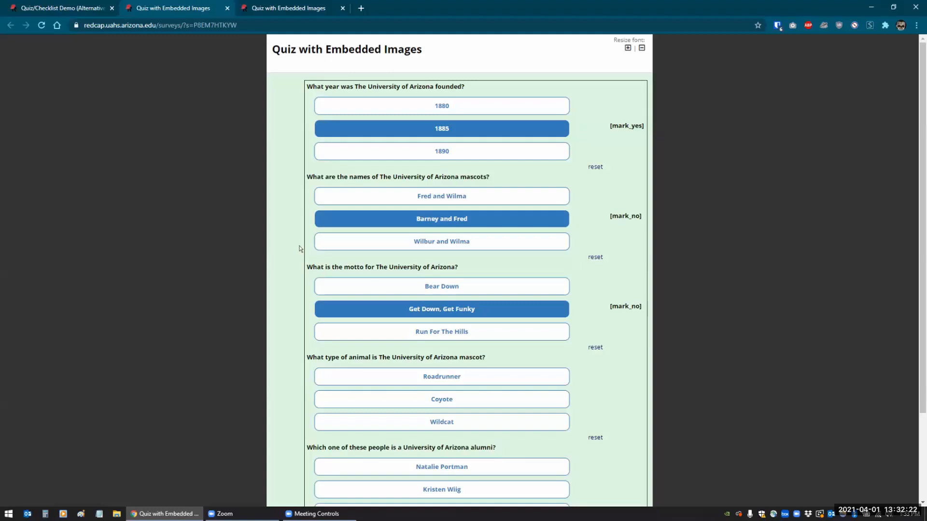
{"action": "key", "text": "ctrl+shift+Tab"}
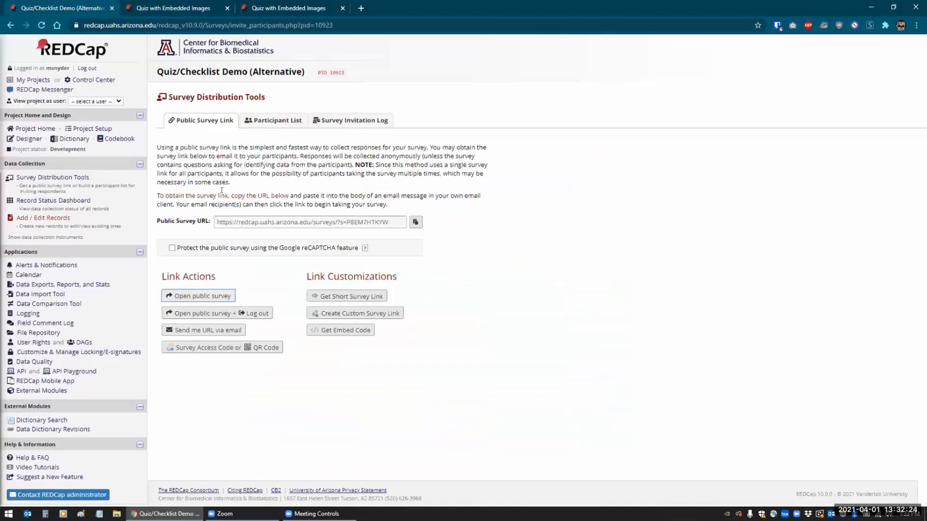
{"action": "key", "text": "ctrl+Tab"}
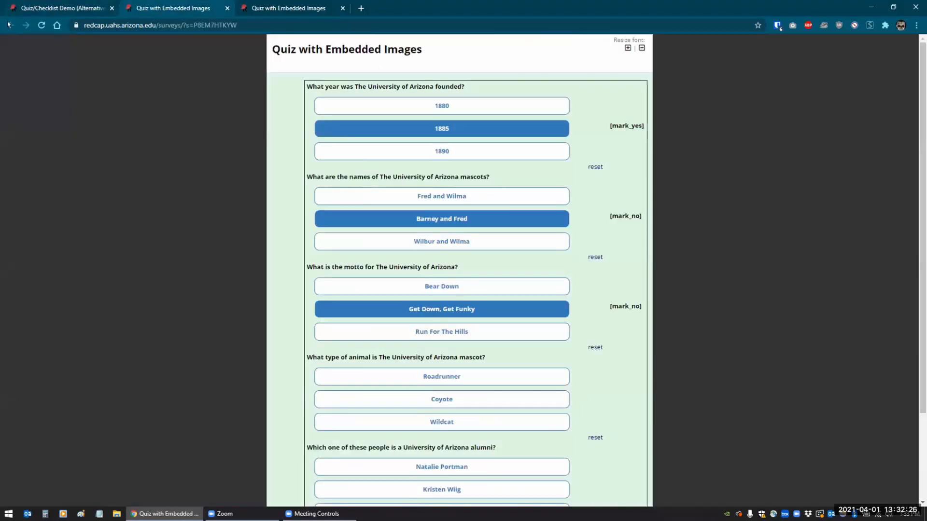
Reopen the alternative quiz for editing and inspect the mark_yes field's image attachment and action tag, leaving without saving
{"action": "left_click", "coordinate": [52, 9]}
{"action": "left_click", "coordinate": [30, 139]}
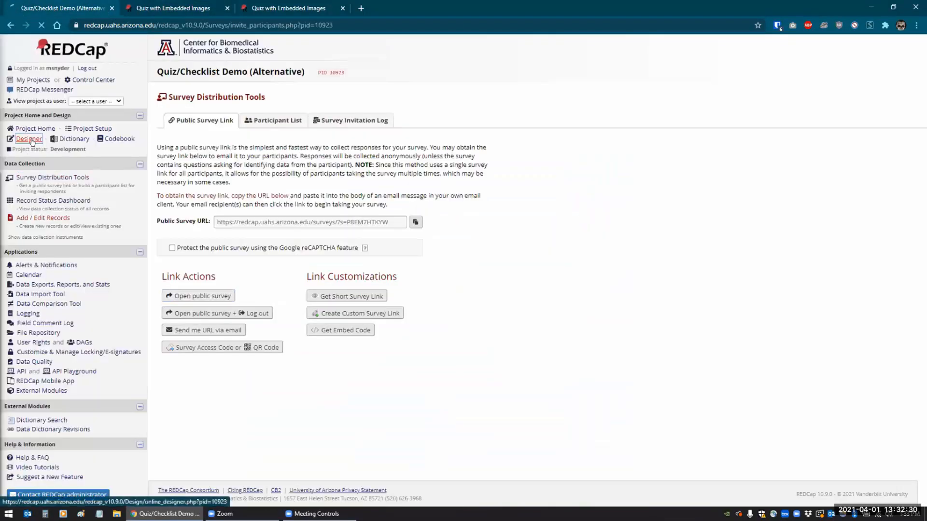
{"action": "left_click", "coordinate": [199, 264]}
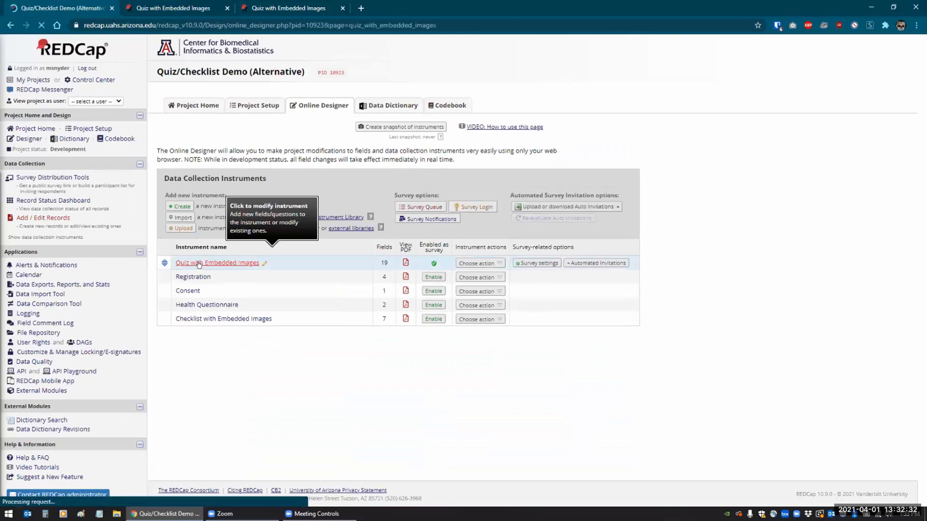
{"action": "scroll", "coordinate": [213, 124], "scroll_direction": "down", "scroll_amount": 5}
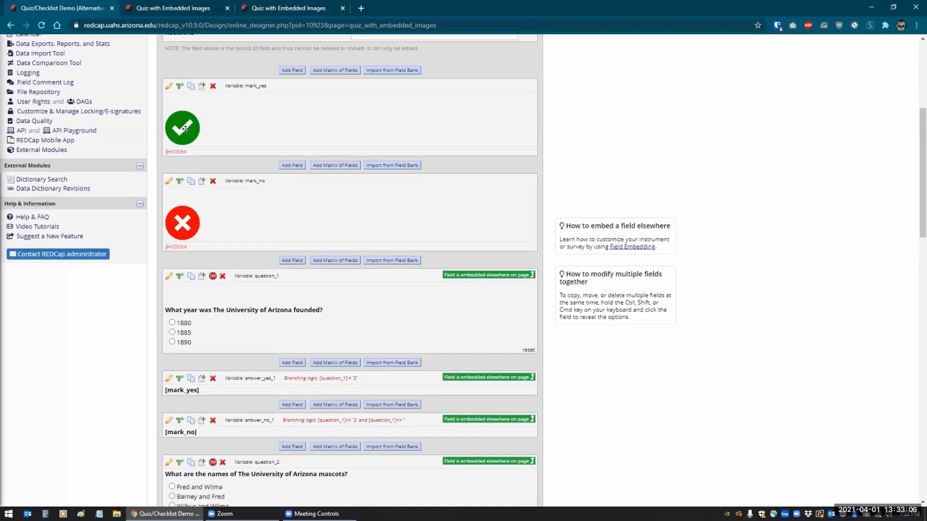
{"action": "left_click", "coordinate": [169, 86]}
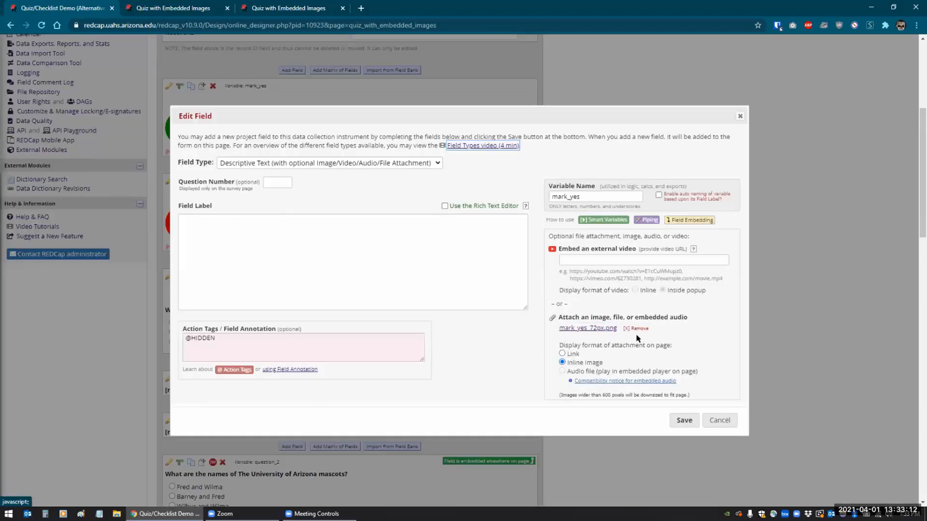
{"action": "left_click", "coordinate": [722, 419]}
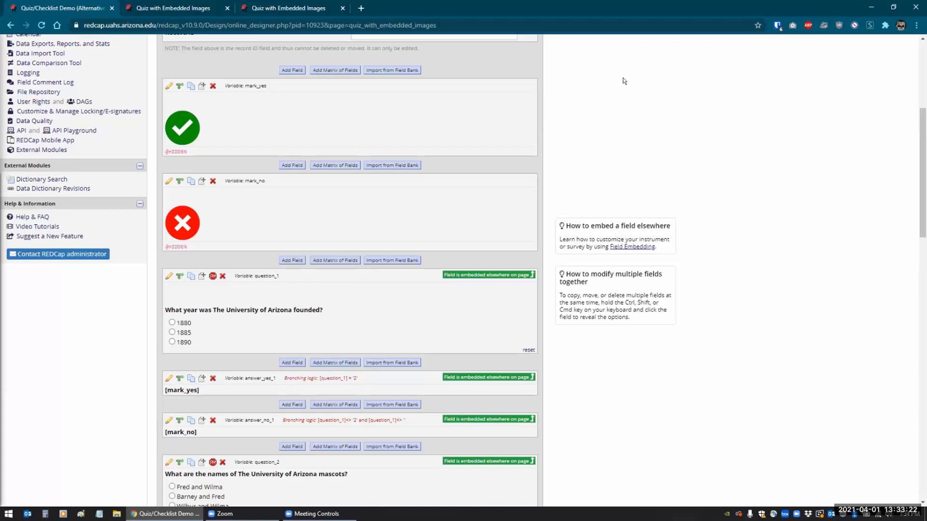
{"action": "left_click", "coordinate": [646, 49]}
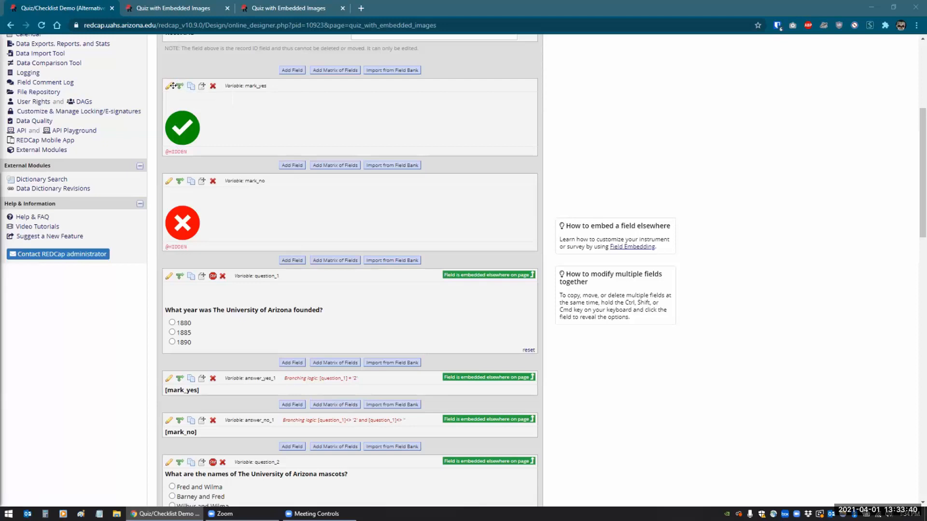
{"action": "left_click", "coordinate": [169, 85]}
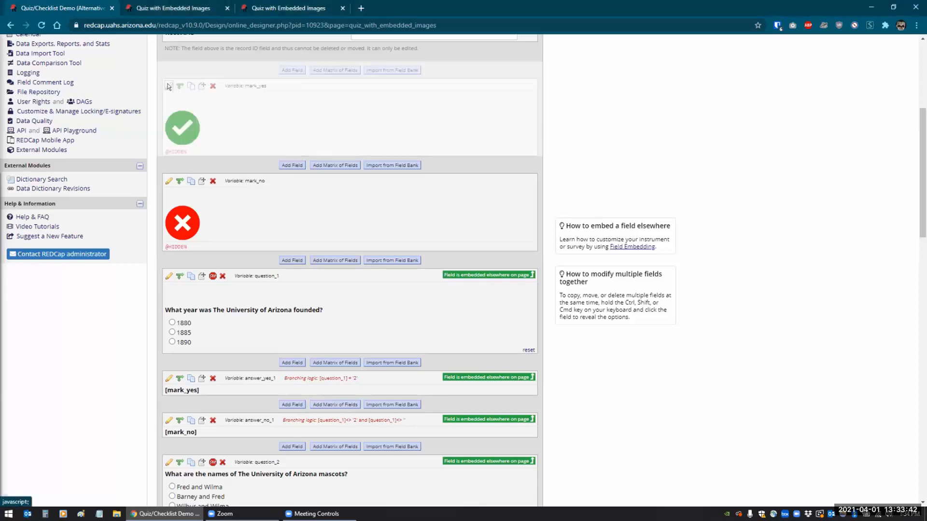
{"action": "left_click_drag", "start_coordinate": [215, 337], "coordinate": [124, 331]}
{"action": "key", "text": "BackSpace"}
{"action": "left_click", "coordinate": [681, 420]}
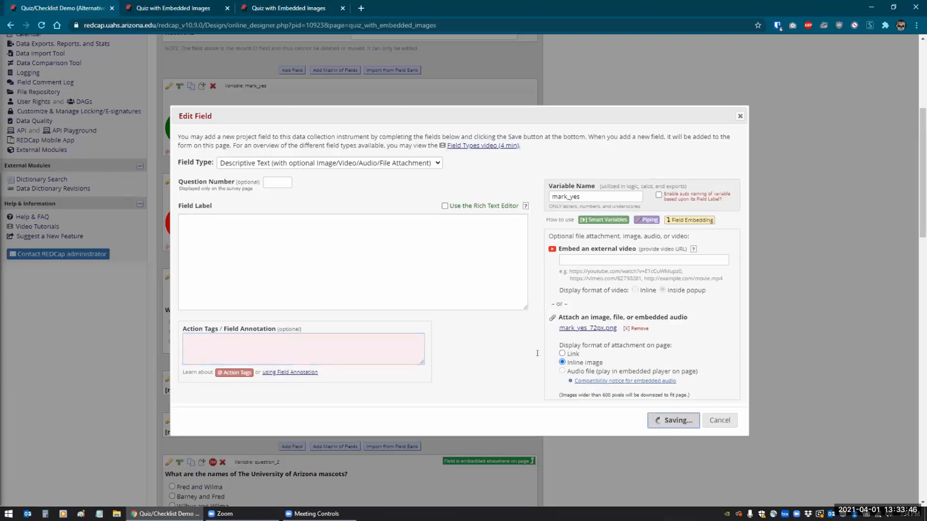
{"action": "left_click", "coordinate": [167, 172]}
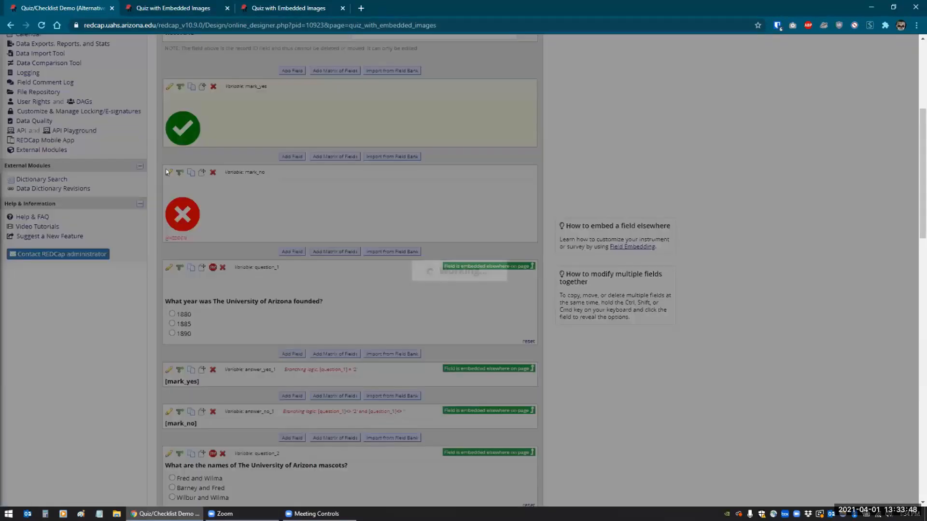
{"action": "left_click_drag", "start_coordinate": [215, 338], "coordinate": [151, 331]}
{"action": "key", "text": "BackSpace"}
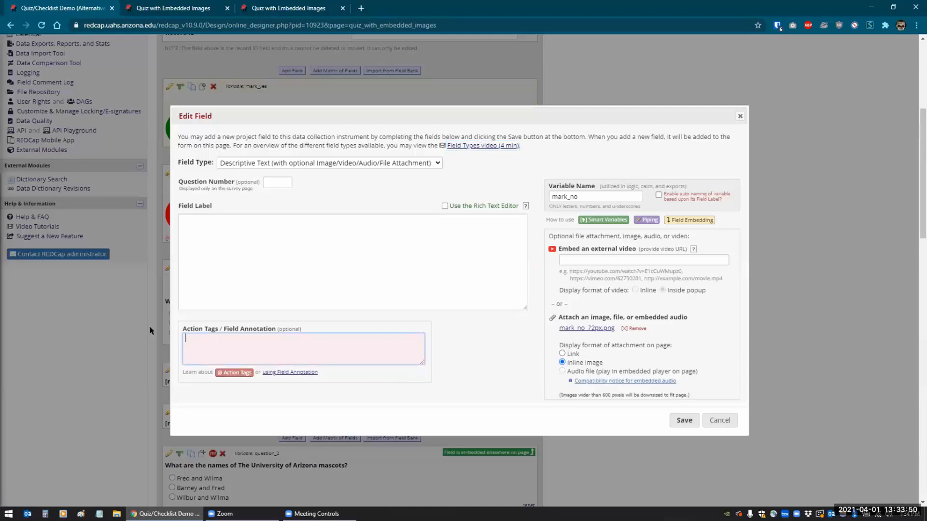
{"action": "left_click", "coordinate": [681, 419]}
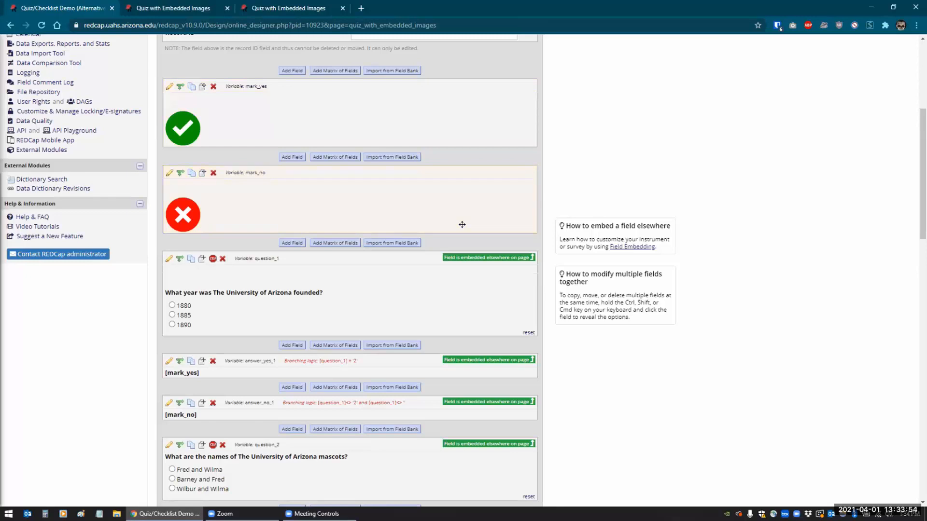
Reload the alternative quiz's public survey and test it with 1885, switching the mascot answer between Barney and Fred and Wilbur and Wilma
{"action": "scroll", "coordinate": [461, 221], "scroll_direction": "up", "scroll_amount": 1}
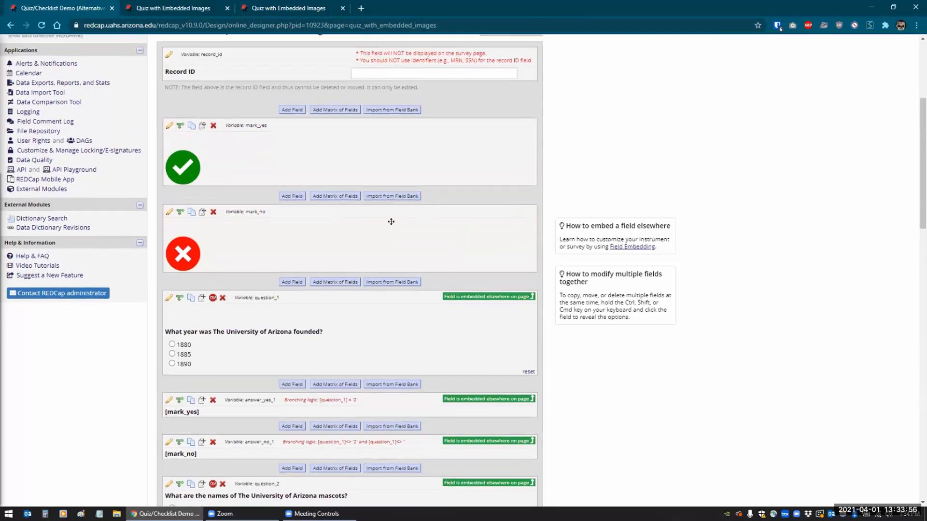
{"action": "left_click", "coordinate": [184, 8]}
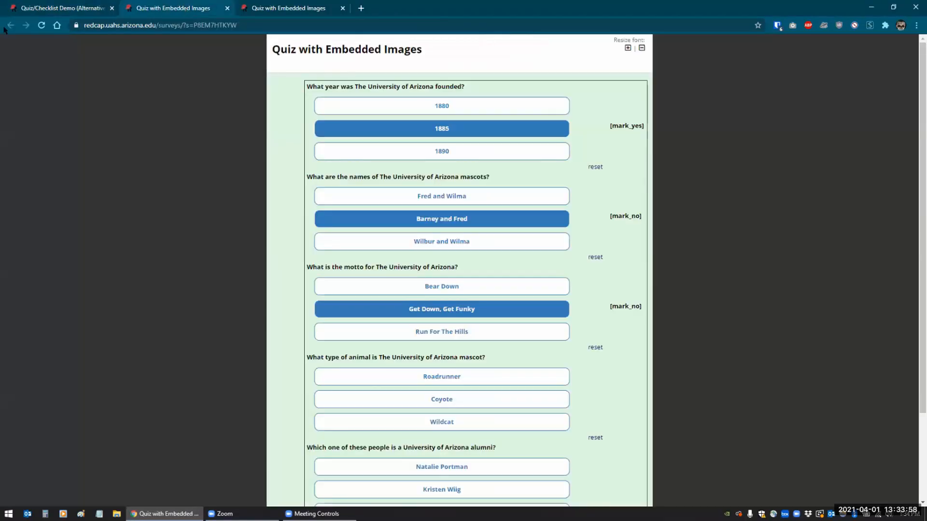
{"action": "left_click", "coordinate": [40, 25]}
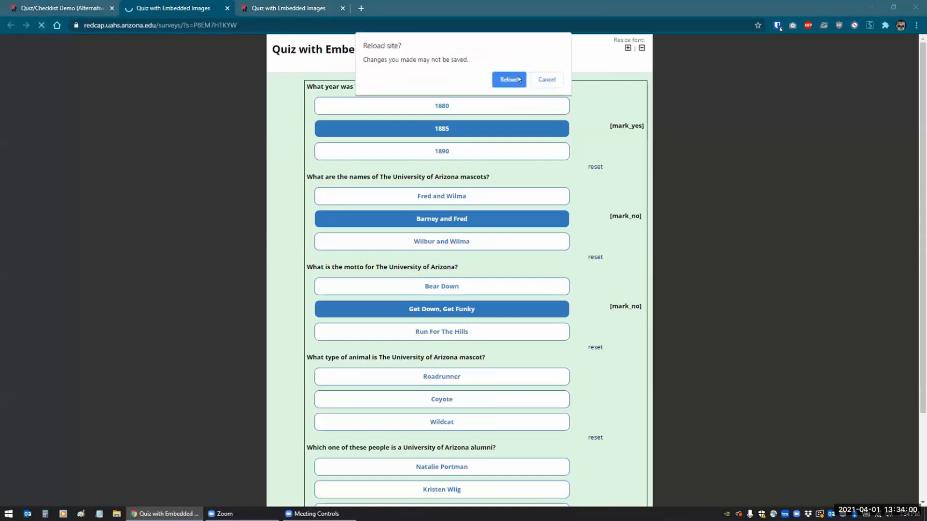
{"action": "left_click", "coordinate": [495, 79]}
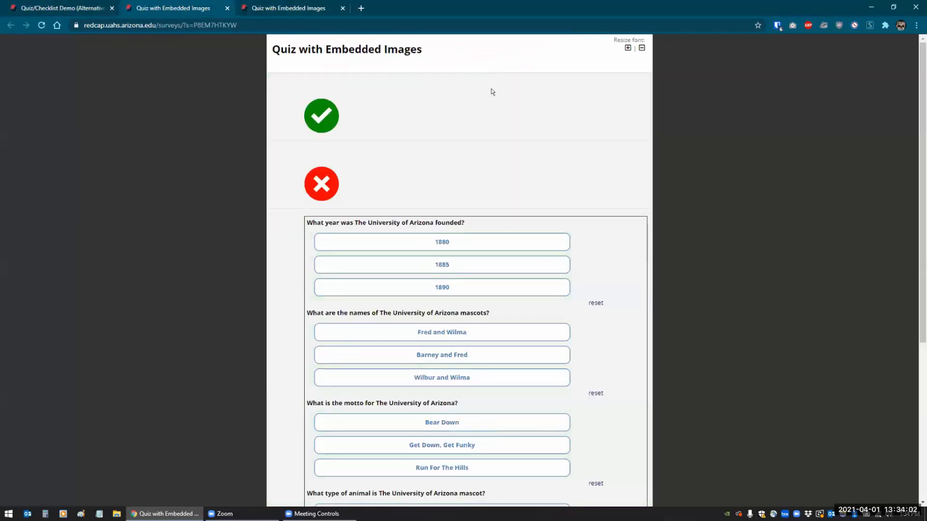
{"action": "scroll", "coordinate": [394, 191], "scroll_direction": "down", "scroll_amount": 2}
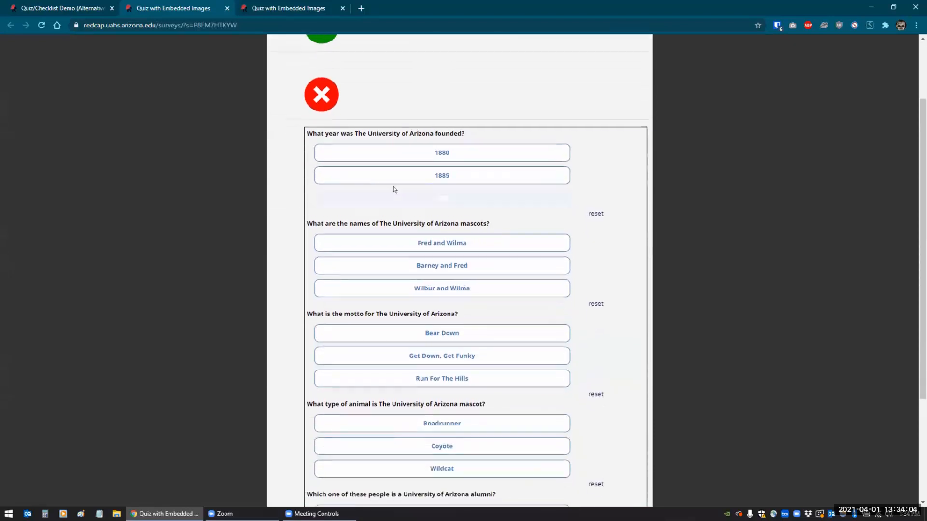
{"action": "left_click", "coordinate": [426, 168]}
{"action": "left_click", "coordinate": [424, 260]}
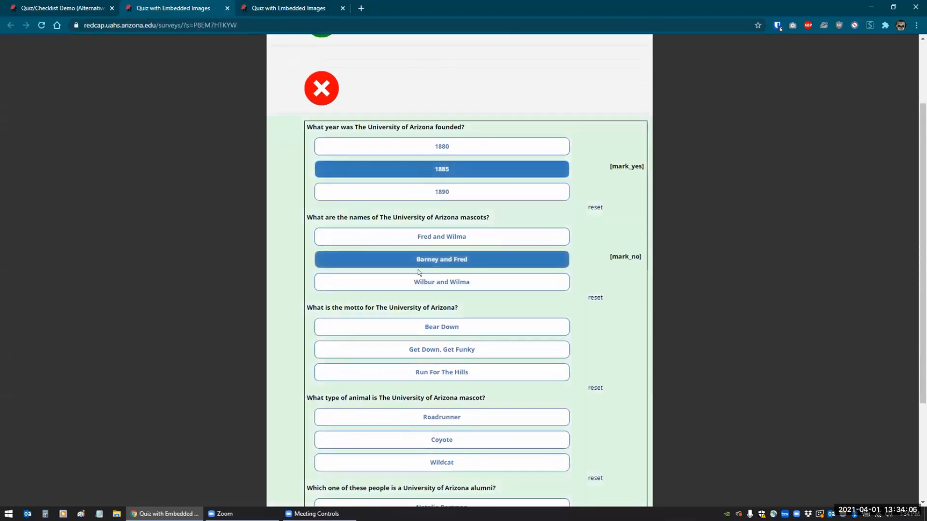
{"action": "left_click", "coordinate": [423, 279]}
{"action": "left_click", "coordinate": [446, 259]}
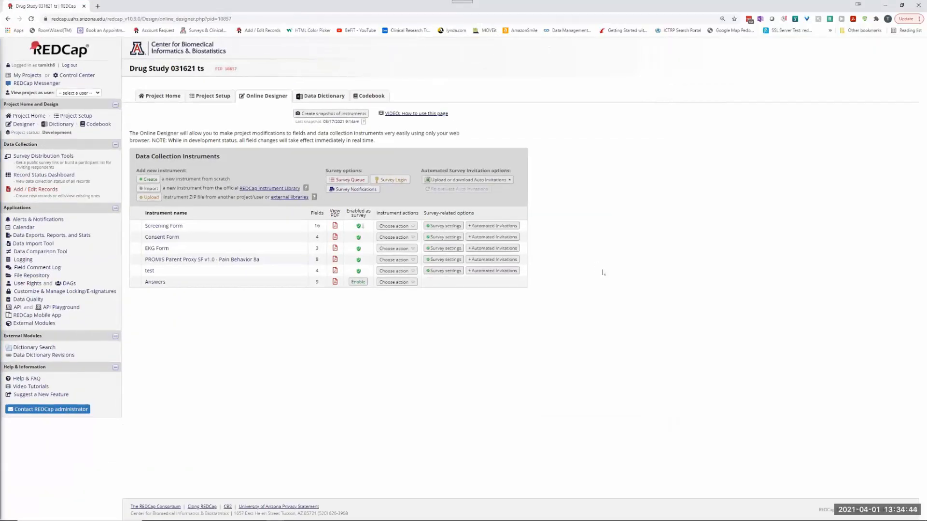
Save the test form for Subject No. 3's Screening event in the Drug Study project and open its survey
{"action": "key", "text": "ctrl+plus"}
{"action": "key", "text": "ctrl+plus"}
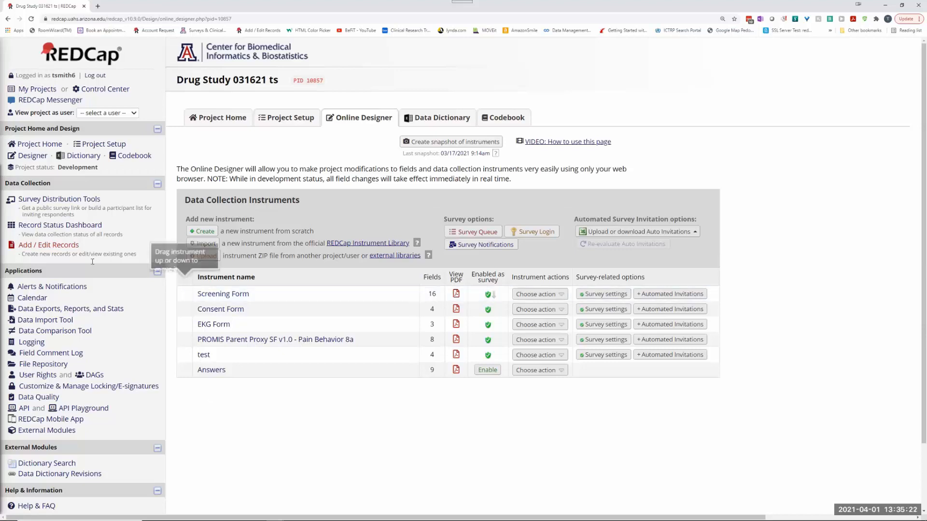
{"action": "left_click", "coordinate": [60, 224]}
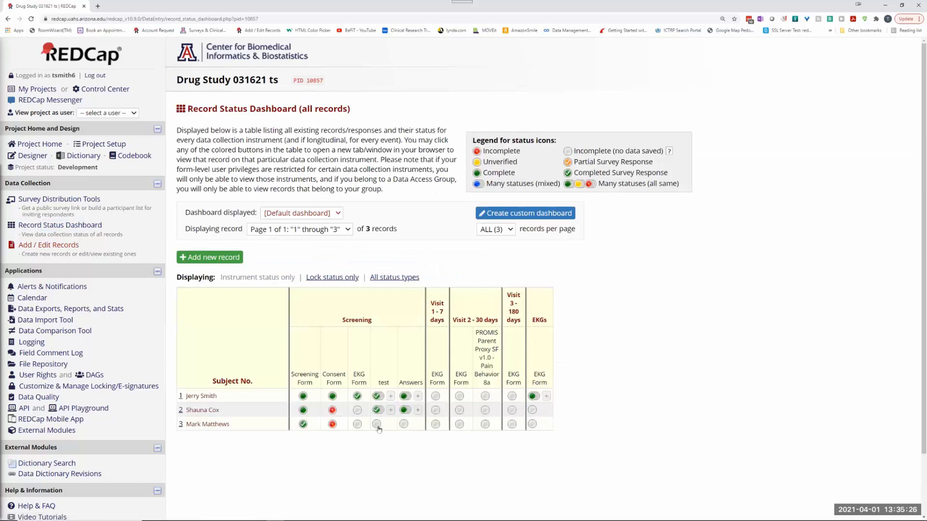
{"action": "left_click", "coordinate": [376, 424]}
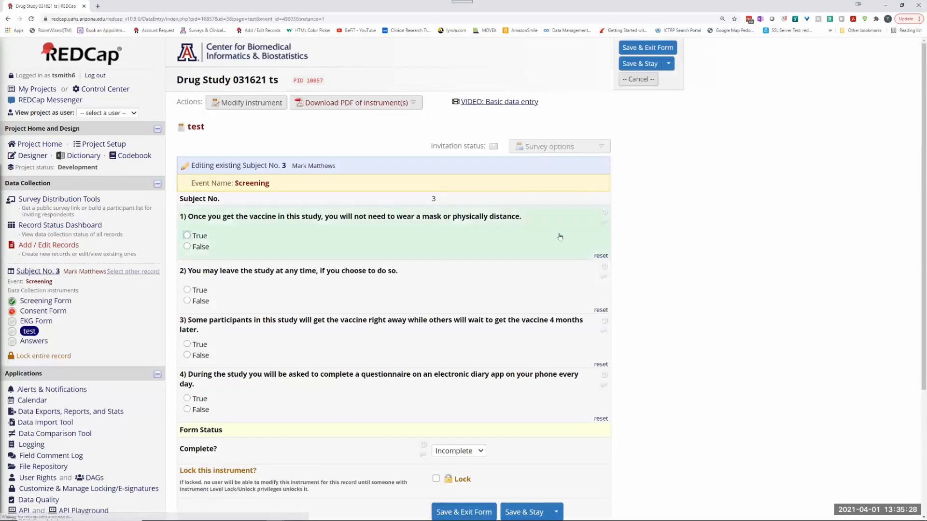
{"action": "left_click", "coordinate": [555, 147]}
{"action": "left_click", "coordinate": [512, 317]}
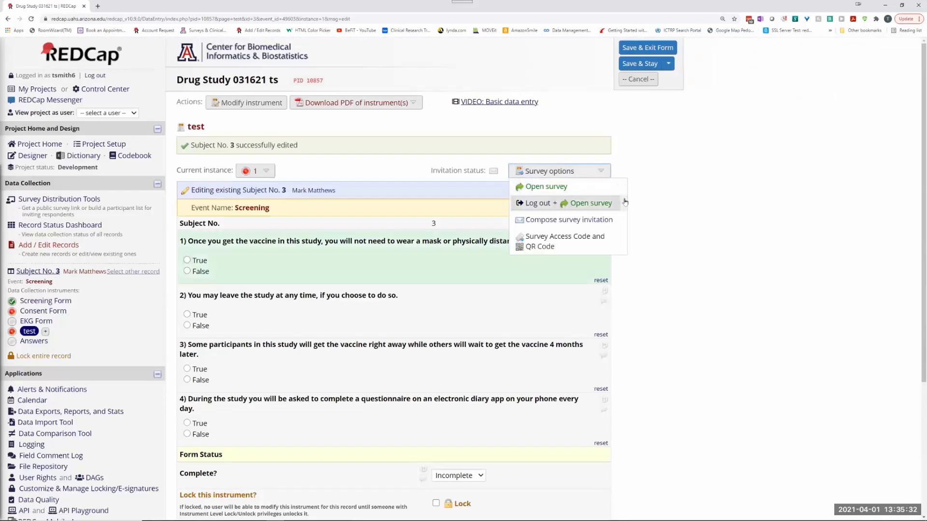
{"action": "left_click", "coordinate": [543, 188]}
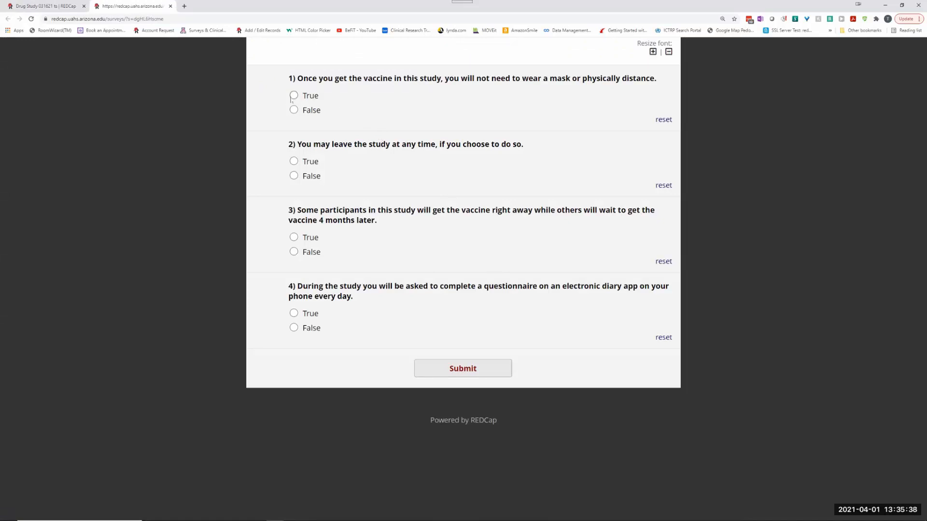
Submit the test survey with True for question 1 and False for questions 2 to 4, leaving the data entry page without saving
{"action": "left_click", "coordinate": [294, 96]}
{"action": "left_click", "coordinate": [294, 176]}
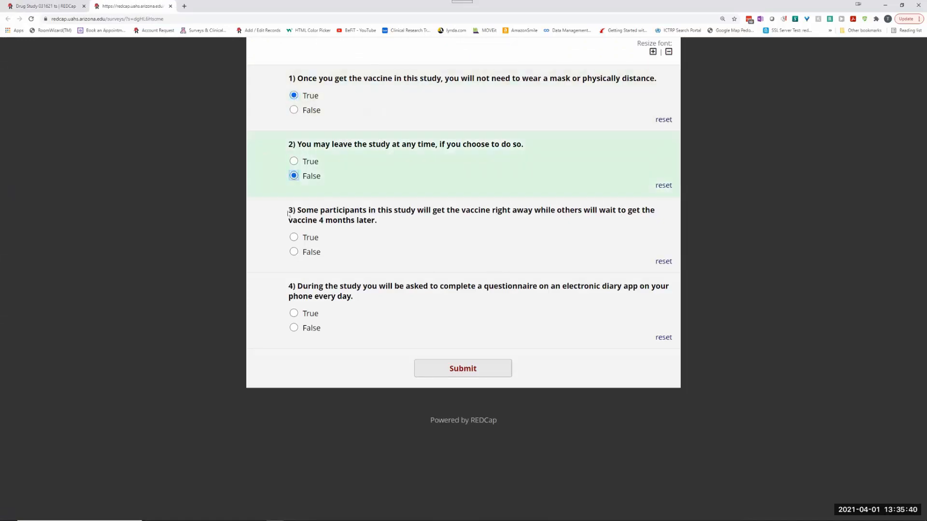
{"action": "left_click", "coordinate": [293, 251]}
{"action": "left_click", "coordinate": [293, 328]}
{"action": "left_click", "coordinate": [475, 376]}
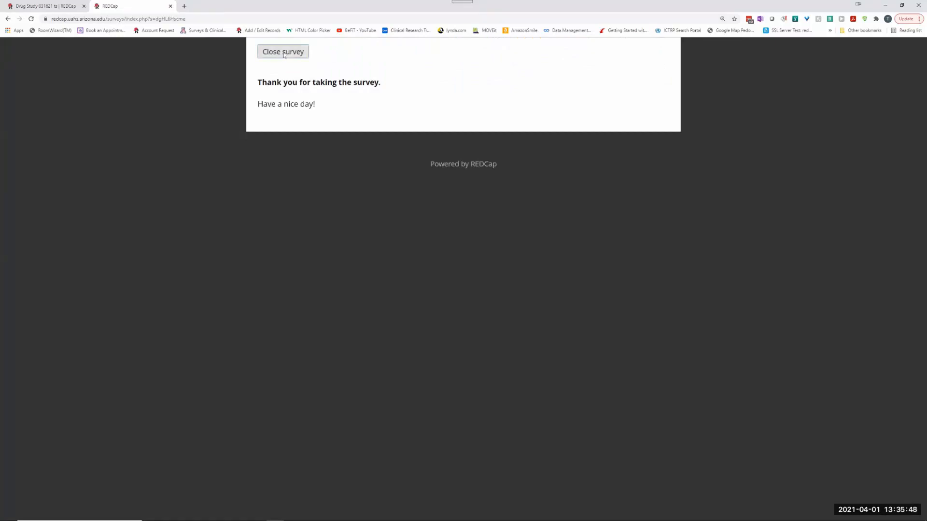
{"action": "left_click", "coordinate": [283, 53]}
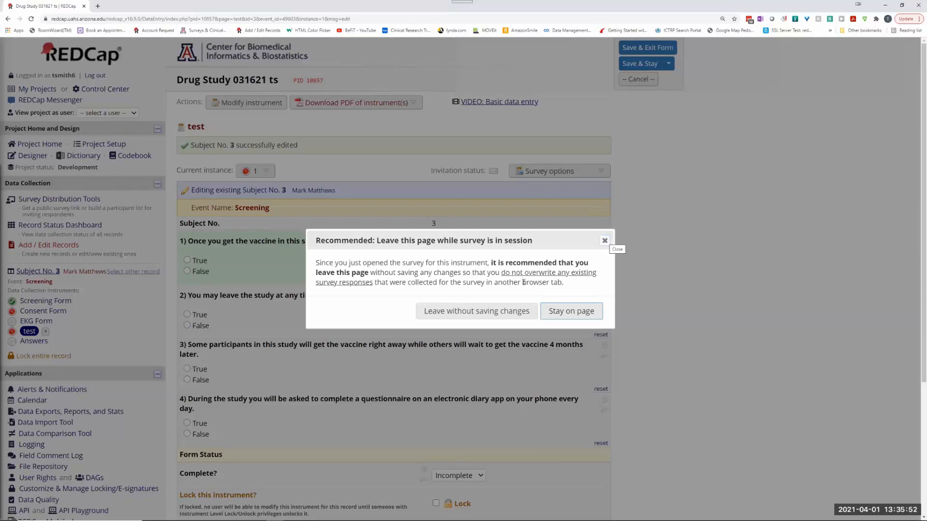
{"action": "left_click", "coordinate": [504, 313]}
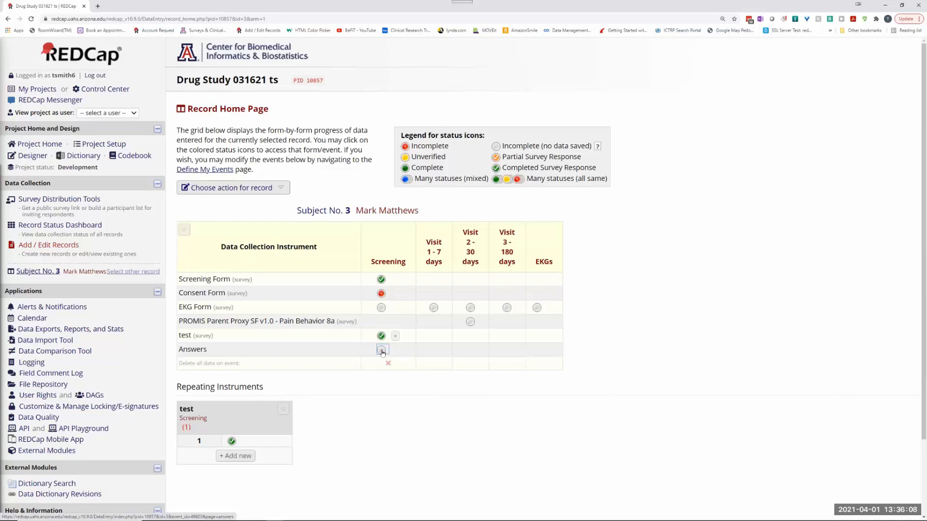
Open the subject's Screening Answers form, set its status to Complete, and save and exit
{"action": "left_click", "coordinate": [382, 350]}
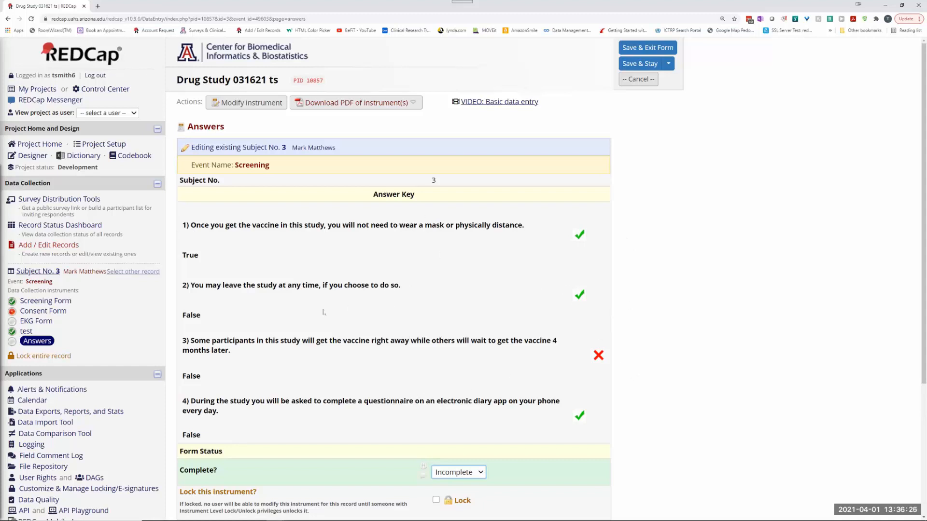
{"action": "left_click", "coordinate": [468, 472]}
{"action": "left_click", "coordinate": [452, 505]}
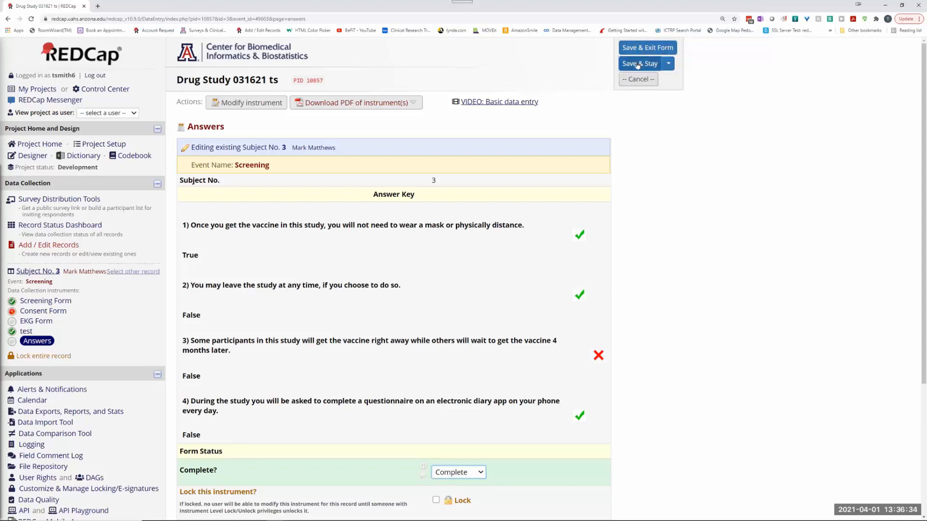
{"action": "left_click", "coordinate": [649, 47]}
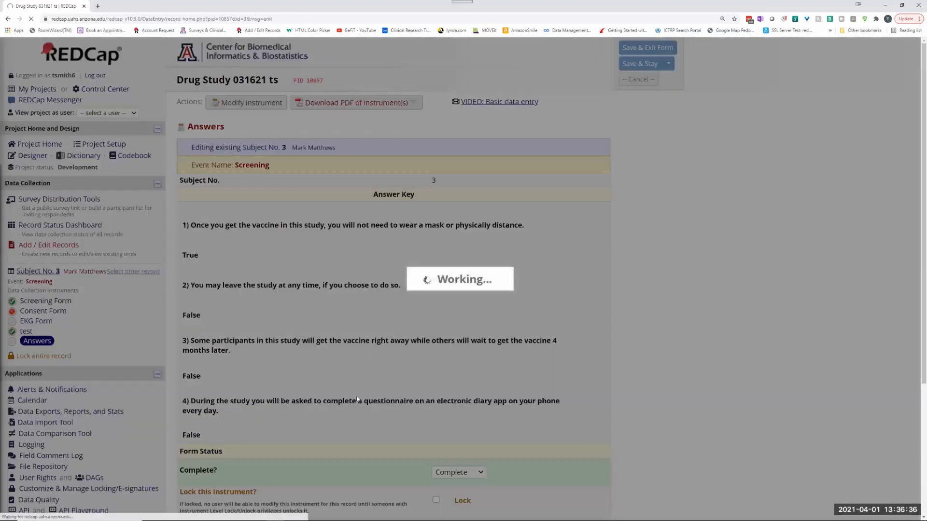
Add a second instance of the test form with all four questions answered True and save it
{"action": "scroll", "coordinate": [221, 366], "scroll_direction": "down", "scroll_amount": 3}
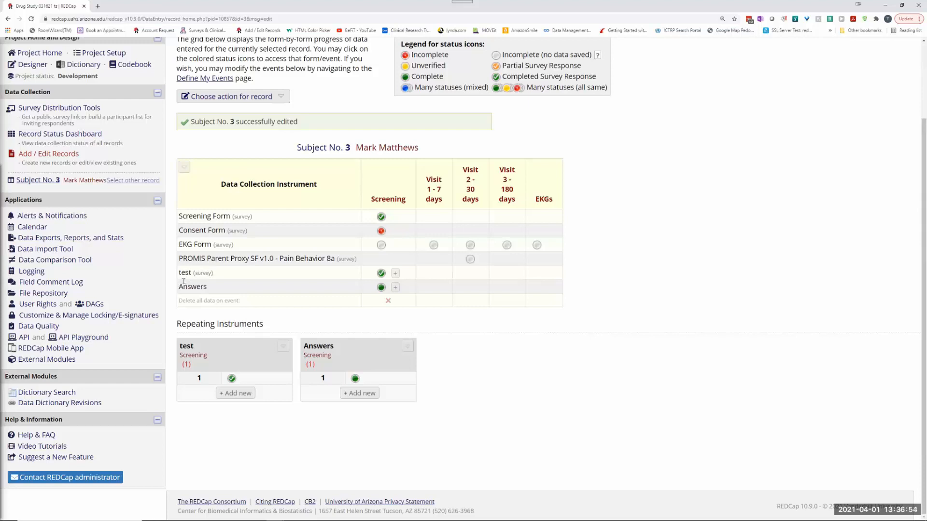
{"action": "left_click", "coordinate": [395, 274]}
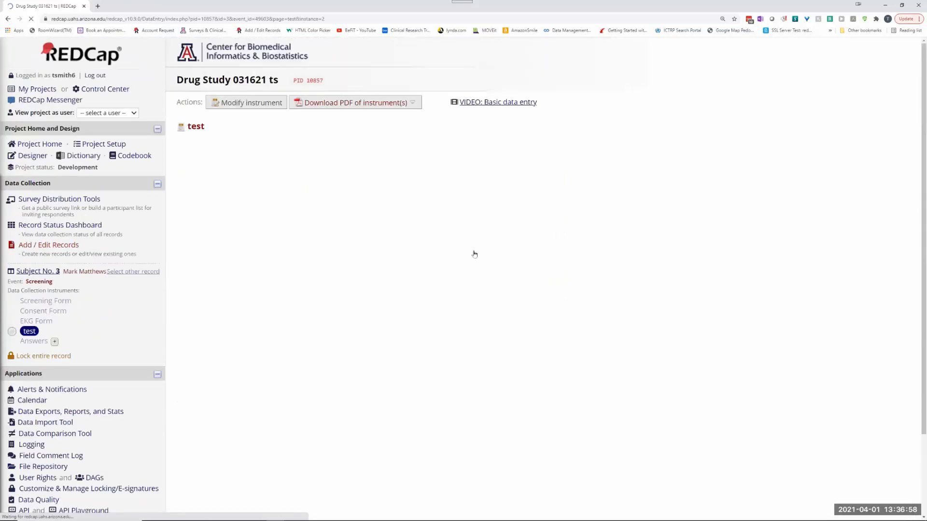
{"action": "left_click", "coordinate": [187, 236]}
{"action": "left_click", "coordinate": [186, 290]}
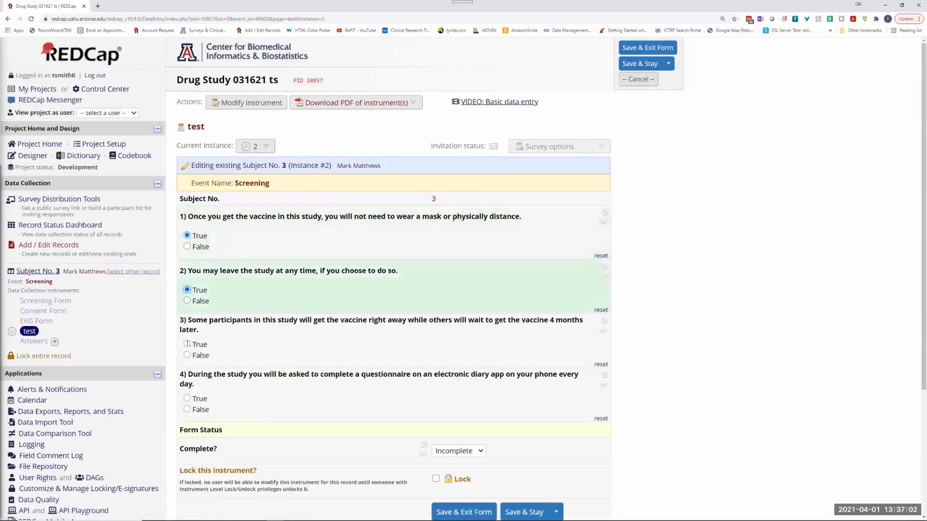
{"action": "left_click", "coordinate": [186, 343]}
{"action": "left_click", "coordinate": [186, 399]}
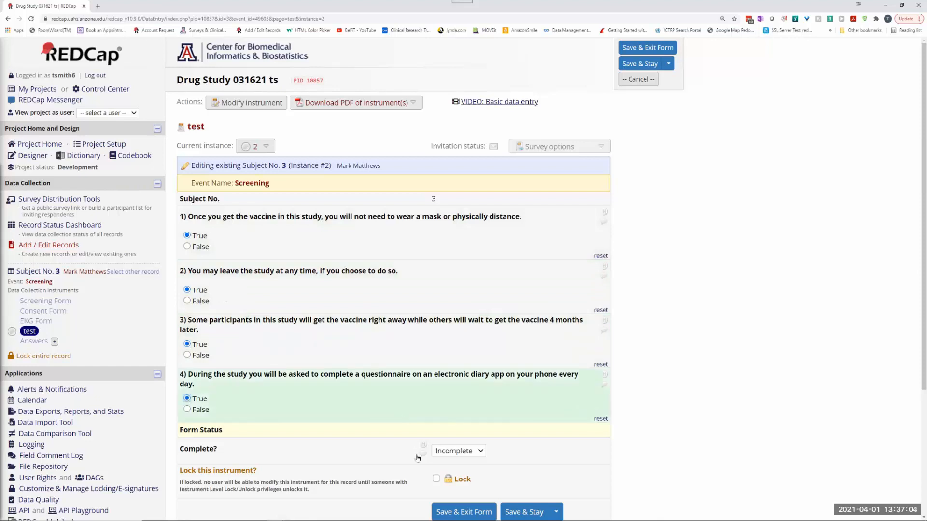
{"action": "left_click", "coordinate": [458, 451]}
{"action": "left_click", "coordinate": [556, 146]}
{"action": "left_click", "coordinate": [527, 316]}
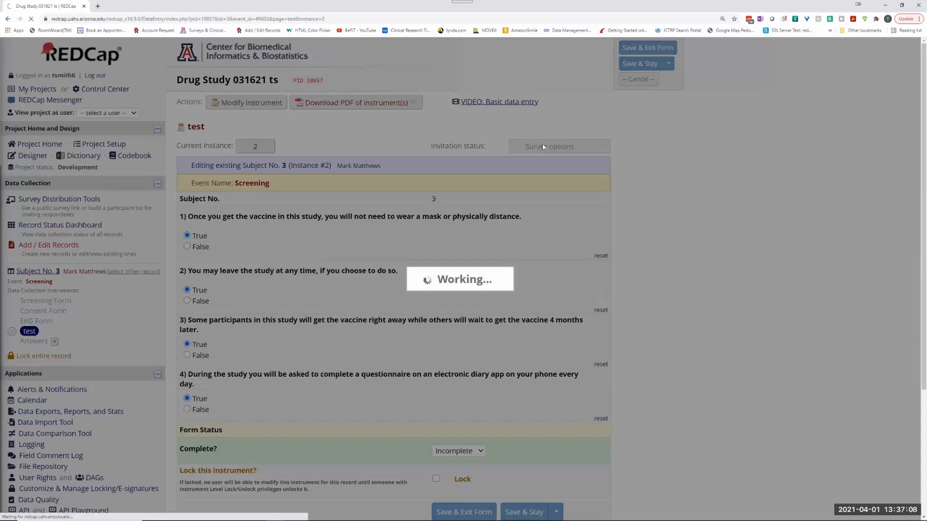
Open and submit the second test instance's survey, leaving the data entry page without saving
{"action": "left_click", "coordinate": [535, 171]}
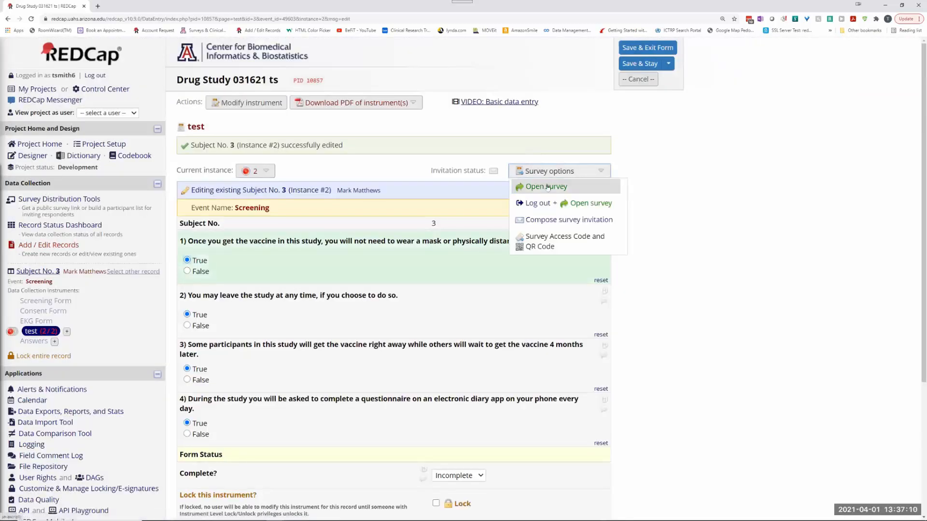
{"action": "left_click", "coordinate": [548, 186]}
{"action": "left_click", "coordinate": [439, 373]}
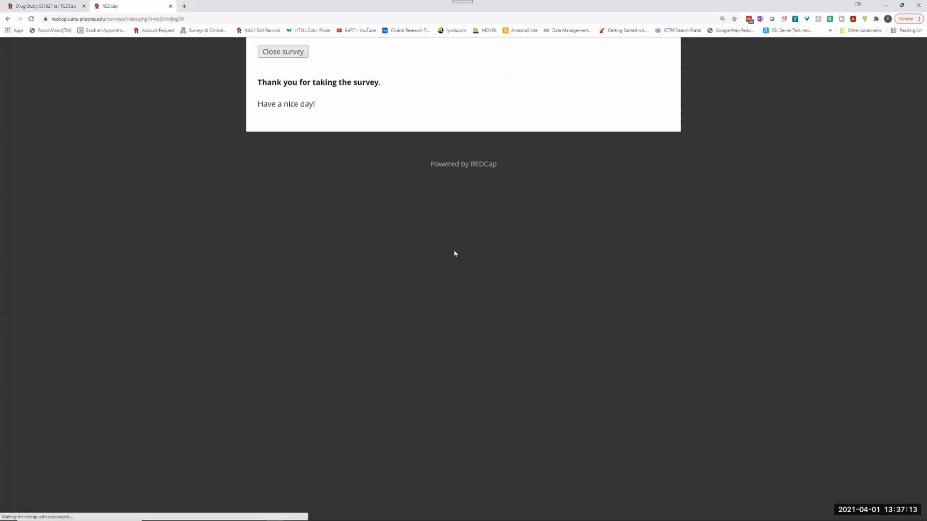
{"action": "left_click", "coordinate": [283, 52]}
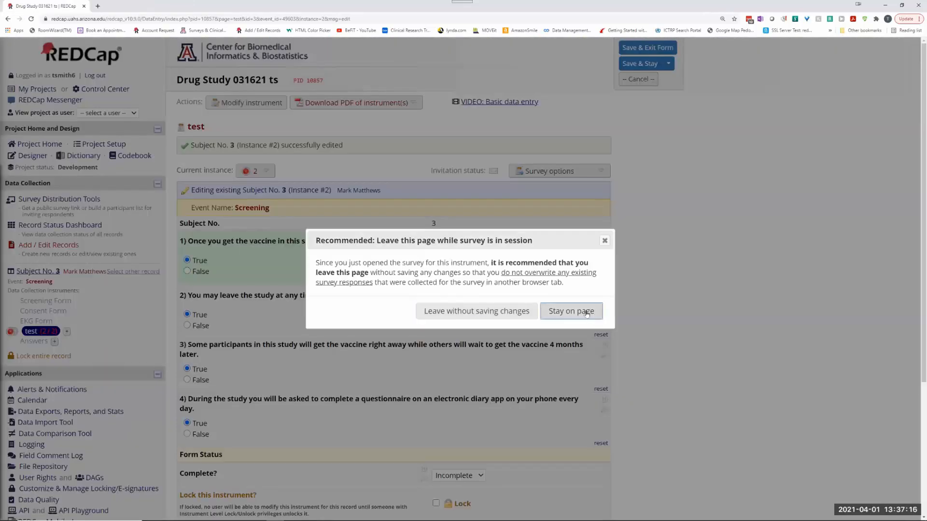
{"action": "left_click", "coordinate": [466, 315]}
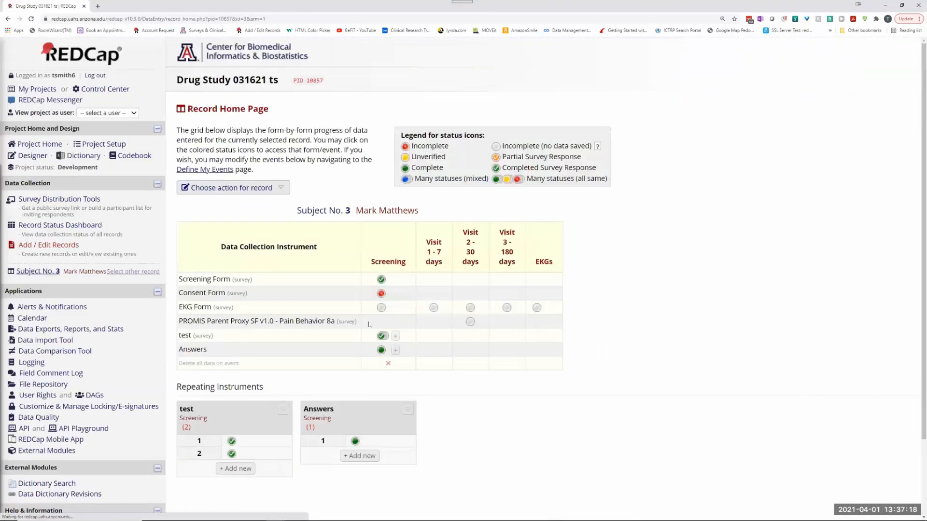
Add a second instance of the Answers form, set its status to Complete, and save and exit
{"action": "left_click", "coordinate": [220, 469]}
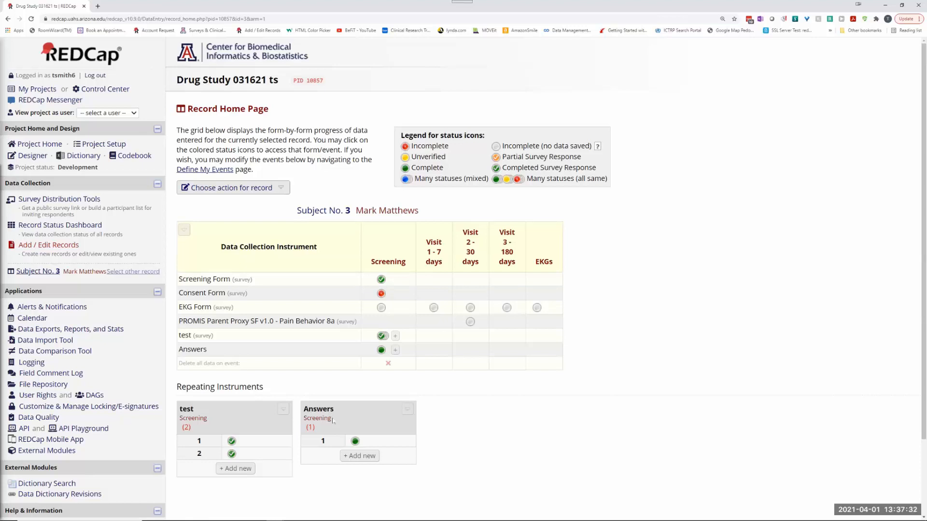
{"action": "double_click", "coordinate": [199, 453]}
{"action": "left_click", "coordinate": [365, 457]}
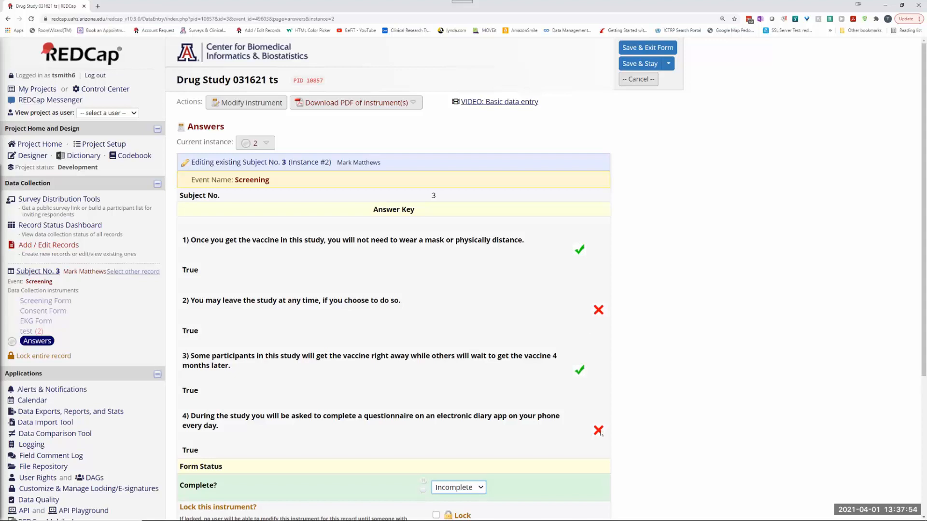
{"action": "scroll", "coordinate": [486, 413], "scroll_direction": "down", "scroll_amount": 2}
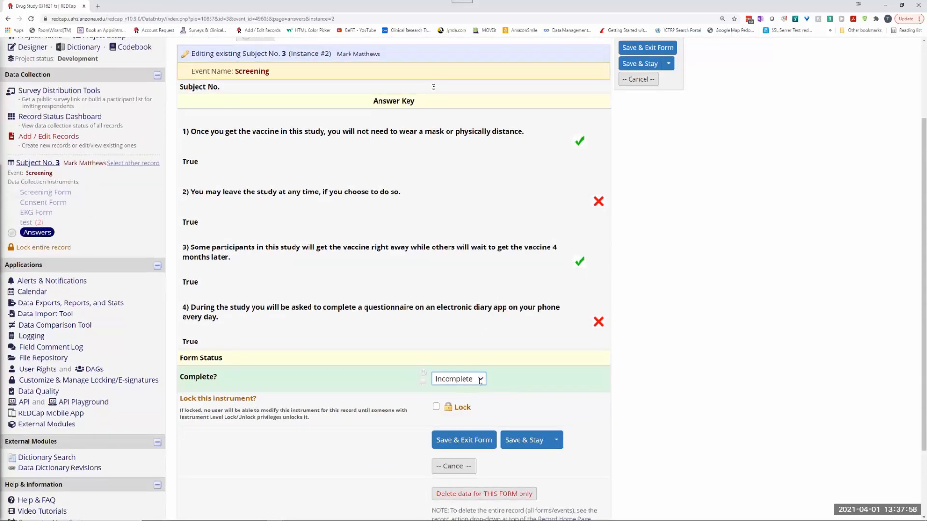
{"action": "left_click", "coordinate": [480, 380]}
{"action": "left_click", "coordinate": [452, 410]}
{"action": "left_click", "coordinate": [470, 441]}
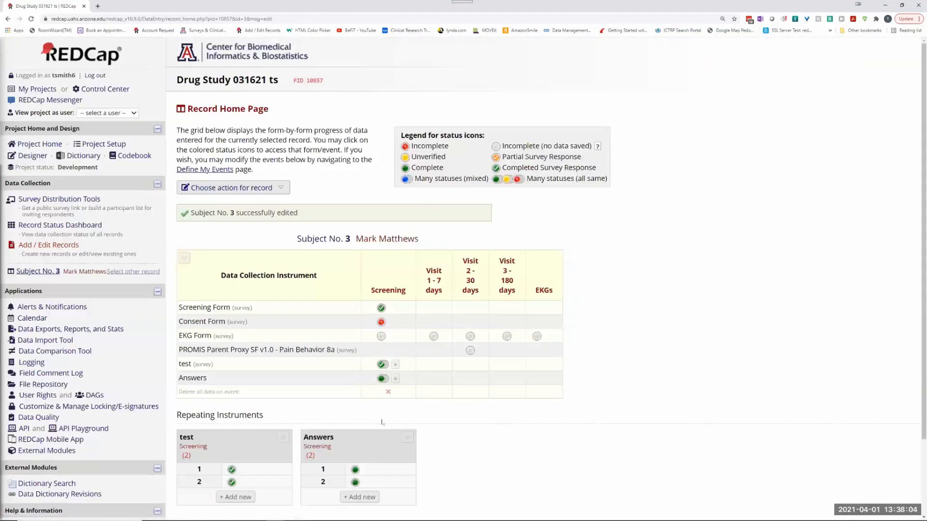
Open the test instrument in the Online Designer, review its four True/False questions, and return to the instrument list
{"action": "left_click", "coordinate": [29, 156]}
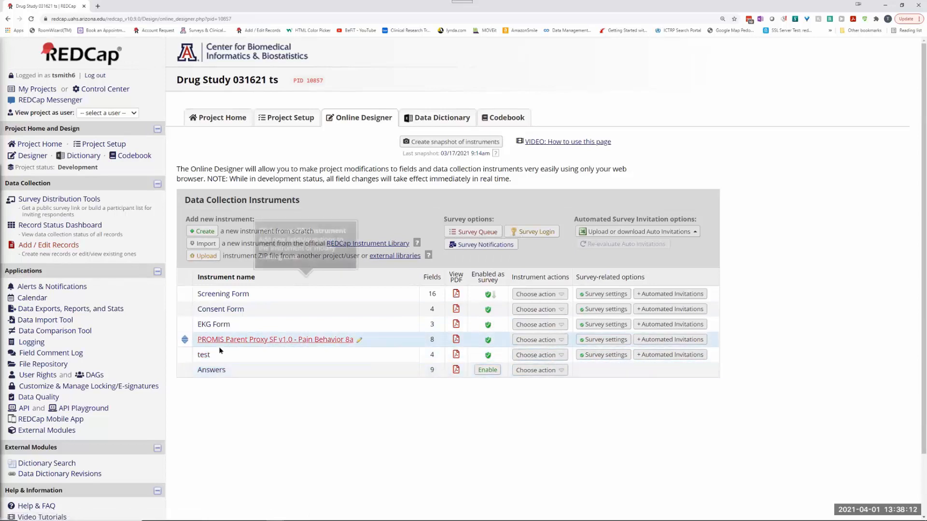
{"action": "left_click", "coordinate": [204, 355]}
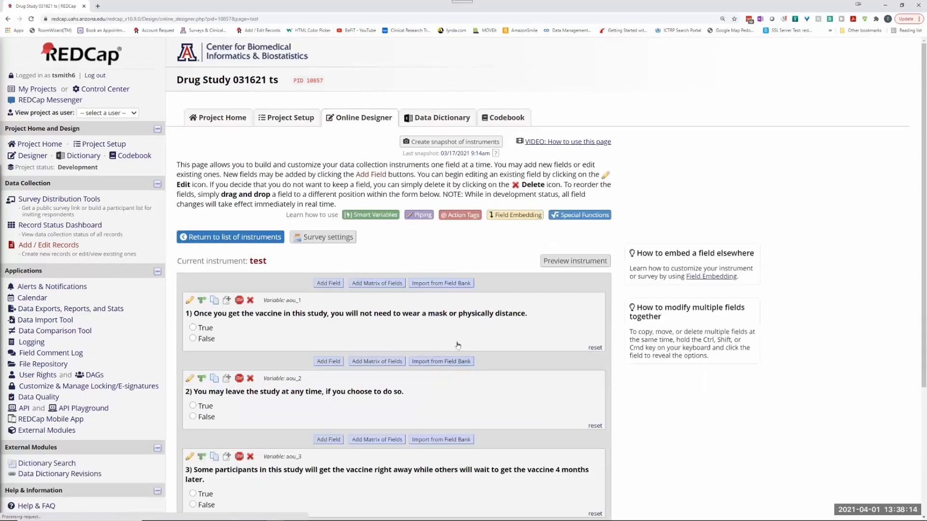
{"action": "scroll", "coordinate": [520, 361], "scroll_direction": "down", "scroll_amount": 4}
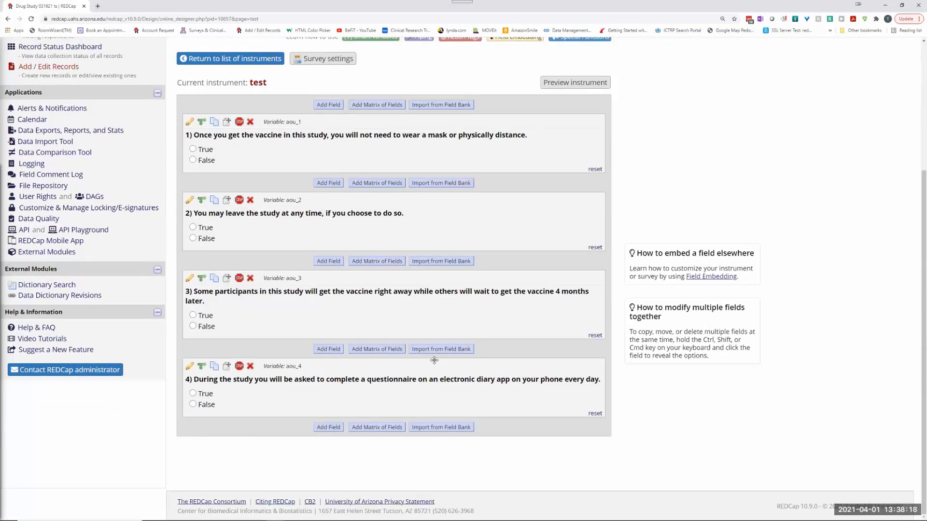
{"action": "scroll", "coordinate": [378, 359], "scroll_direction": "up", "scroll_amount": 4}
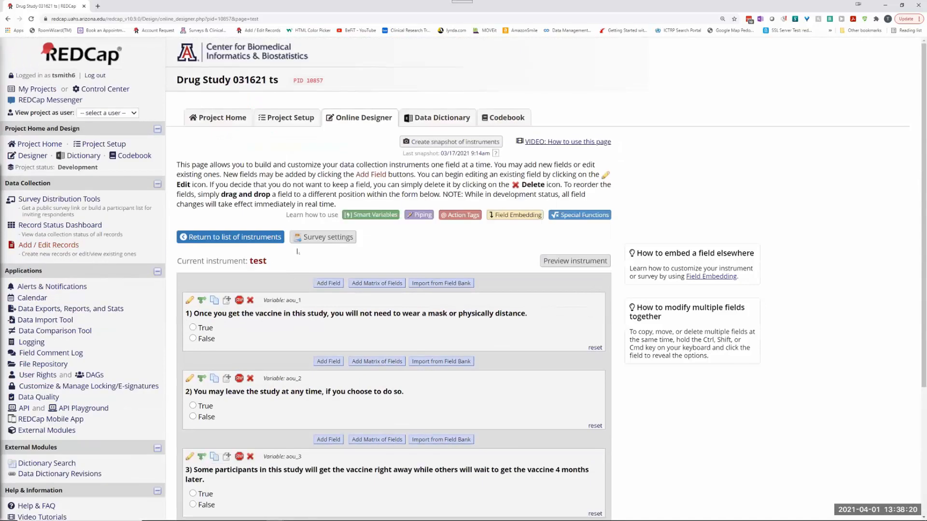
{"action": "left_click", "coordinate": [215, 241]}
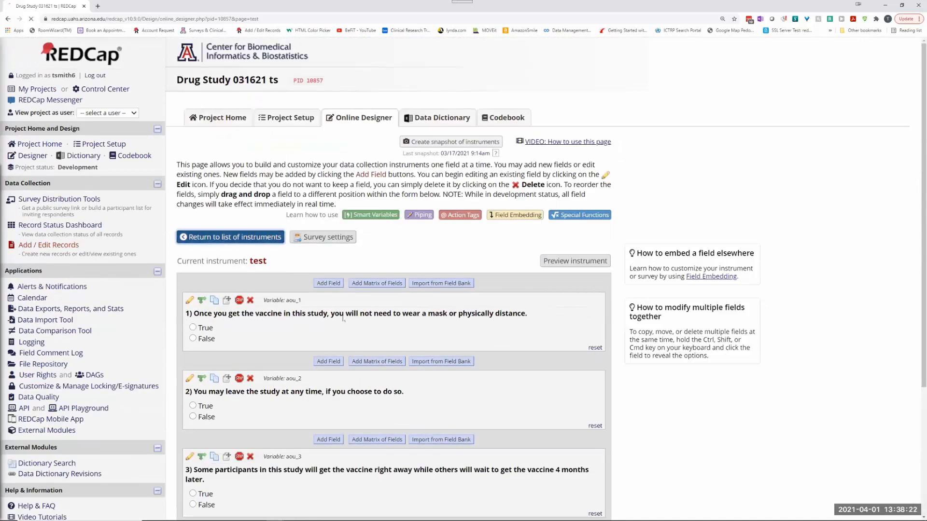
Open the Answers instrument and review its answer key table and the check mark and X image fields with their branching logic
{"action": "left_click", "coordinate": [211, 370]}
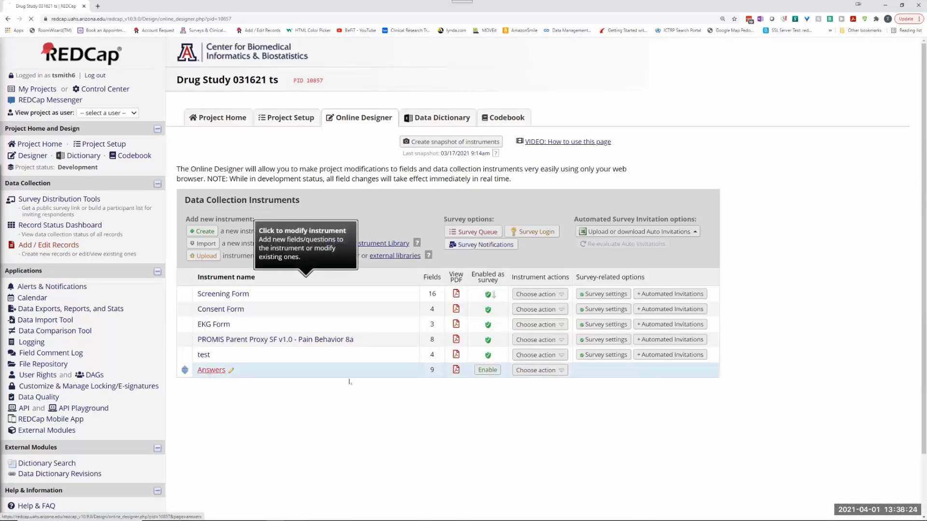
{"action": "scroll", "coordinate": [435, 338], "scroll_direction": "down", "scroll_amount": 3}
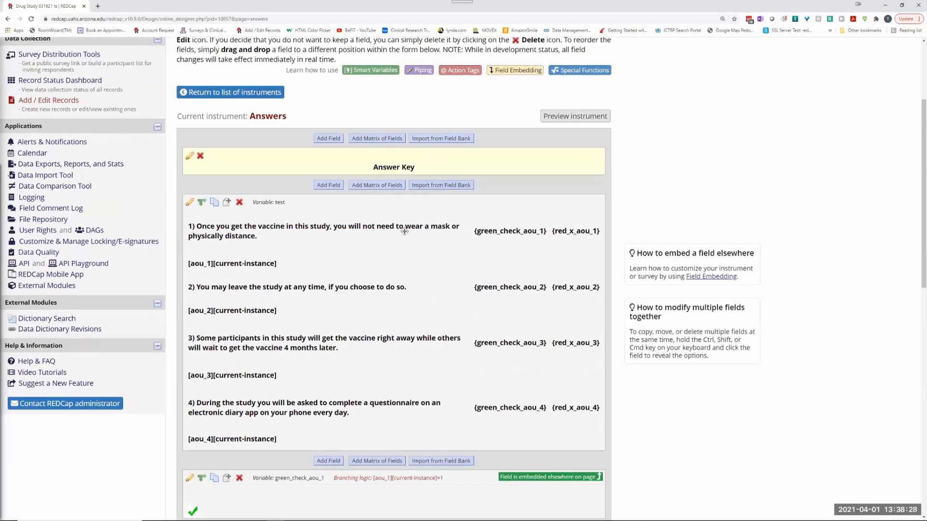
{"action": "scroll", "coordinate": [454, 284], "scroll_direction": "down", "scroll_amount": 1}
{"action": "scroll", "coordinate": [457, 289], "scroll_direction": "down", "scroll_amount": 6}
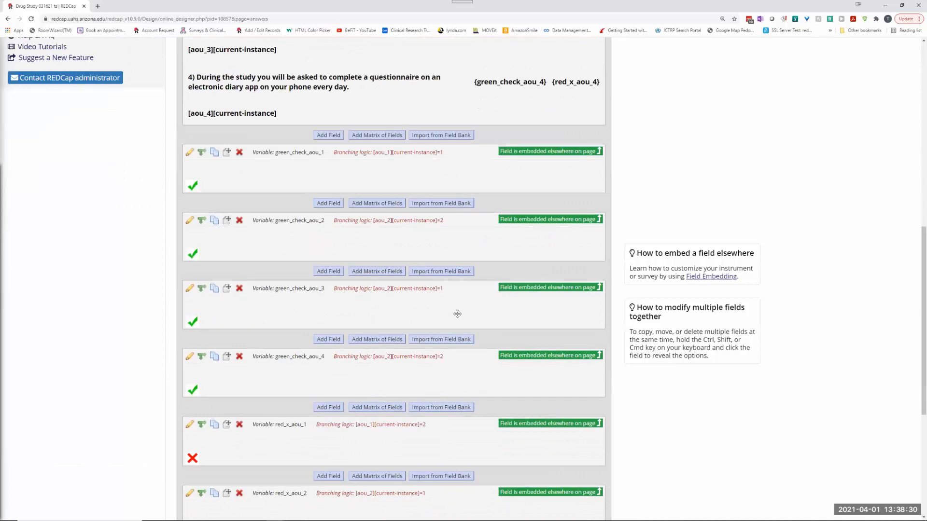
{"action": "scroll", "coordinate": [224, 262], "scroll_direction": "down", "scroll_amount": 5}
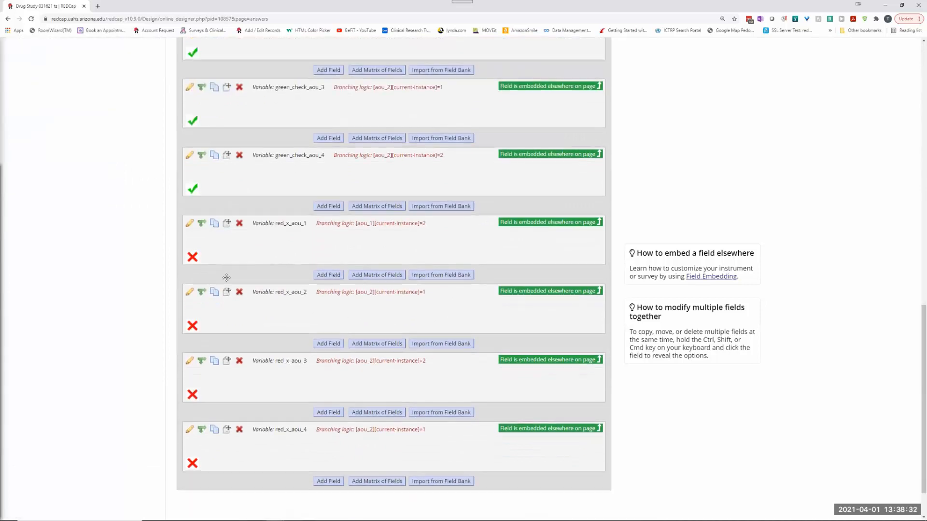
{"action": "scroll", "coordinate": [263, 304], "scroll_direction": "up", "scroll_amount": 7}
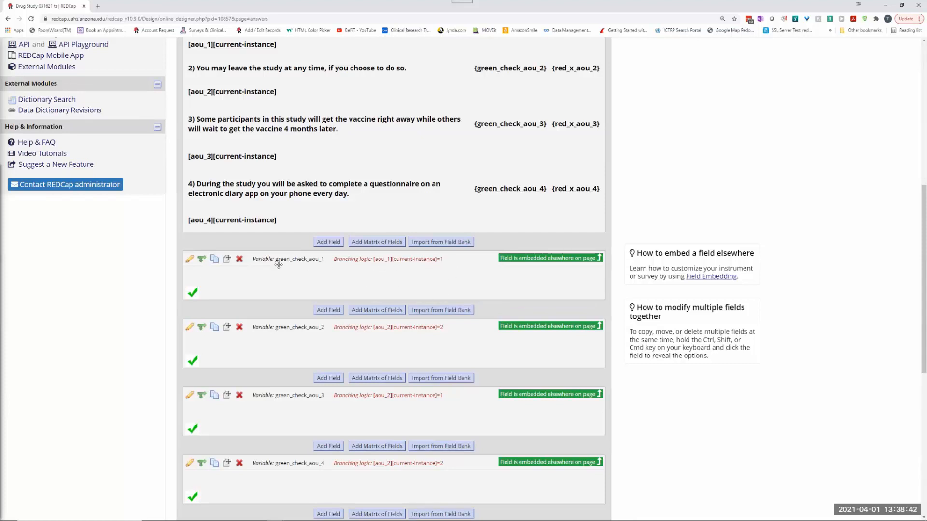
Inspect the green_check_aou_1 field's attached inline image and its branching logic, cancelling both dialogs without changes
{"action": "left_click", "coordinate": [189, 259]}
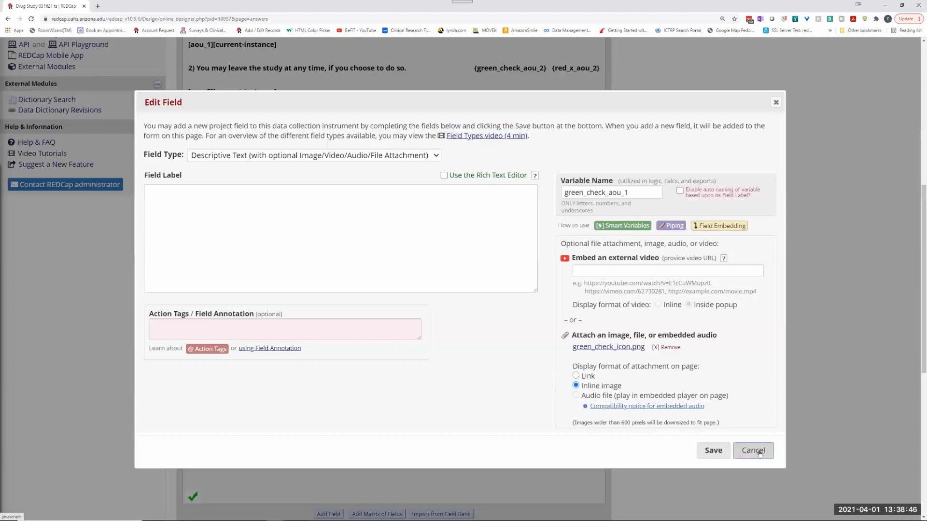
{"action": "left_click", "coordinate": [753, 450]}
{"action": "left_click", "coordinate": [202, 259]}
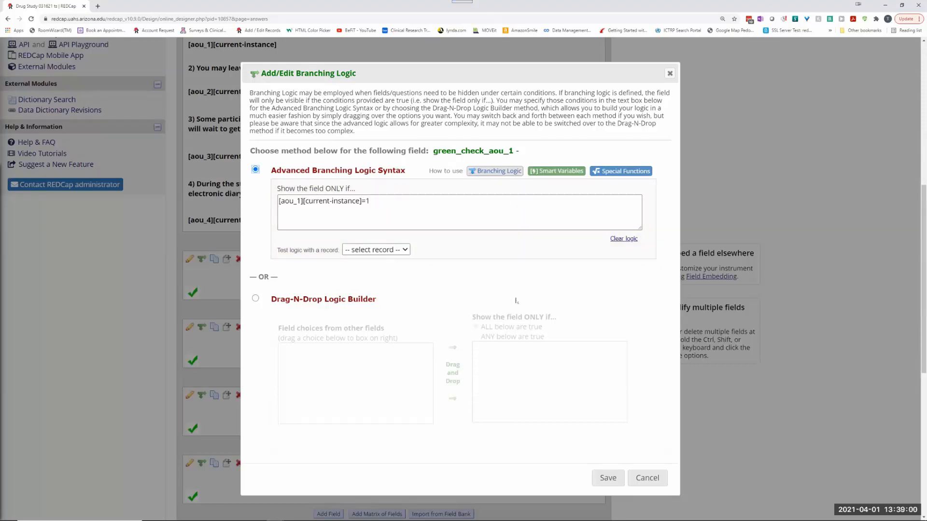
{"action": "left_click", "coordinate": [652, 483]}
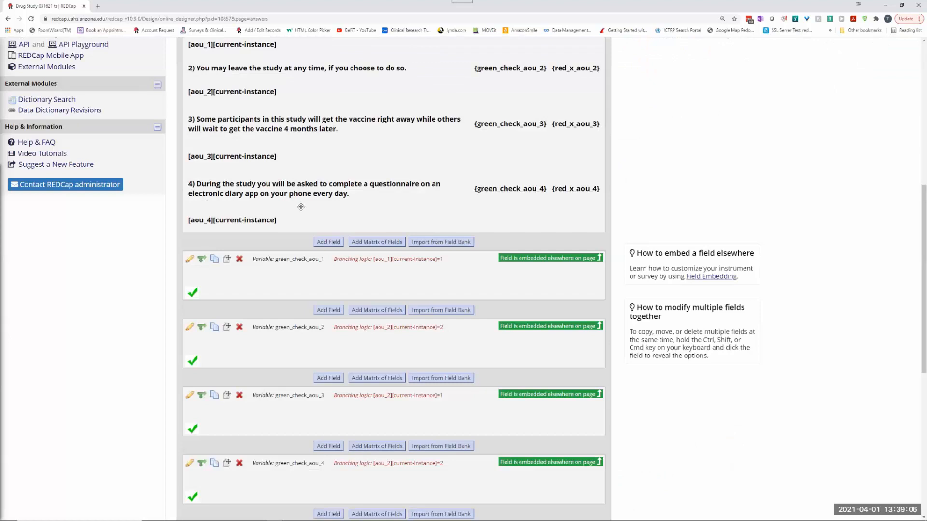
Open the descriptive test field below the Answer Key header and examine question 1 and its embedded image fields in the label table
{"action": "scroll", "coordinate": [335, 215], "scroll_direction": "up", "scroll_amount": 3}
{"action": "scroll", "coordinate": [335, 215], "scroll_direction": "up", "scroll_amount": 2}
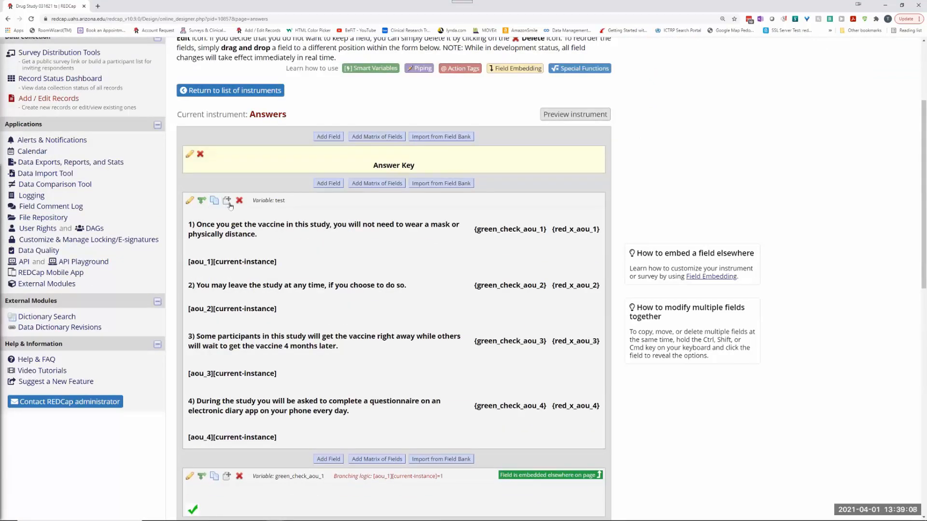
{"action": "left_click", "coordinate": [190, 200]}
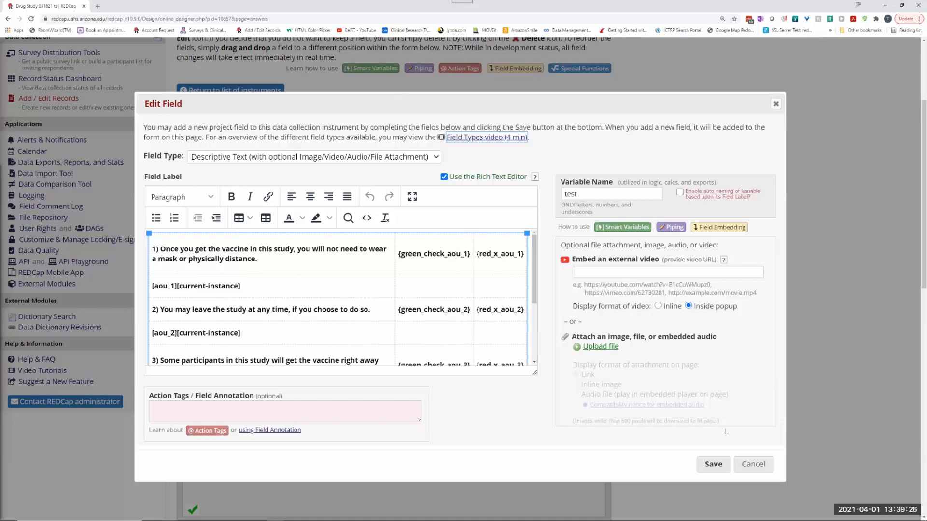
{"action": "left_click", "coordinate": [753, 465]}
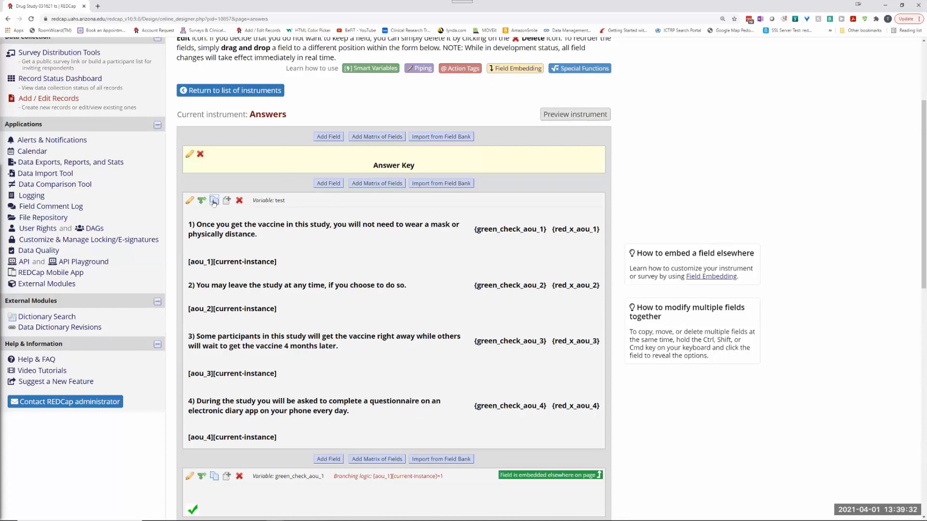
{"action": "left_click", "coordinate": [189, 202]}
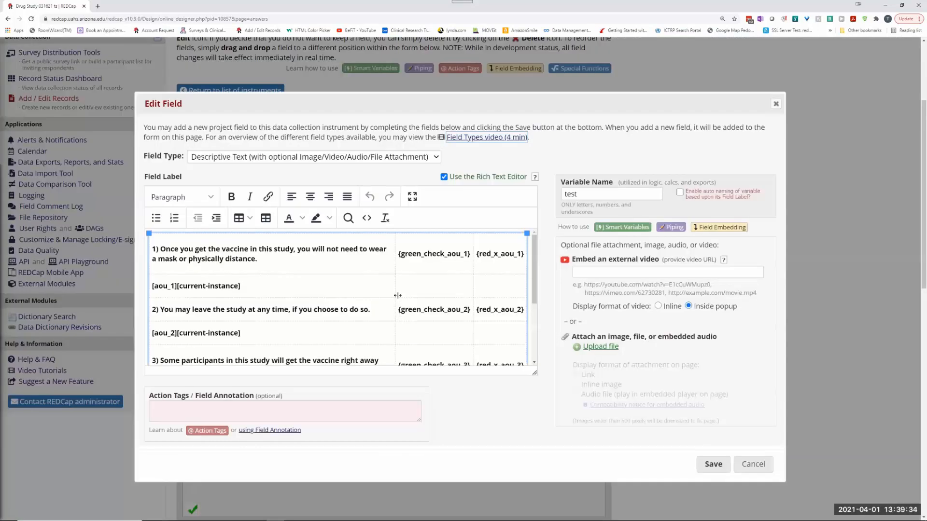
{"action": "left_click", "coordinate": [397, 253]}
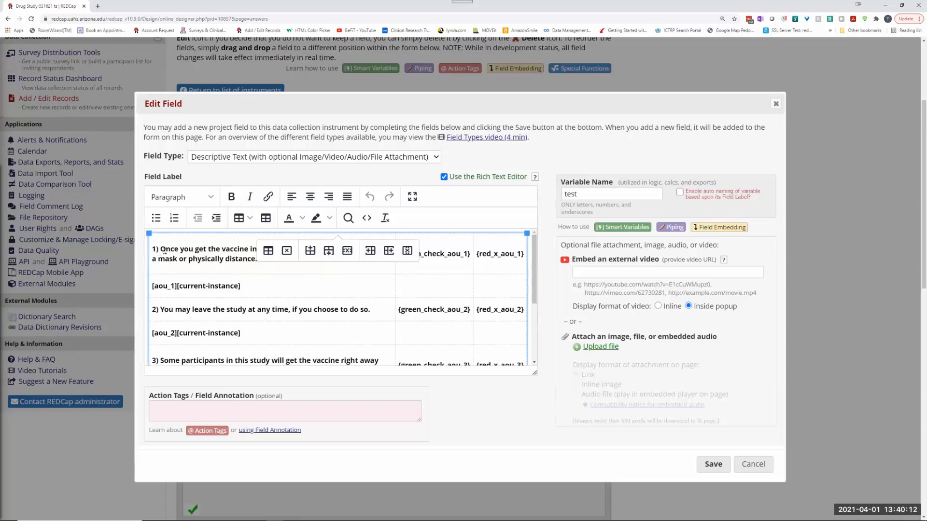
{"action": "left_click_drag", "start_coordinate": [151, 249], "coordinate": [258, 266]}
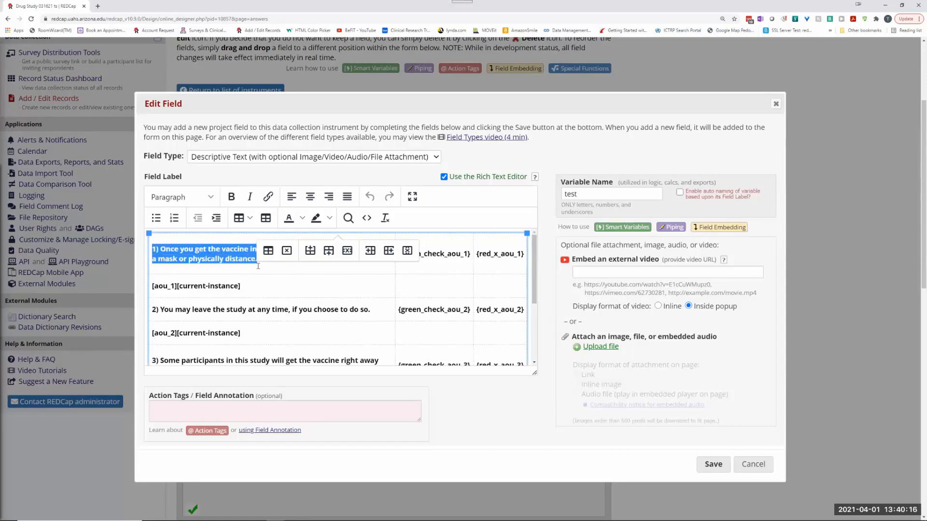
{"action": "left_click", "coordinate": [340, 237]}
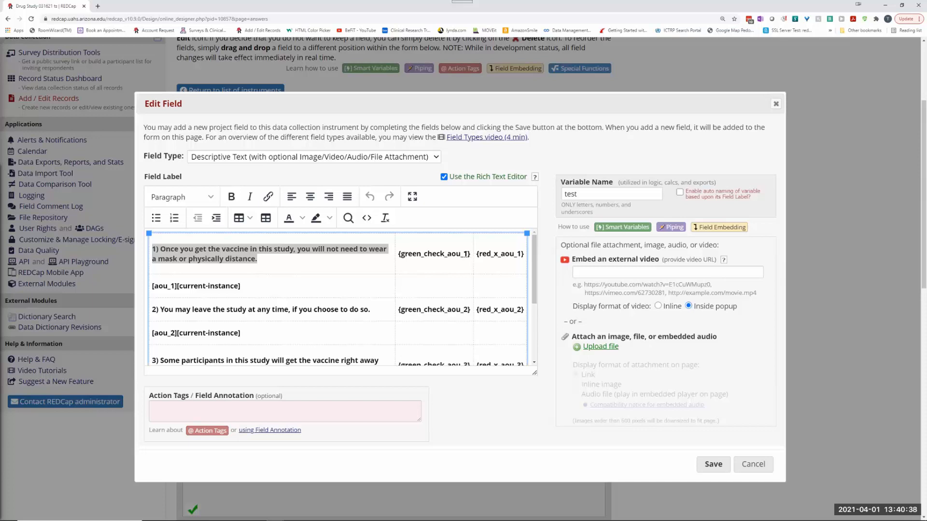
Try adding an opening brace after question 1's text, check the label's source code, and remove the brace
{"action": "left_click", "coordinate": [262, 260]}
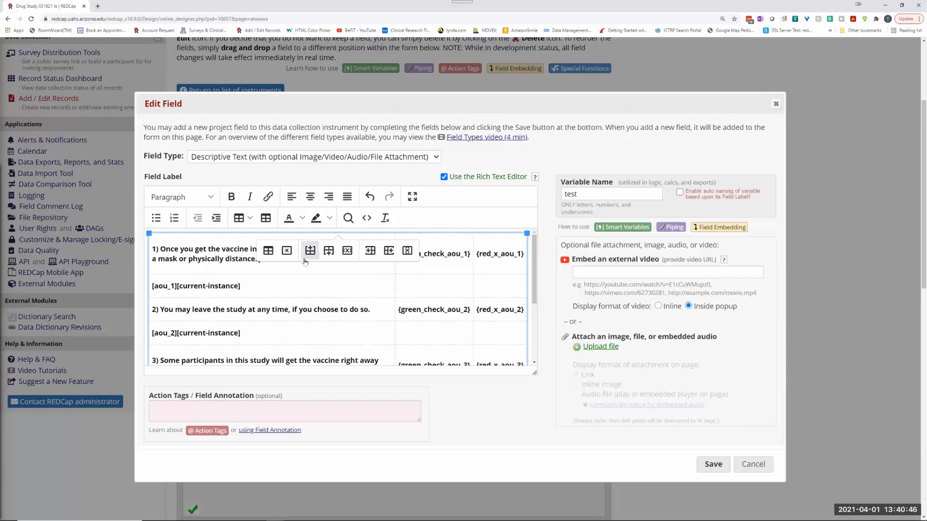
{"action": "left_click", "coordinate": [340, 241]}
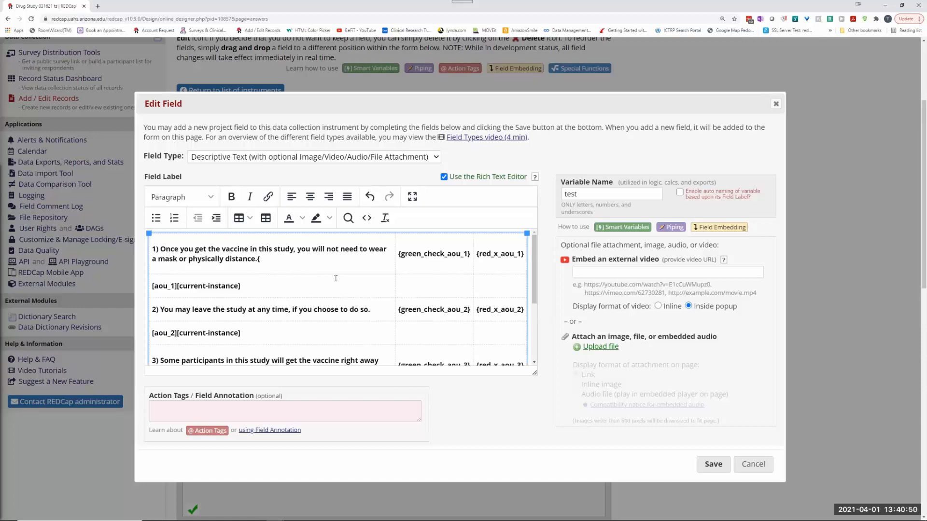
{"action": "left_click", "coordinate": [273, 260]}
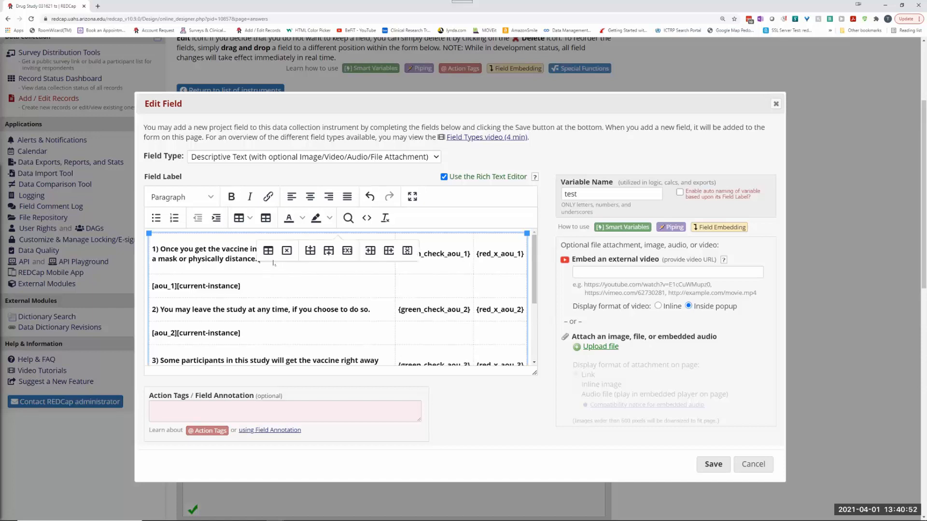
{"action": "left_click", "coordinate": [366, 217]}
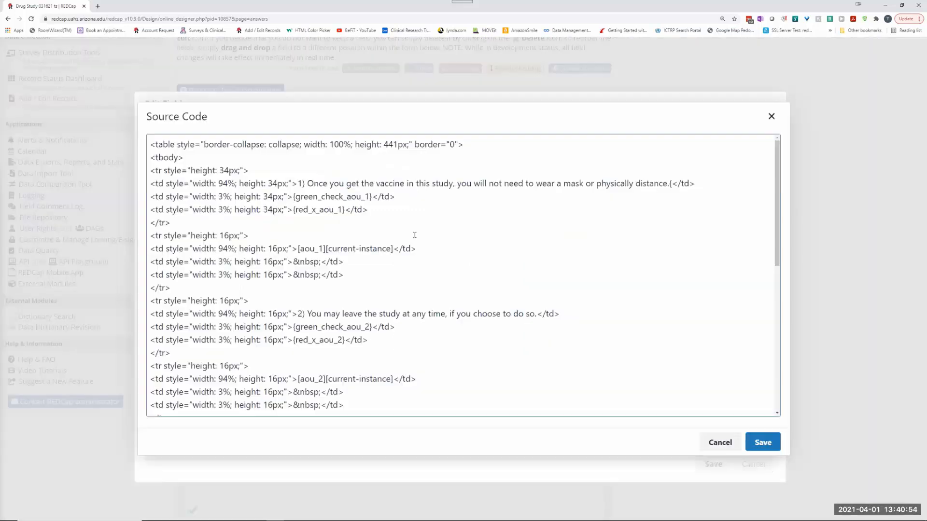
{"action": "left_click", "coordinate": [727, 447]}
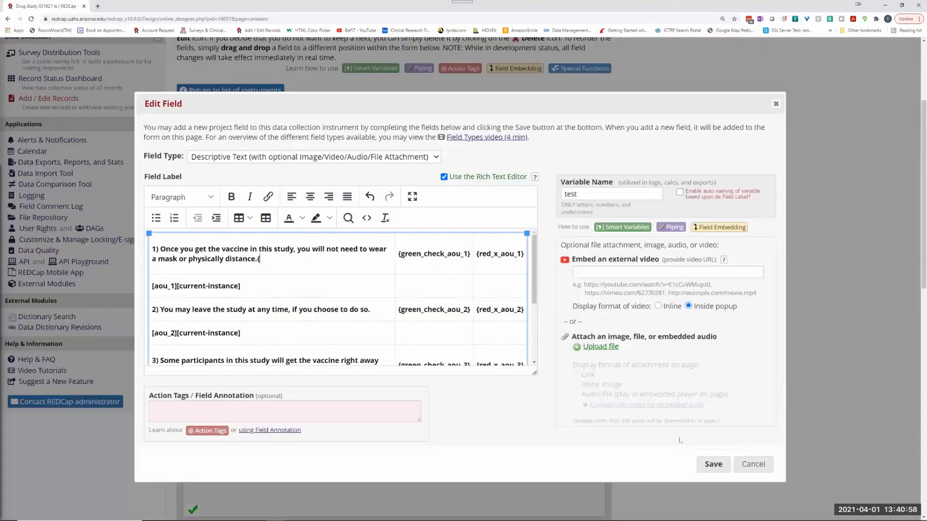
{"action": "left_click", "coordinate": [261, 261]}
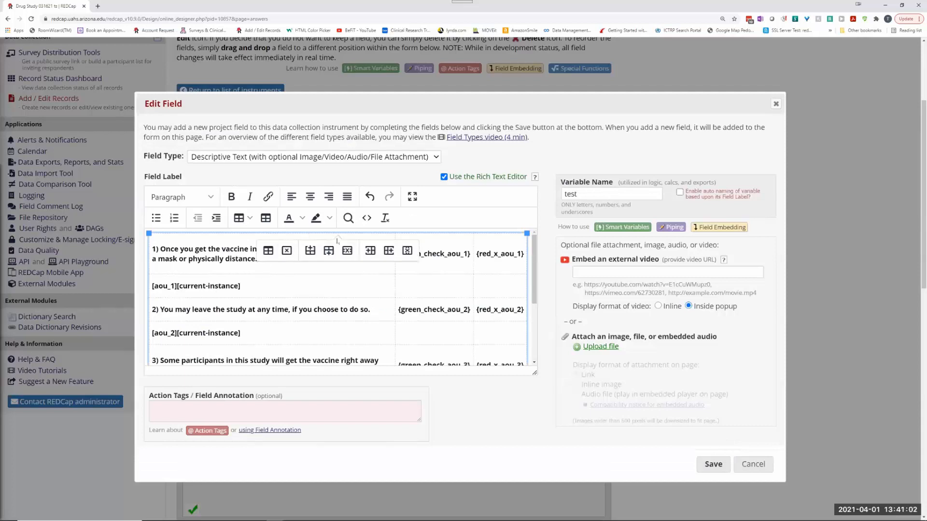
{"action": "left_click", "coordinate": [350, 234]}
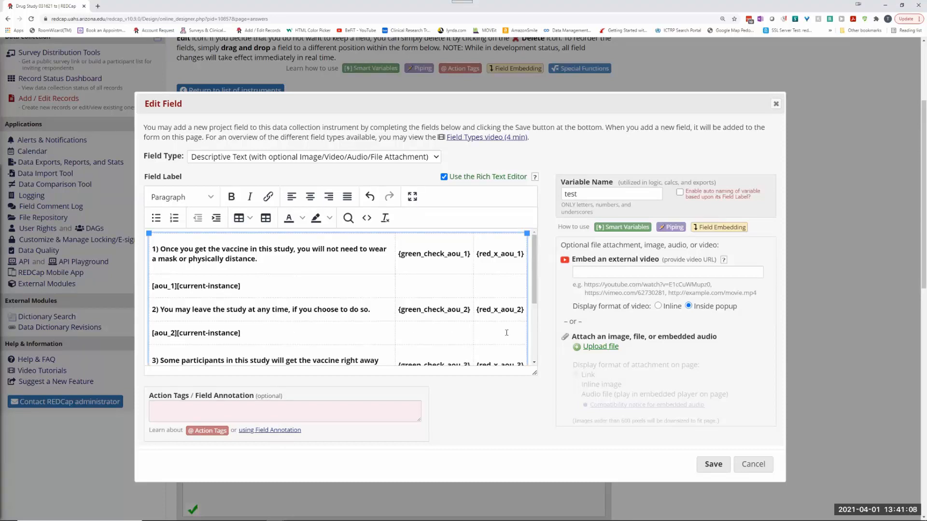
Highlight [current-instance] after [aou_4] in the label table's last row, and close the field without saving
{"action": "scroll", "coordinate": [535, 319], "scroll_direction": "down", "scroll_amount": 5}
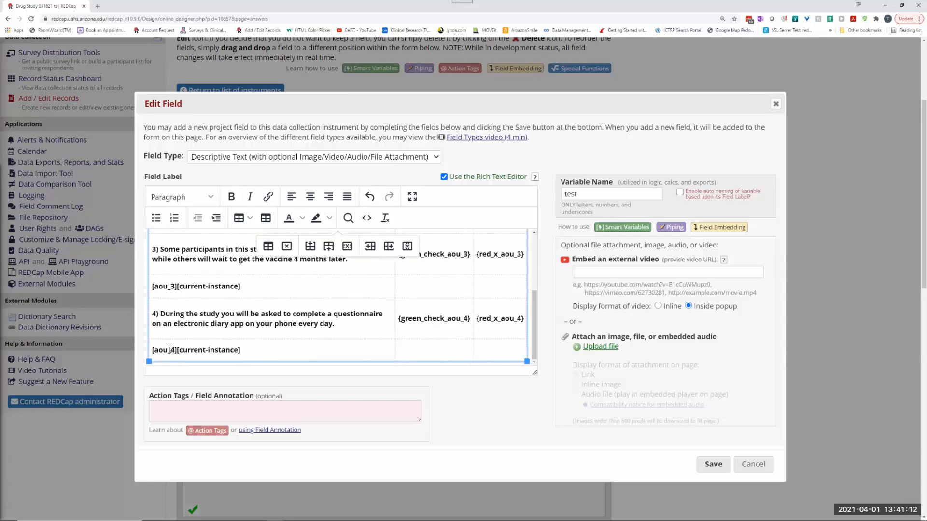
{"action": "left_click_drag", "start_coordinate": [177, 350], "coordinate": [241, 351]}
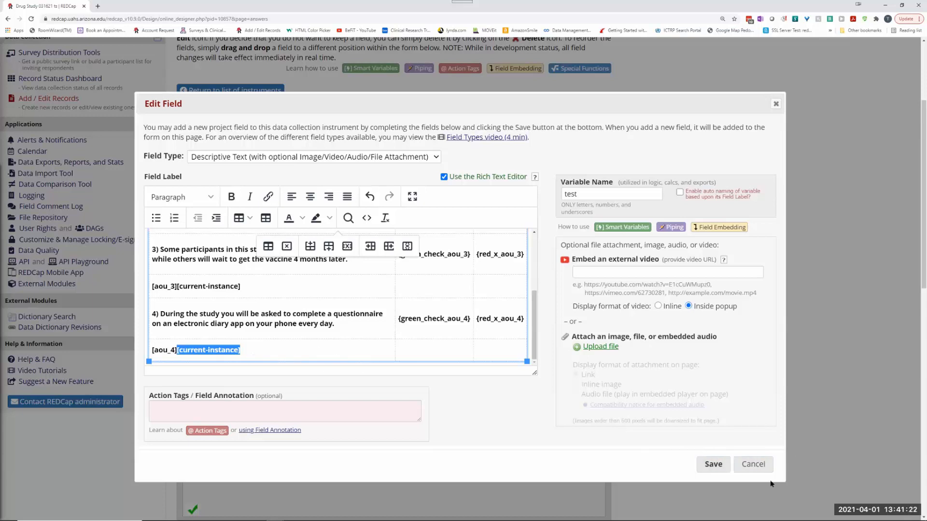
{"action": "left_click", "coordinate": [753, 465]}
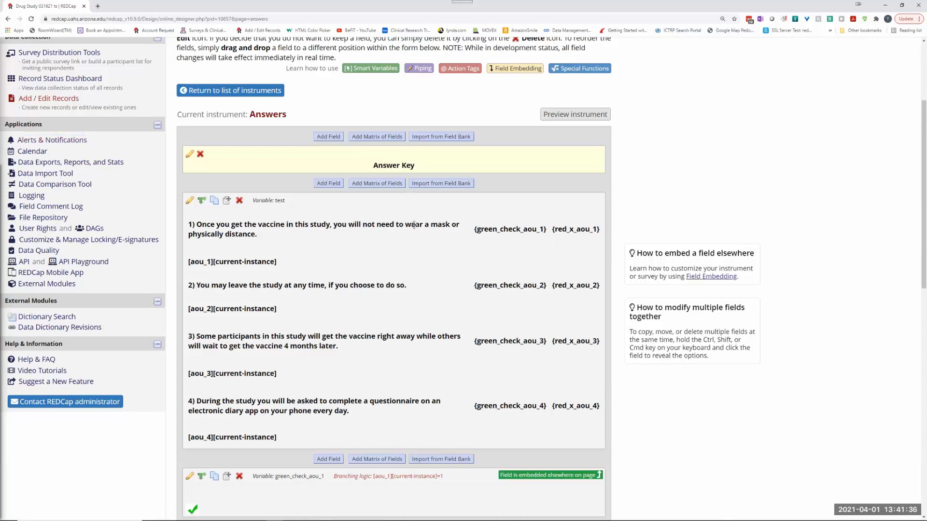
Create a new alert in Alerts & Notifications, triggered when the "test" [Any event] instrument is saved
{"action": "left_click", "coordinate": [52, 140]}
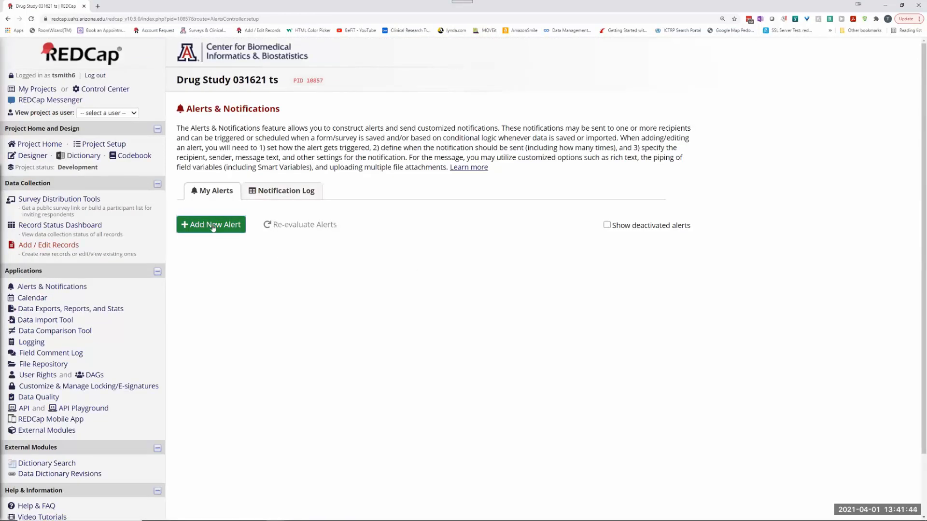
{"action": "left_click", "coordinate": [212, 226]}
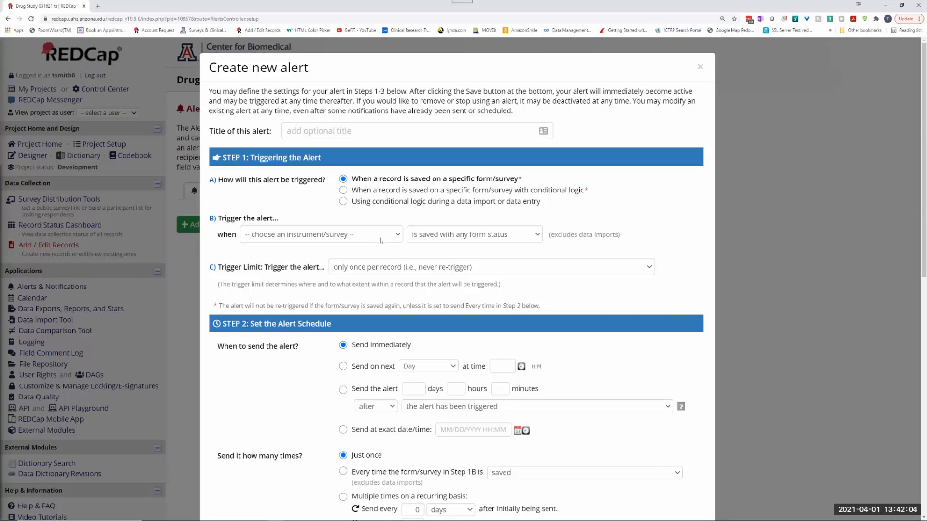
{"action": "left_click", "coordinate": [381, 237]}
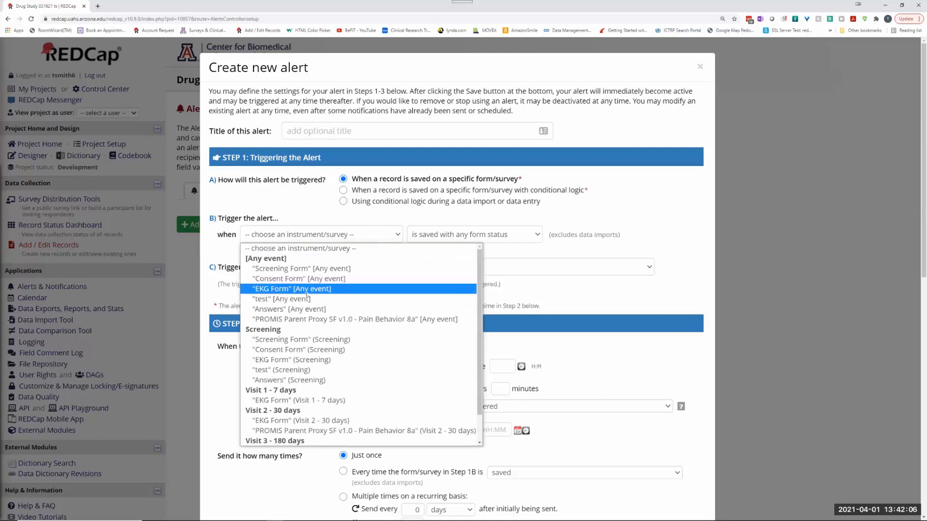
{"action": "left_click", "coordinate": [407, 288]}
{"action": "left_click", "coordinate": [416, 265]}
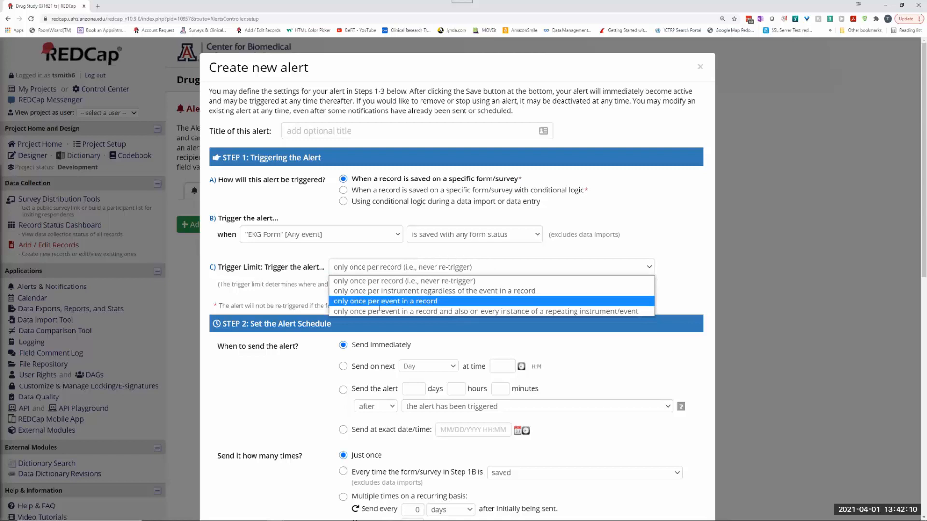
{"action": "left_click", "coordinate": [347, 240]}
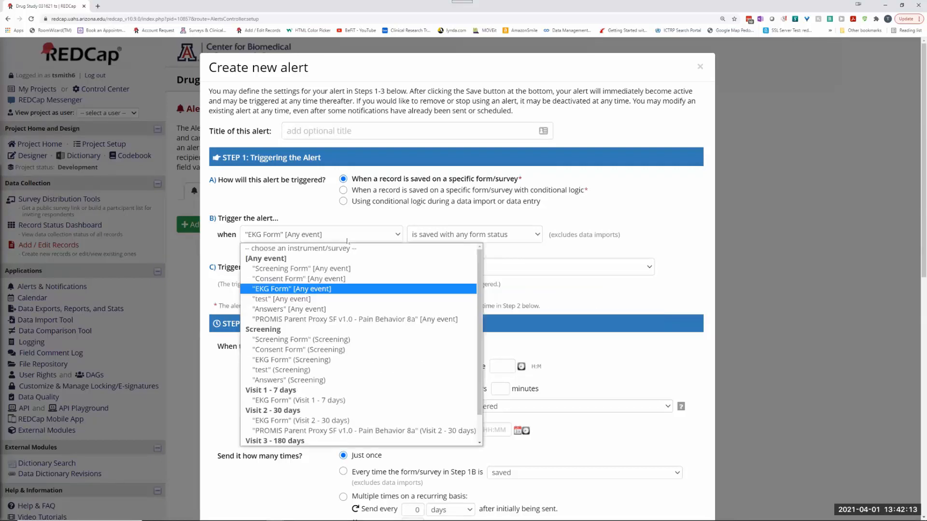
{"action": "left_click", "coordinate": [281, 300]}
Restrict the trigger to Complete status only, and limit it to once per event in a record and on every instance of a repeating instrument/event
{"action": "left_click", "coordinate": [395, 270]}
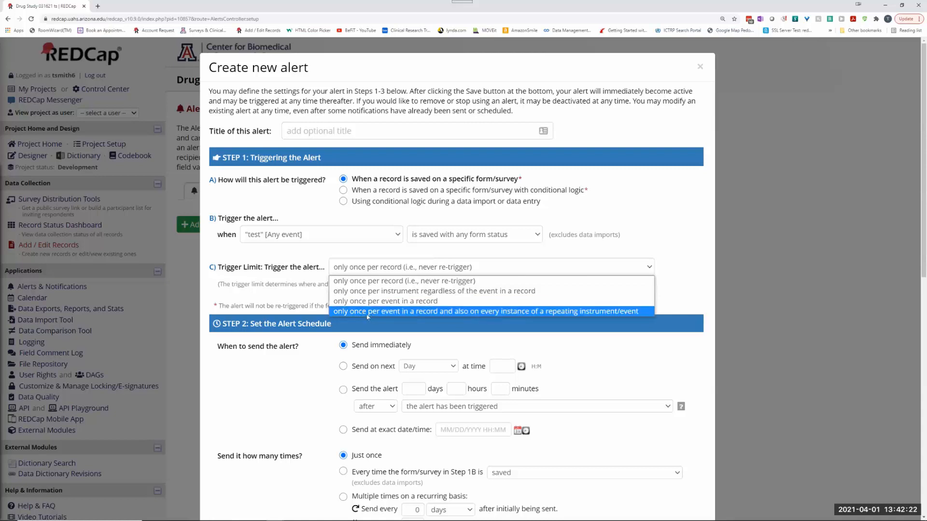
{"action": "left_click", "coordinate": [355, 247]}
{"action": "left_click", "coordinate": [482, 237]}
{"action": "left_click", "coordinate": [466, 259]}
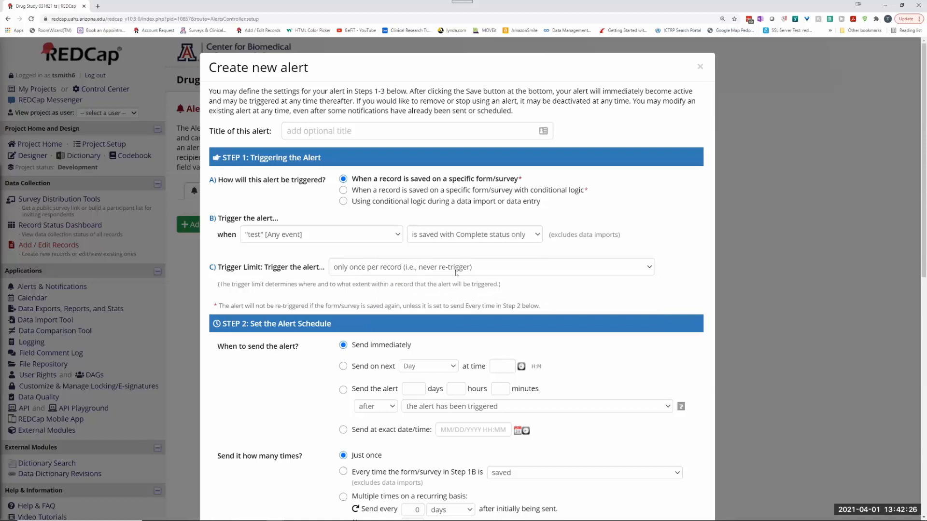
{"action": "left_click", "coordinate": [451, 269]}
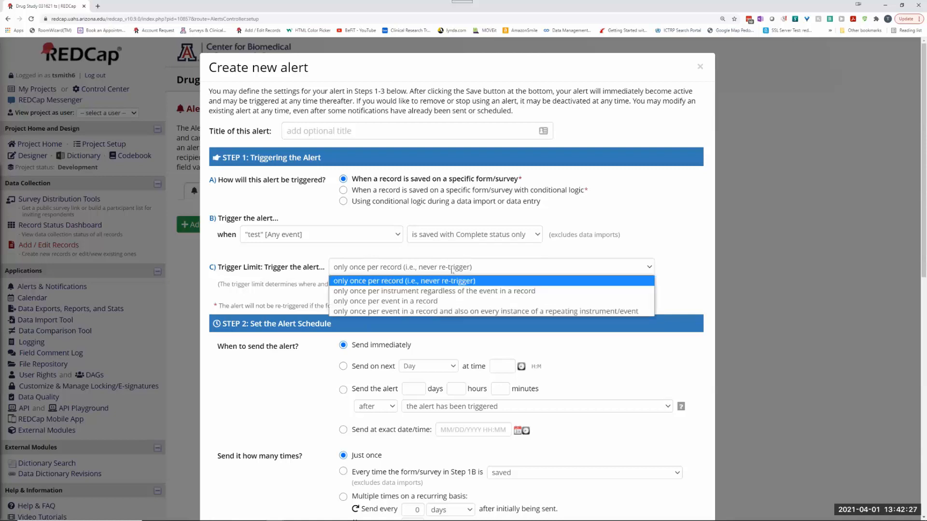
{"action": "left_click", "coordinate": [306, 247]}
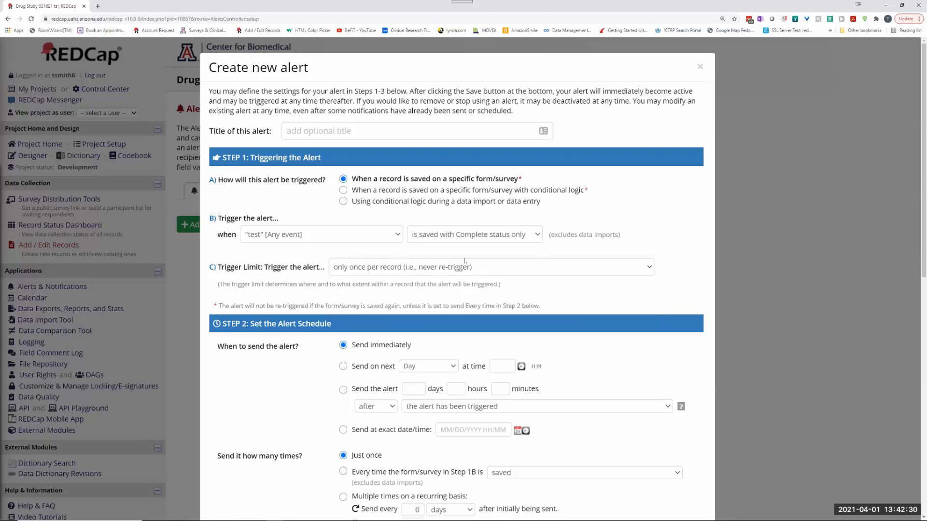
{"action": "left_click", "coordinate": [525, 271]}
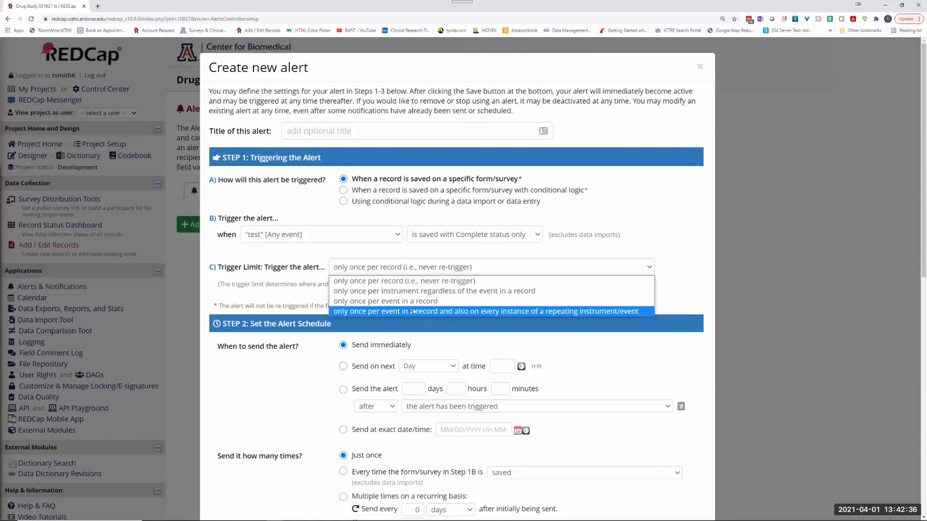
{"action": "left_click", "coordinate": [430, 312]}
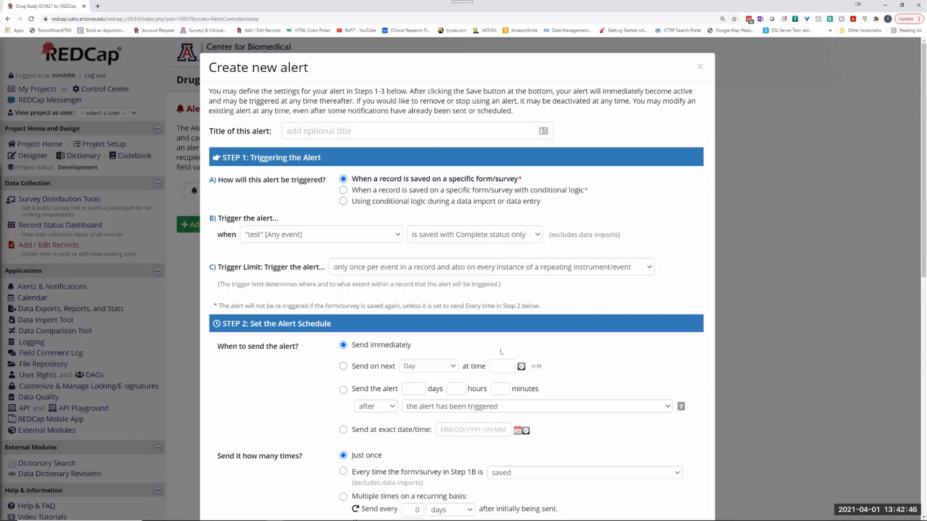
Copy the [survey-url:instrument] smart variable from the Smart Variables guide into the alert's message
{"action": "scroll", "coordinate": [501, 352], "scroll_direction": "down", "scroll_amount": 4}
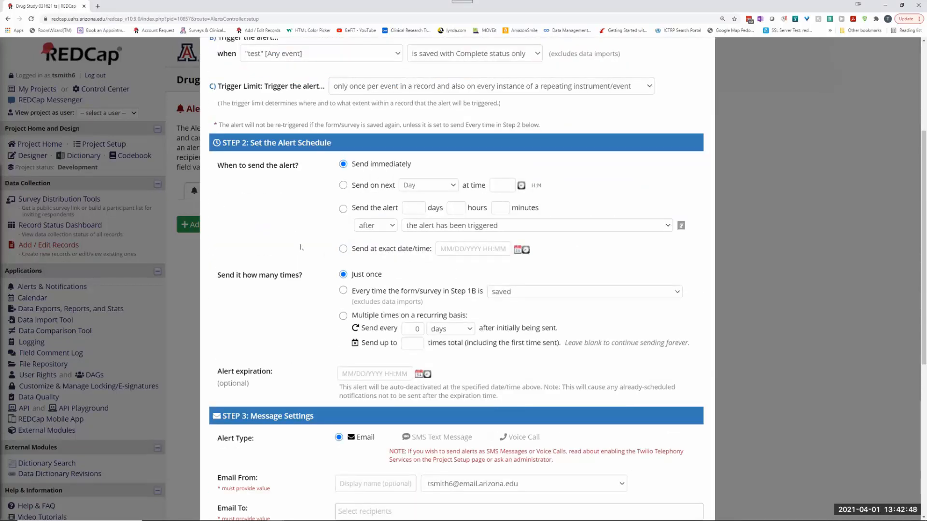
{"action": "scroll", "coordinate": [354, 283], "scroll_direction": "down", "scroll_amount": 4}
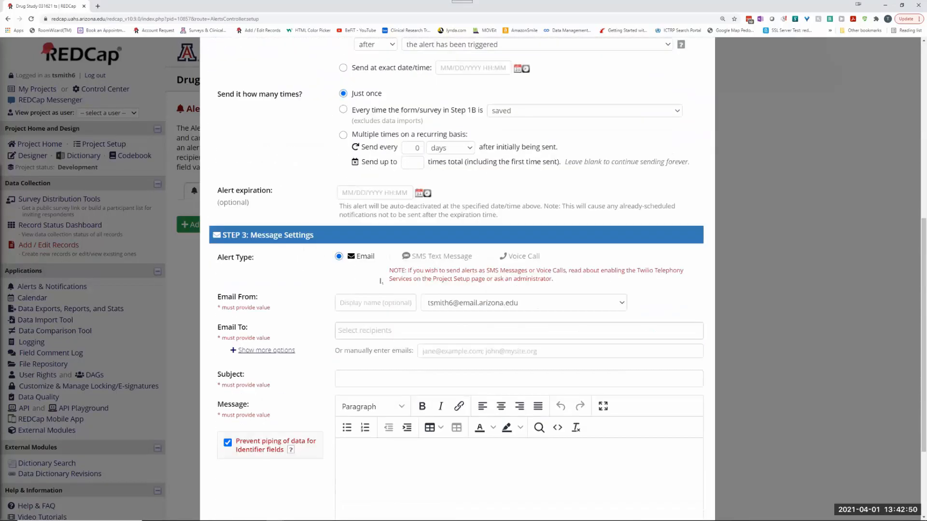
{"action": "scroll", "coordinate": [381, 281], "scroll_direction": "down", "scroll_amount": 3}
{"action": "left_click", "coordinate": [351, 329]}
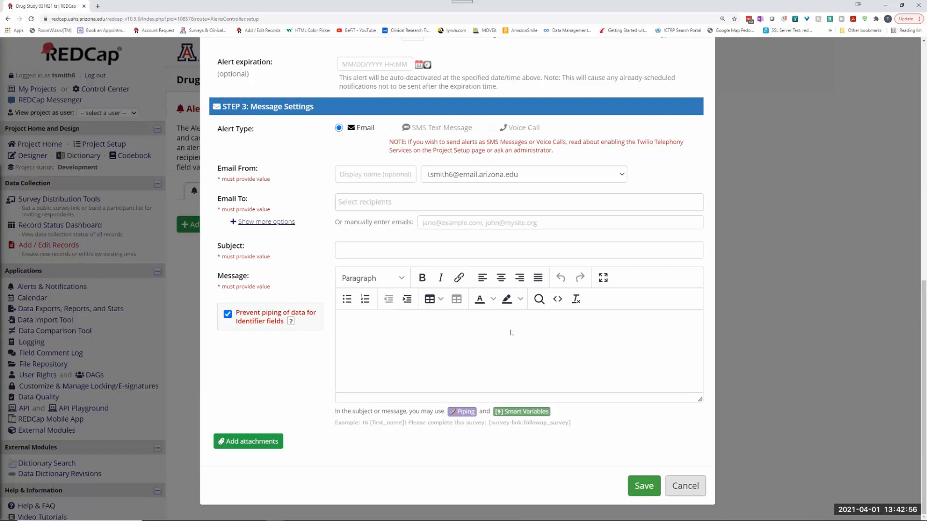
{"action": "type", "text": "["}
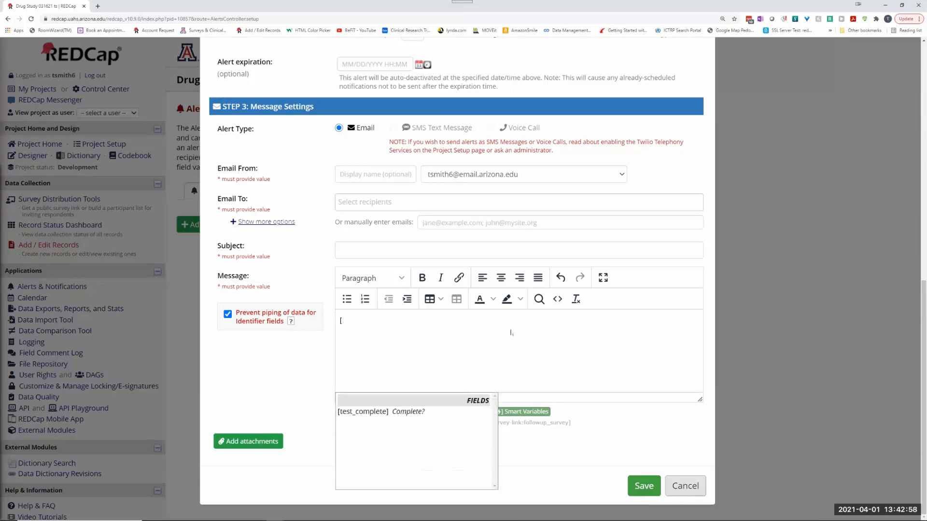
{"action": "left_click", "coordinate": [528, 412]}
{"action": "scroll", "coordinate": [466, 287], "scroll_direction": "down", "scroll_amount": 20}
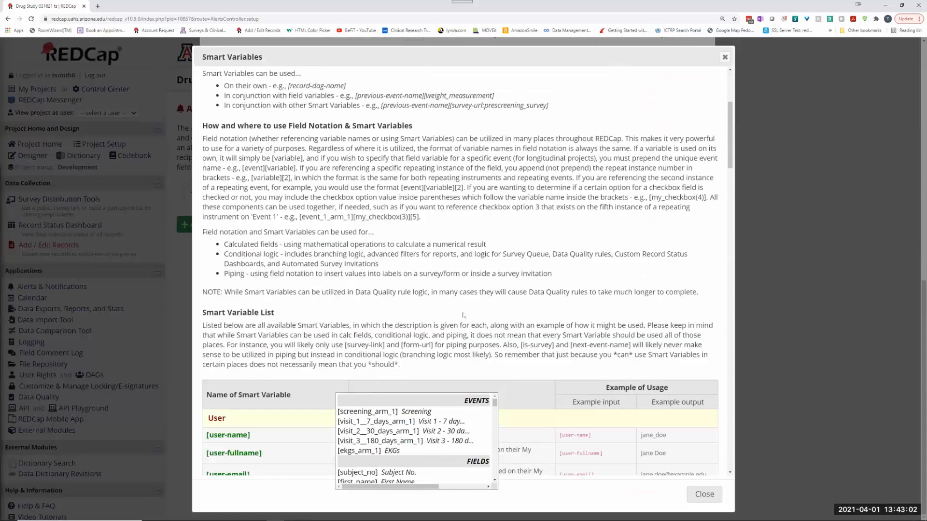
{"action": "scroll", "coordinate": [455, 306], "scroll_direction": "down", "scroll_amount": 3}
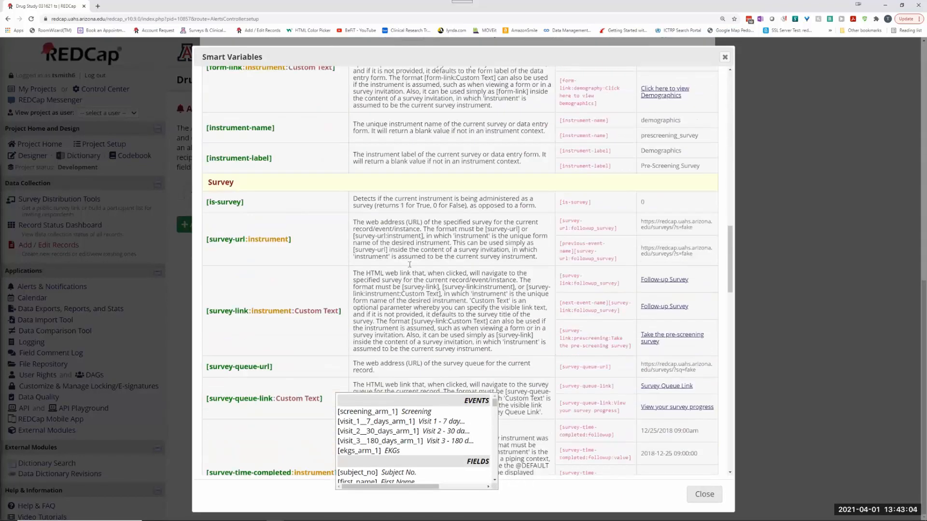
{"action": "left_click_drag", "start_coordinate": [295, 240], "coordinate": [202, 238]}
{"action": "key", "text": "ctrl+c"}
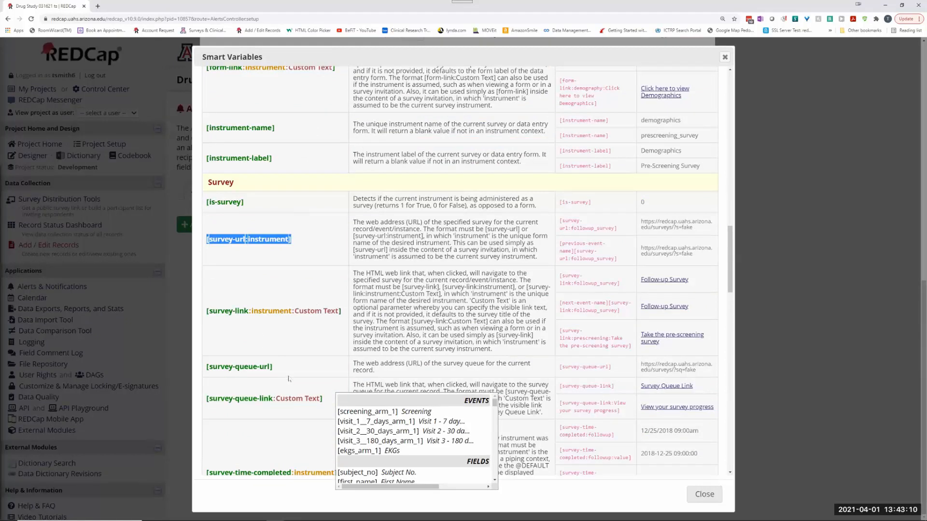
{"action": "left_click", "coordinate": [703, 494]}
{"action": "key", "text": "BackSpace"}
{"action": "key", "text": "ctrl+v"}
Change the message's smart variable to [survey-url:test], try appending [current-instance] to it, and remove the appended part
{"action": "left_click", "coordinate": [379, 320]}
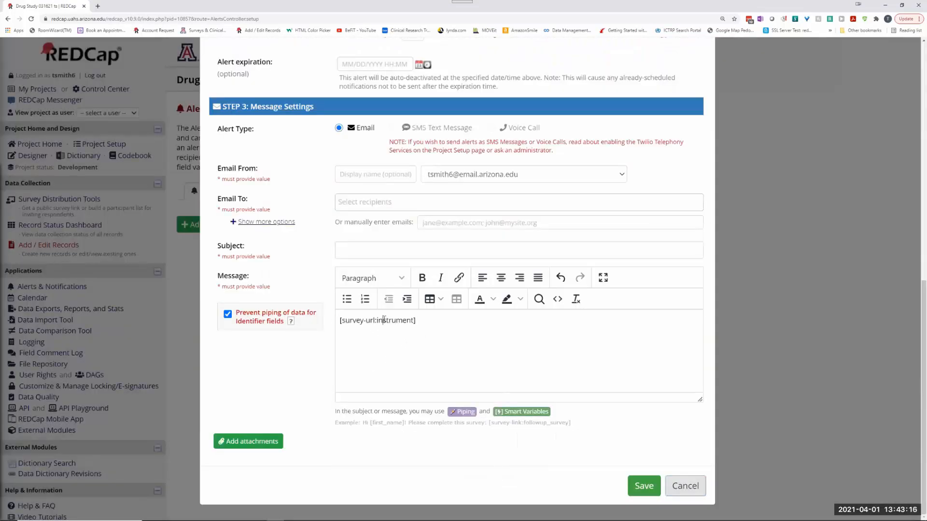
{"action": "left_click_drag", "start_coordinate": [377, 320], "coordinate": [412, 320]}
{"action": "type", "text": "test]["}
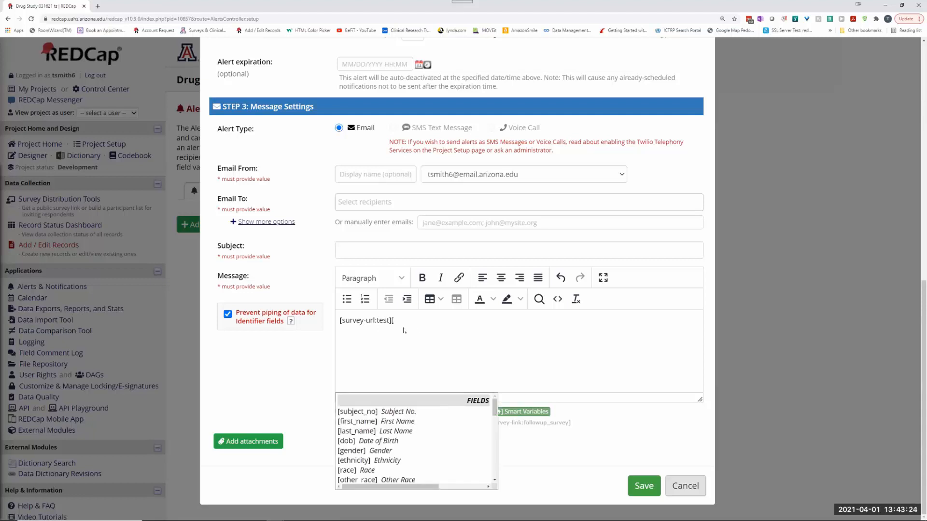
{"action": "type", "text": "current-i"}
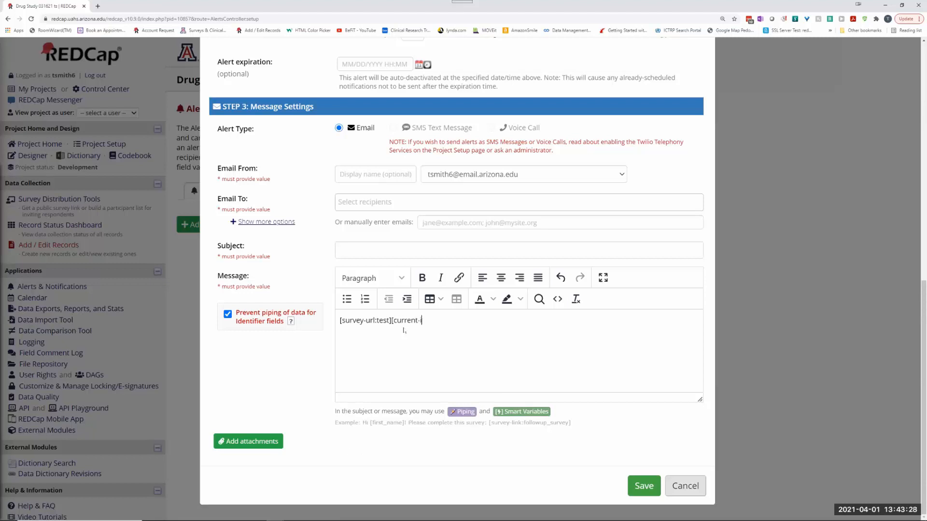
{"action": "type", "text": "nstance]"}
{"action": "key", "text": "shift+End"}
{"action": "key", "text": "BackSpace"}
Examine the [current-instance] description and its [heart_rate][current-instance] example in the Smart Variables guide, and discard the new alert
{"action": "left_click", "coordinate": [522, 411]}
{"action": "scroll", "coordinate": [406, 274], "scroll_direction": "down", "scroll_amount": 15}
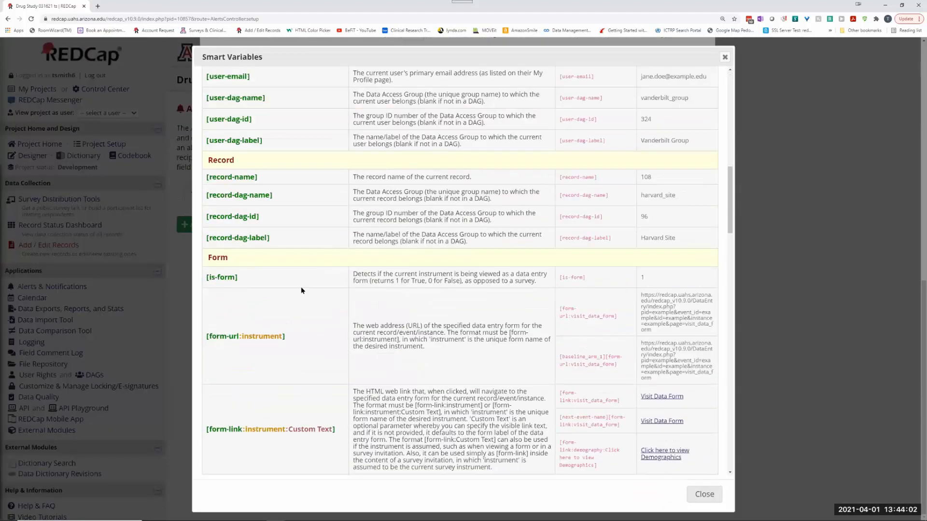
{"action": "scroll", "coordinate": [302, 293], "scroll_direction": "down", "scroll_amount": 5}
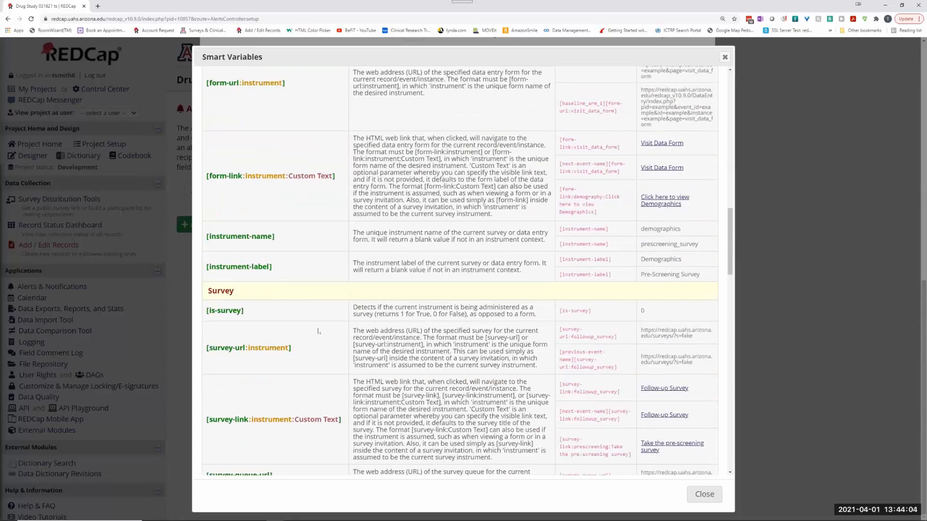
{"action": "scroll", "coordinate": [311, 325], "scroll_direction": "down", "scroll_amount": 10}
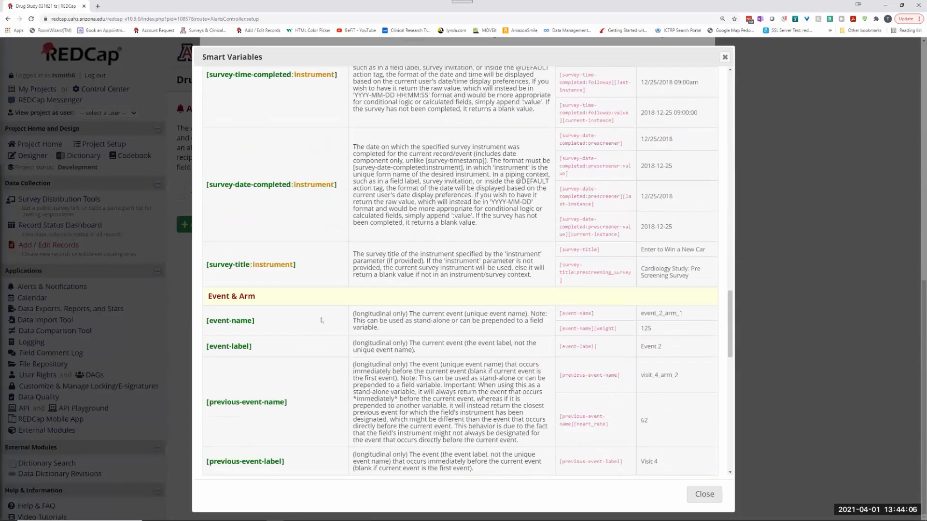
{"action": "scroll", "coordinate": [322, 321], "scroll_direction": "down", "scroll_amount": 5}
{"action": "scroll", "coordinate": [321, 320], "scroll_direction": "down", "scroll_amount": 5}
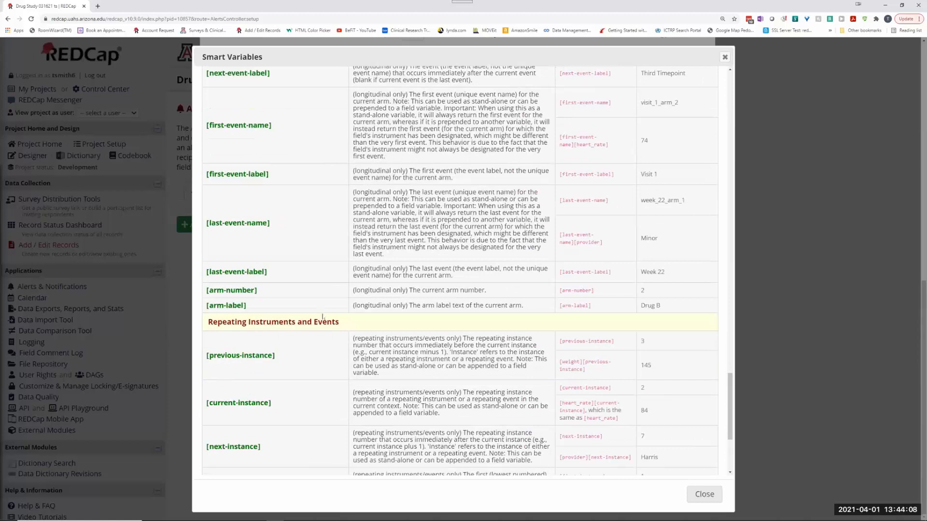
{"action": "scroll", "coordinate": [278, 363], "scroll_direction": "down", "scroll_amount": 1}
{"action": "left_click_drag", "start_coordinate": [271, 367], "coordinate": [204, 369]}
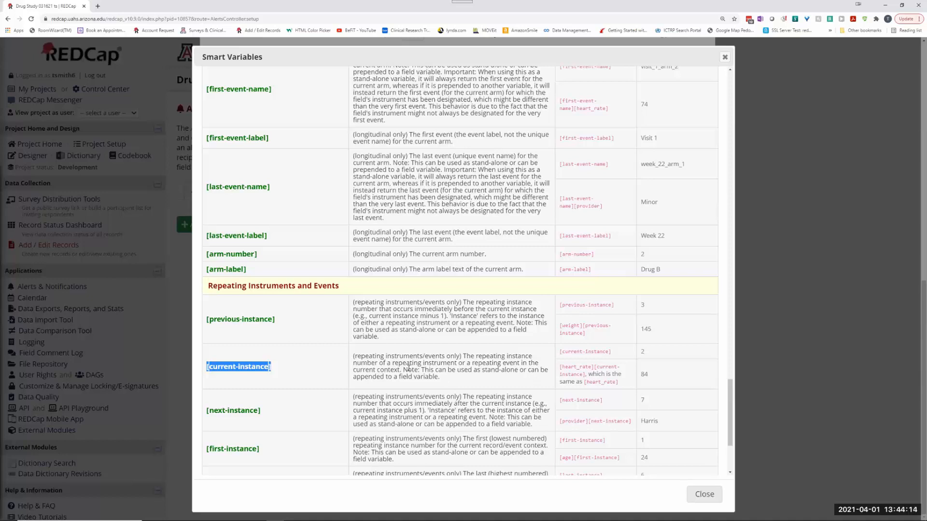
{"action": "left_click_drag", "start_coordinate": [354, 380], "coordinate": [445, 380]}
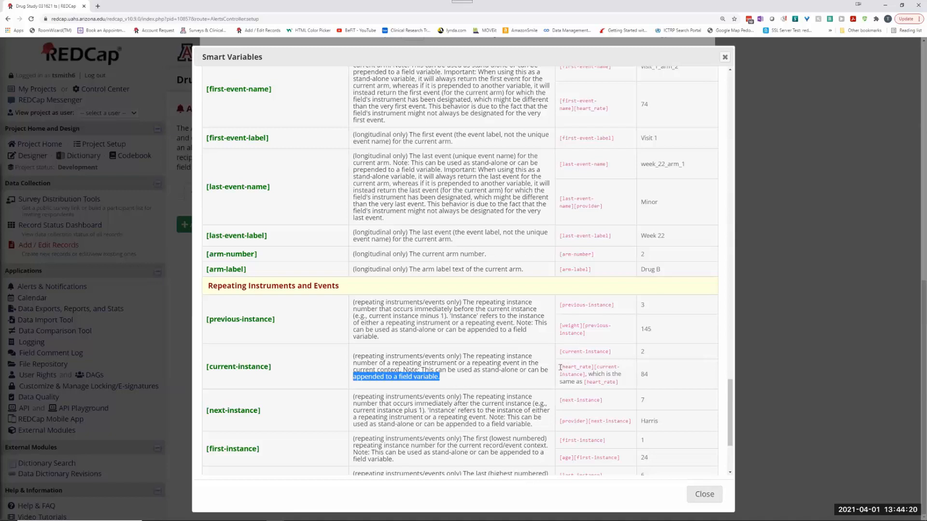
{"action": "left_click_drag", "start_coordinate": [560, 365], "coordinate": [586, 375]}
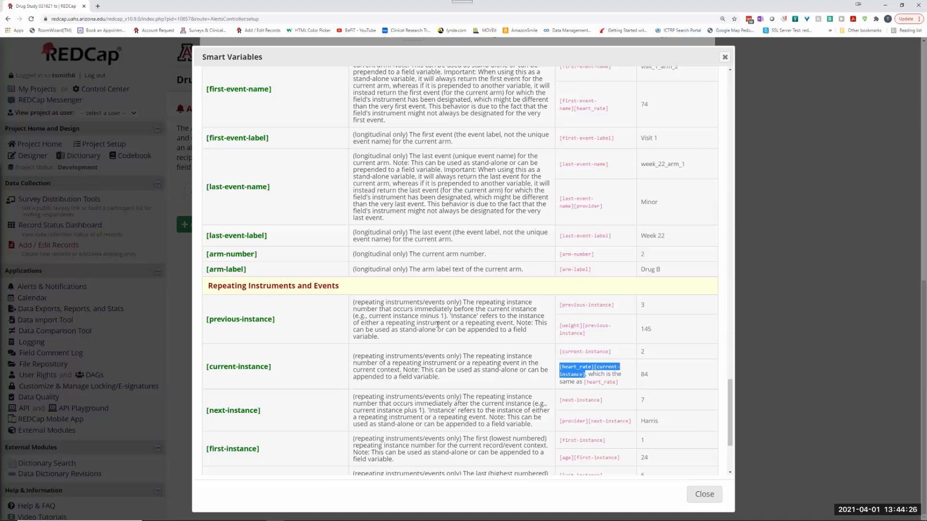
{"action": "left_click", "coordinate": [704, 496]}
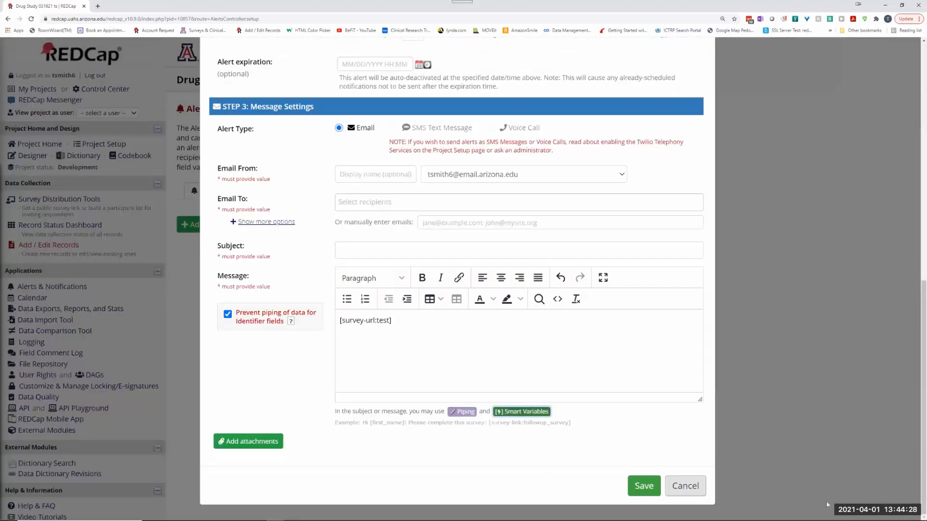
{"action": "left_click", "coordinate": [683, 487]}
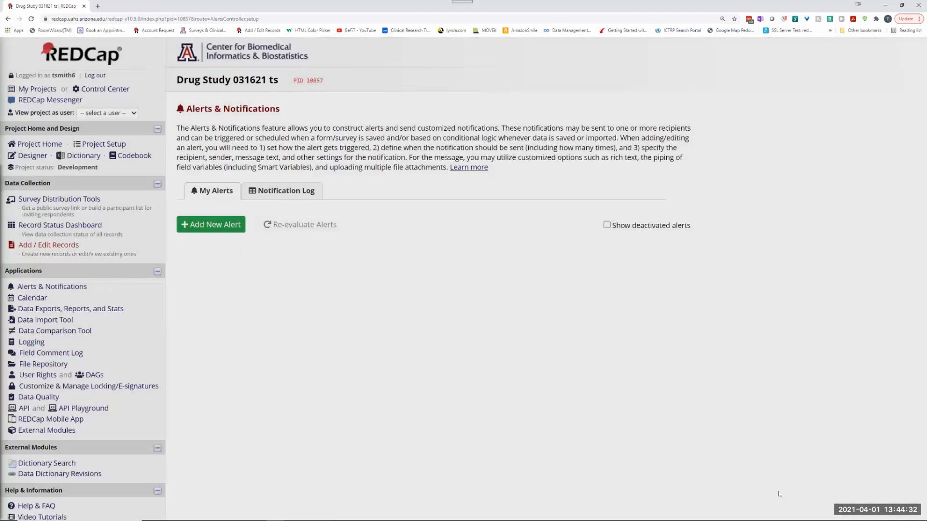